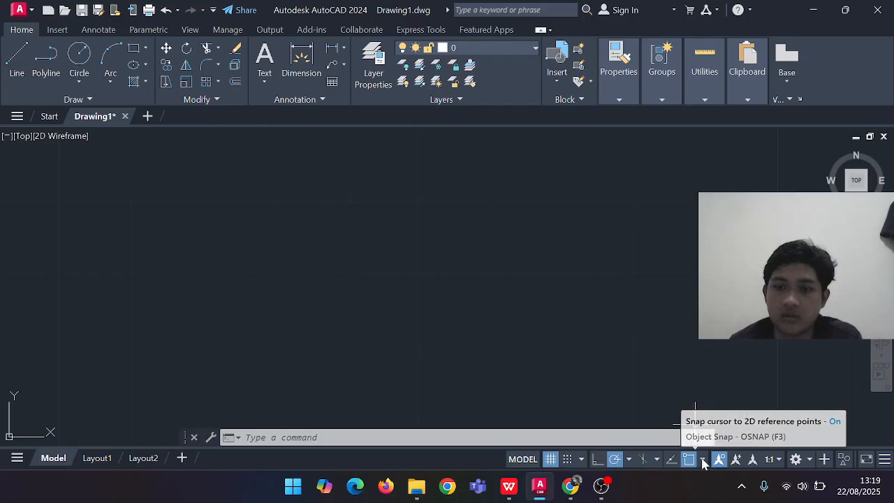
pyautogui.click(703, 462)
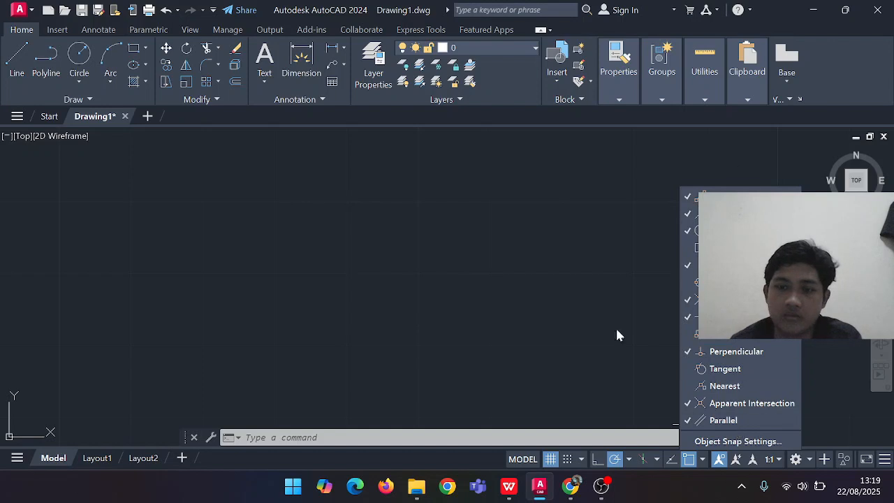
pyautogui.click(637, 359)
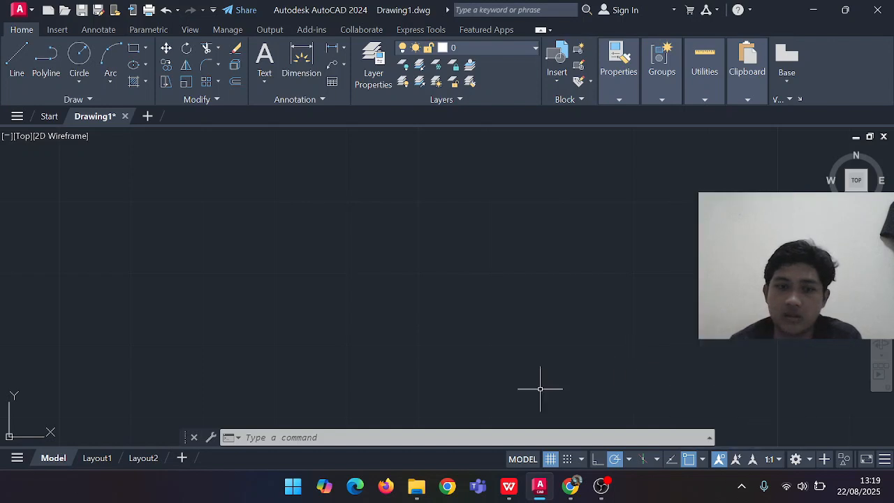
# Configure the drawing units to decimal length, 0.00 precision and centimeters as the insertion scale
pyautogui.click(303, 436)
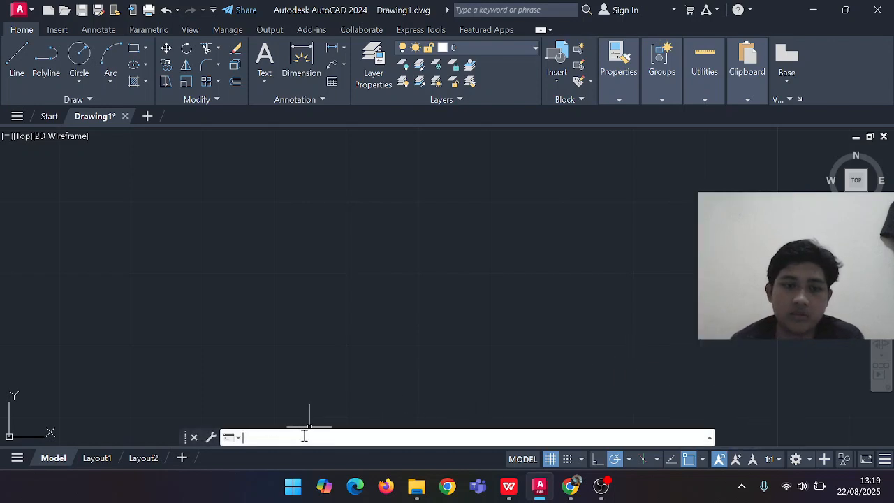
pyautogui.write('u')
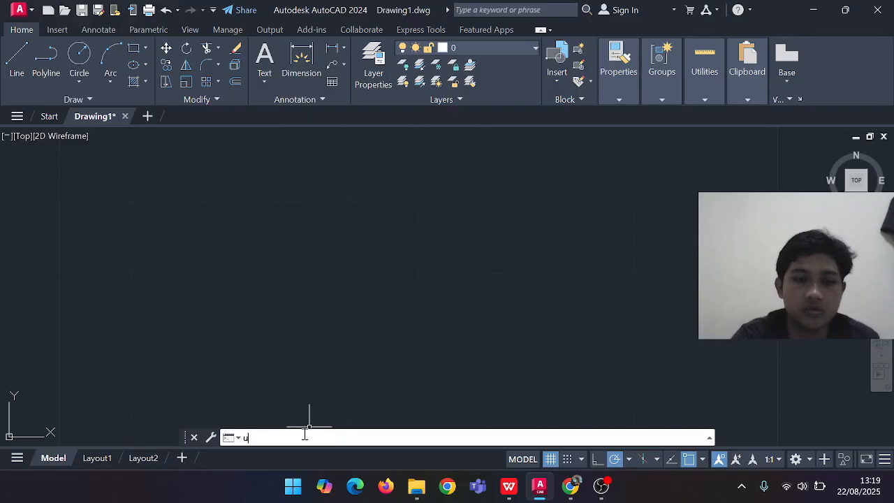
pyautogui.write('nits')
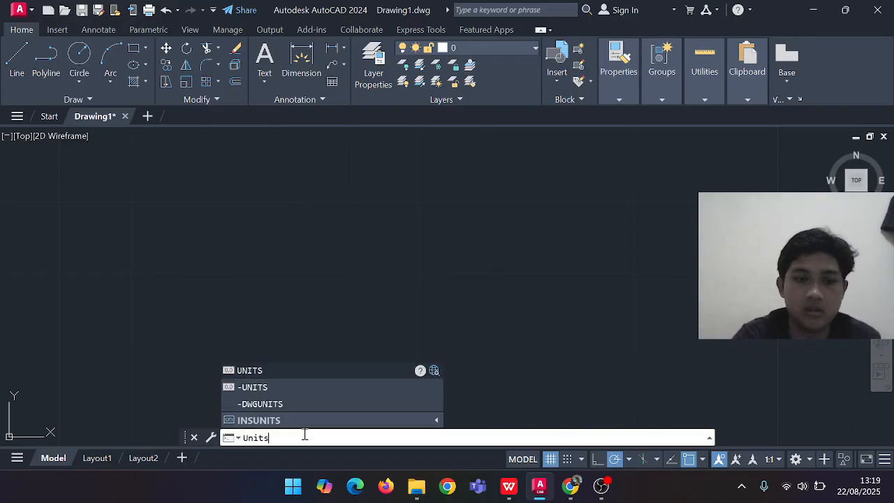
pyautogui.click(272, 370)
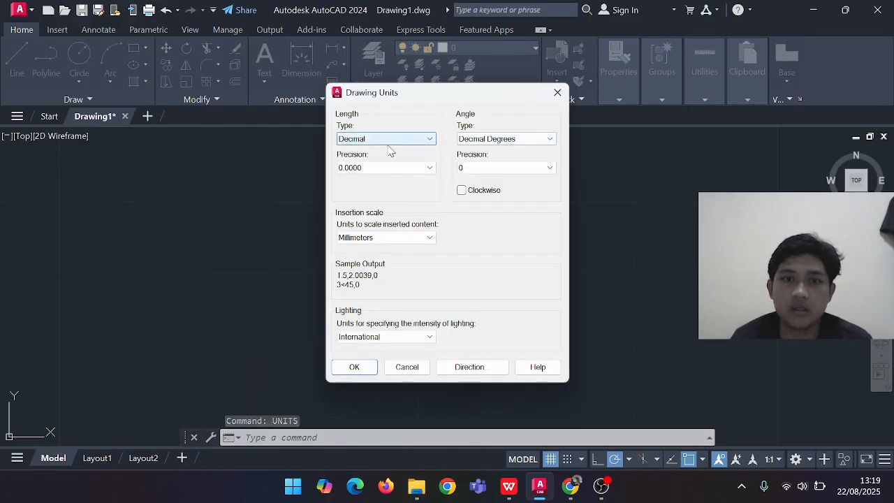
pyautogui.click(401, 143)
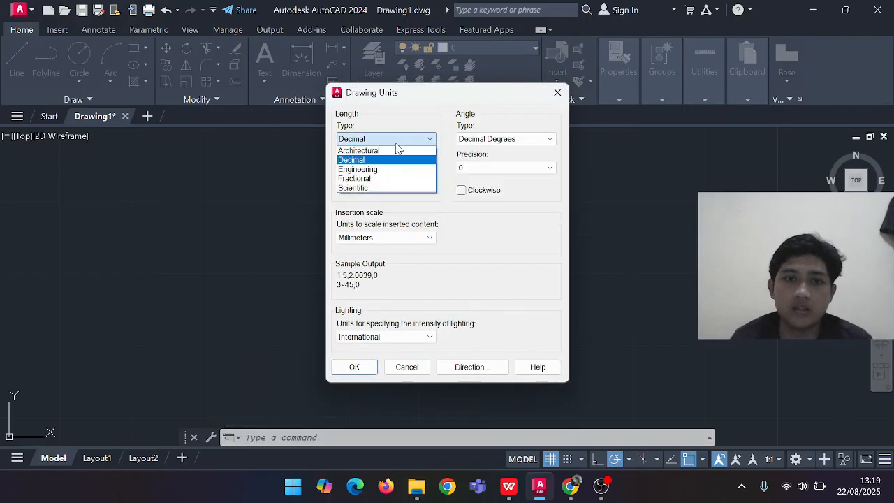
pyautogui.click(385, 160)
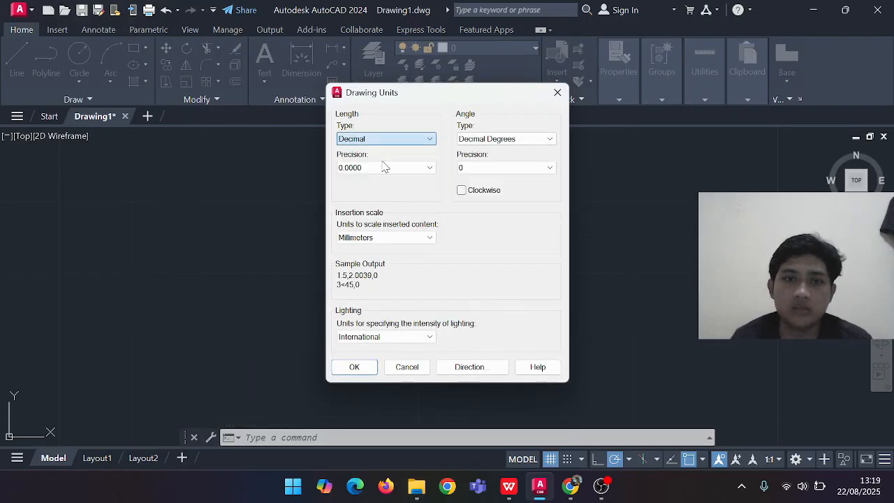
pyautogui.click(431, 169)
pyautogui.click(368, 199)
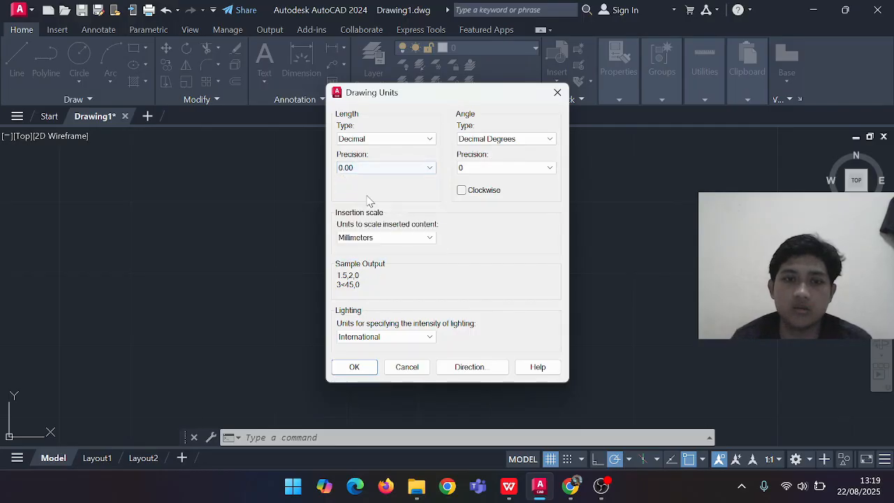
pyautogui.click(402, 240)
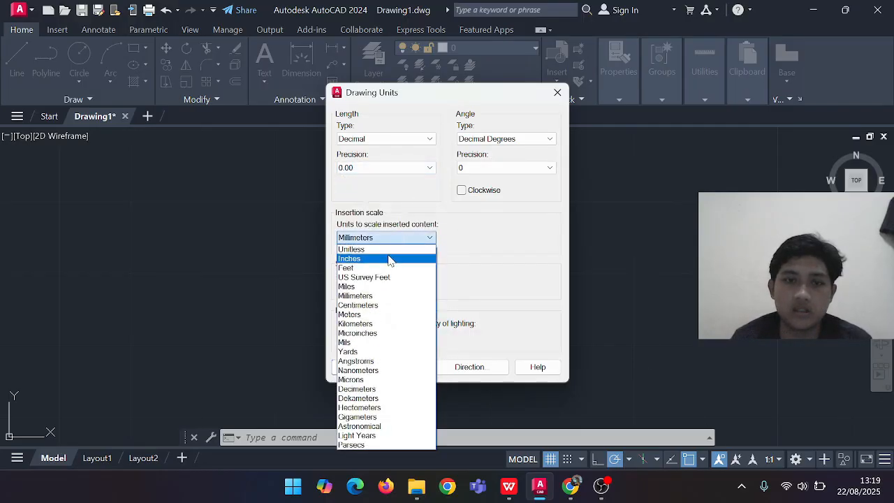
pyautogui.click(376, 306)
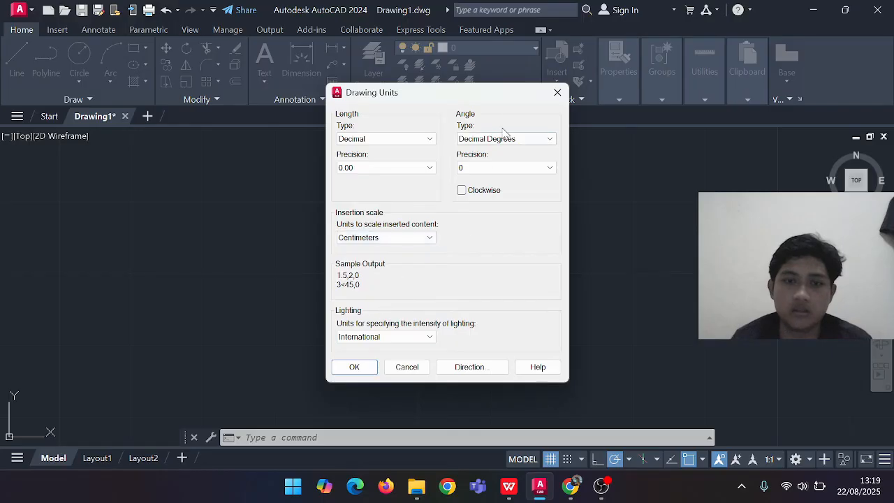
pyautogui.click(354, 368)
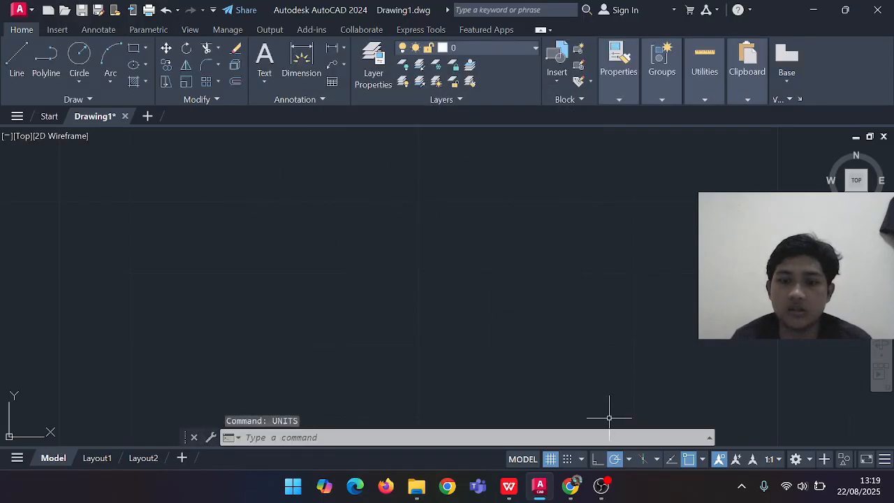
# Turn on ortho mode to restrict the cursor orthogonally, and dismiss the WhatsApp notification
pyautogui.click(597, 459)
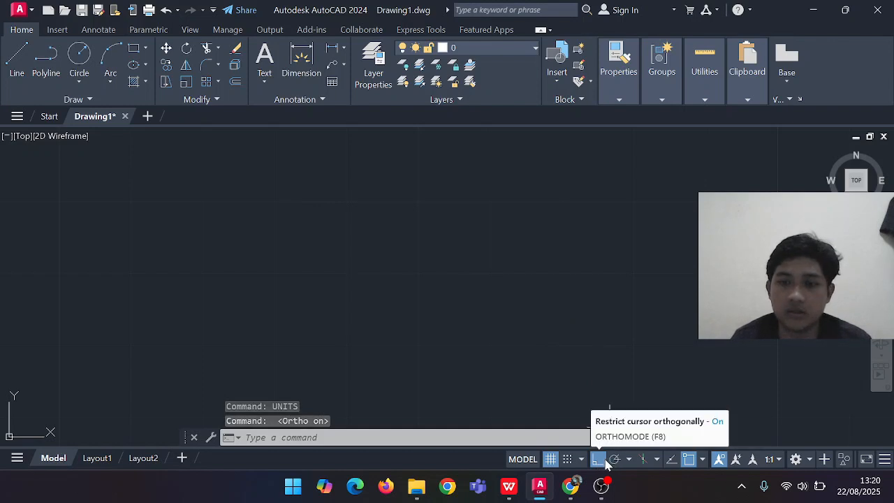
pyautogui.click(618, 463)
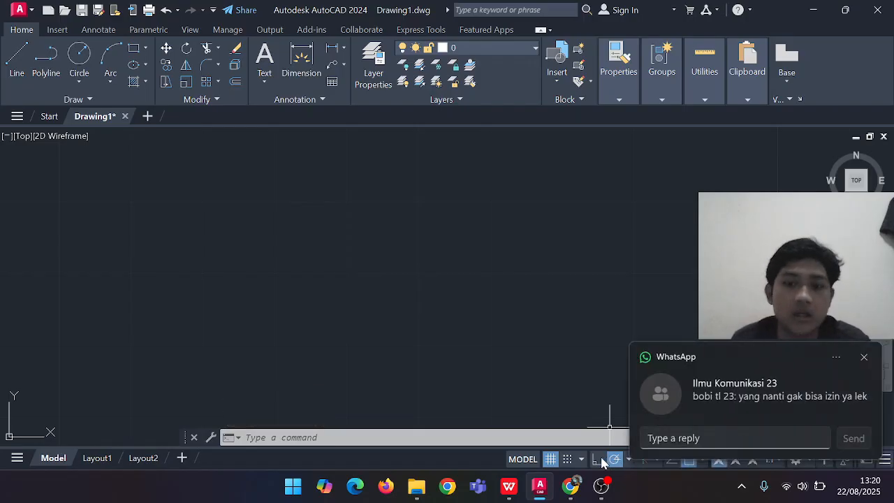
pyautogui.click(601, 462)
pyautogui.click(859, 358)
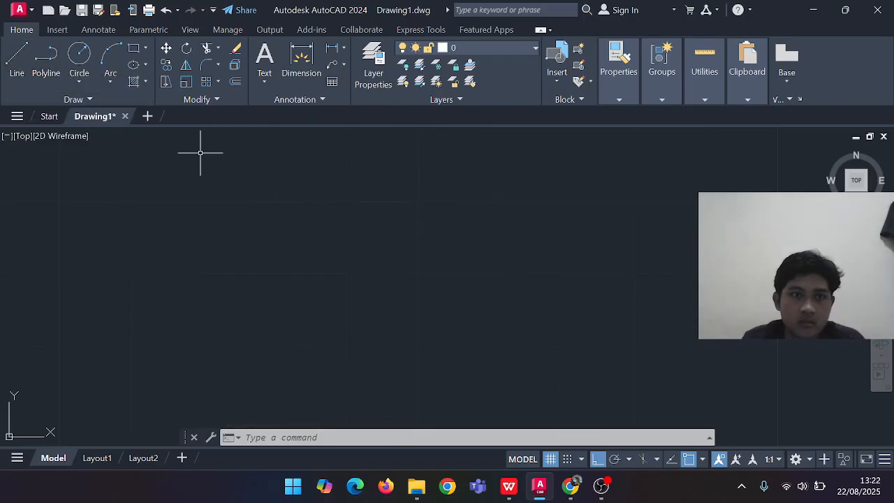
# Draw a horizontal line 8.4 units long toward the right in the upper part of the drawing
pyautogui.click(17, 69)
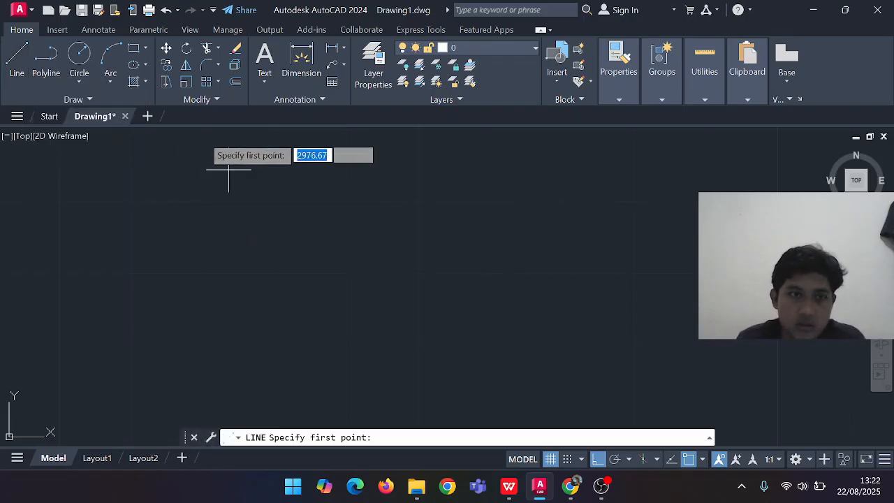
pyautogui.click(266, 204)
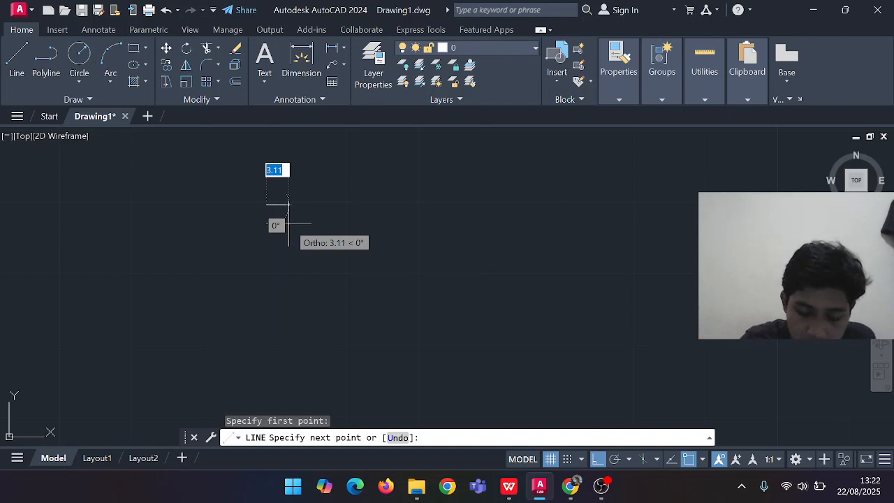
pyautogui.write('8.4')
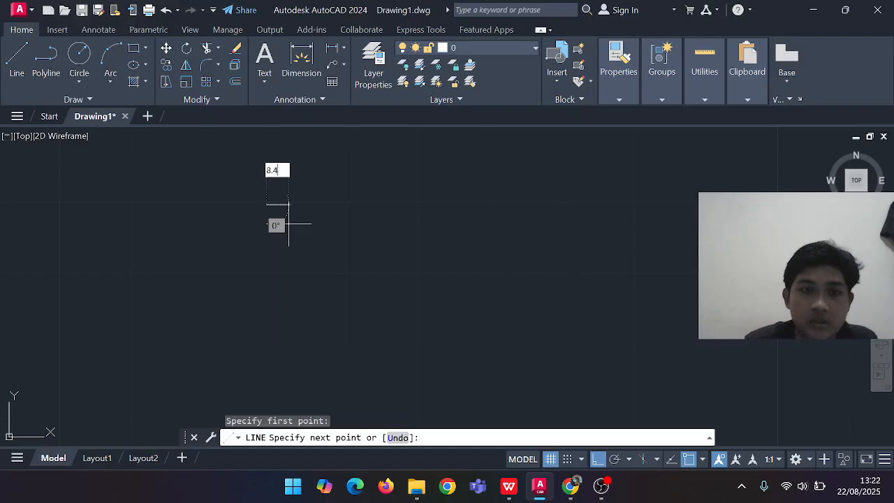
pyautogui.press('Return')
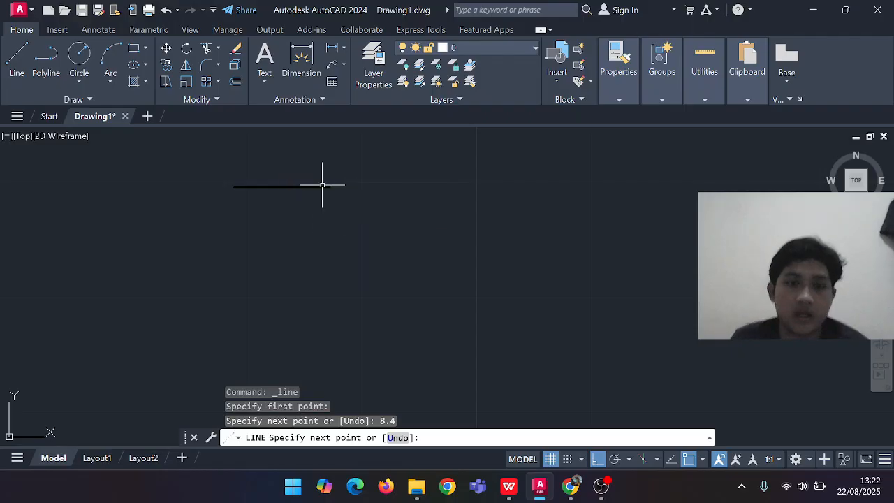
pyautogui.press('Escape')
# Draw a vertical line 2.6 units long downward from the midpoint of the horizontal line
pyautogui.scroll(4, 365, 254)
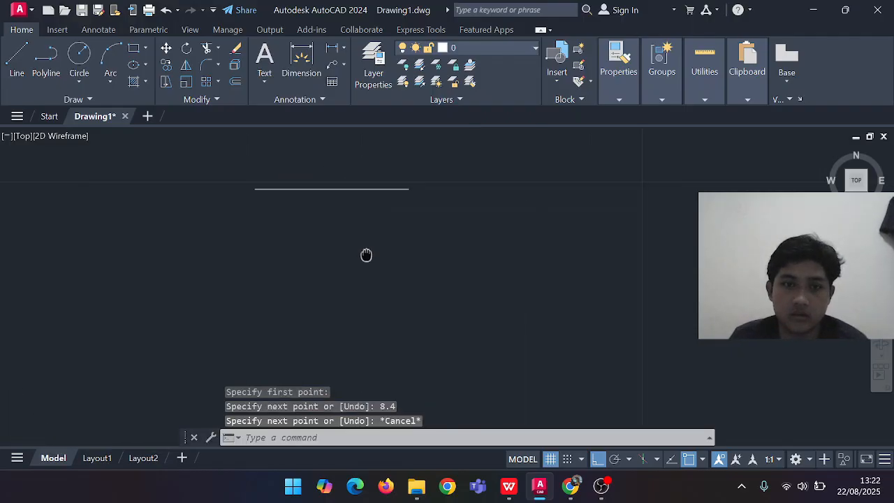
pyautogui.moveTo(381, 241); pyautogui.dragTo(445, 267, button='middle')
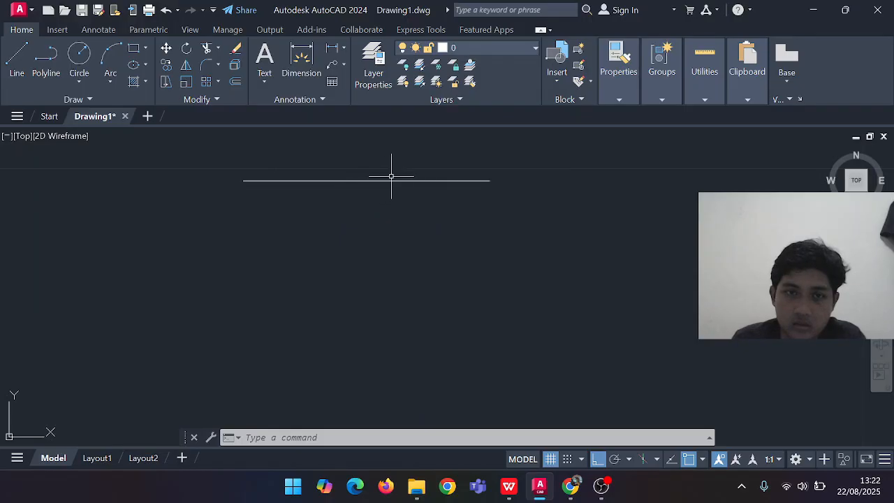
pyautogui.click(17, 57)
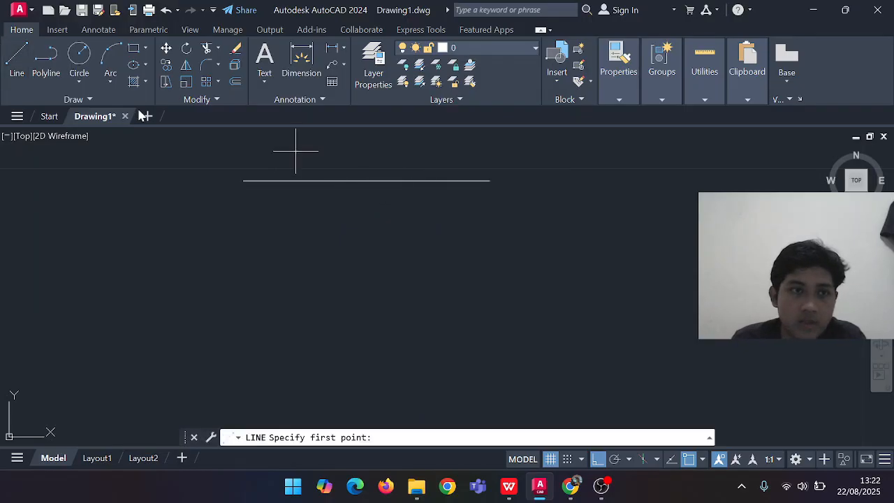
pyautogui.click(366, 181)
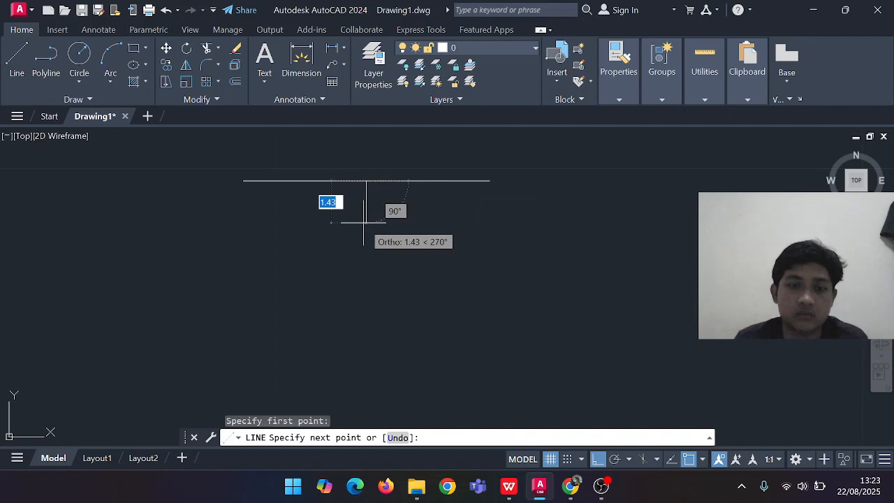
pyautogui.write('3.')
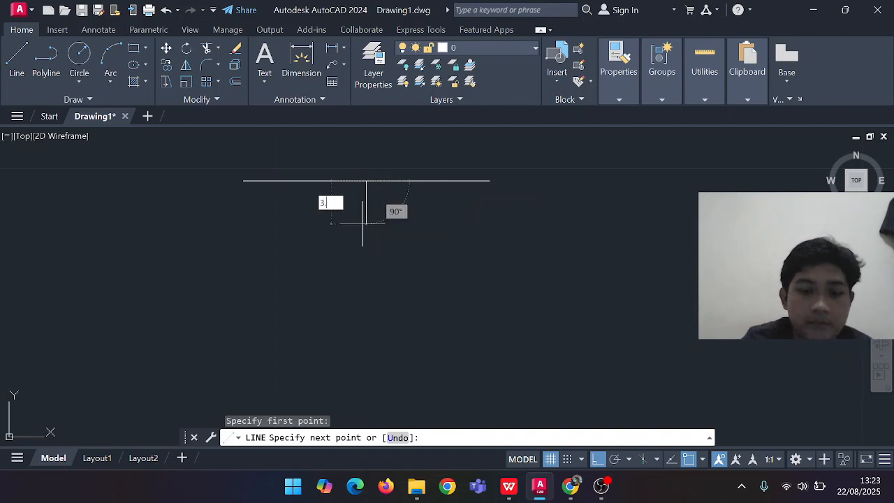
pyautogui.write('6')
pyautogui.press('Return')
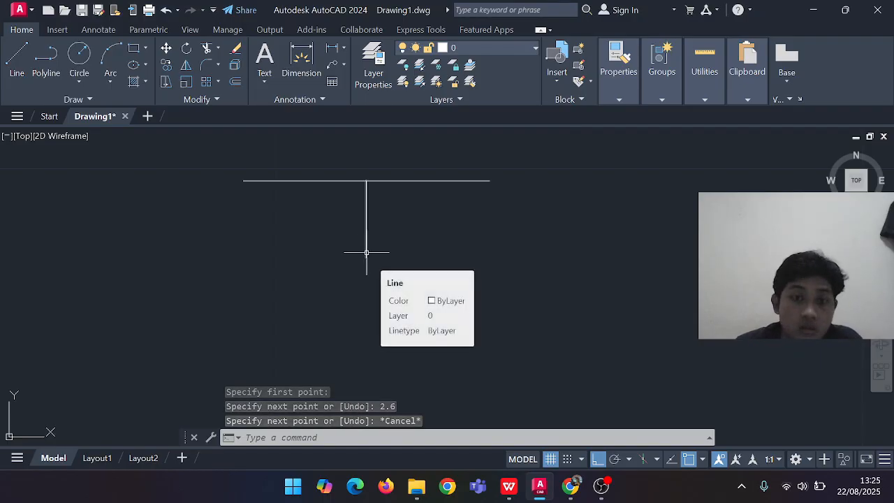
pyautogui.click(11, 68)
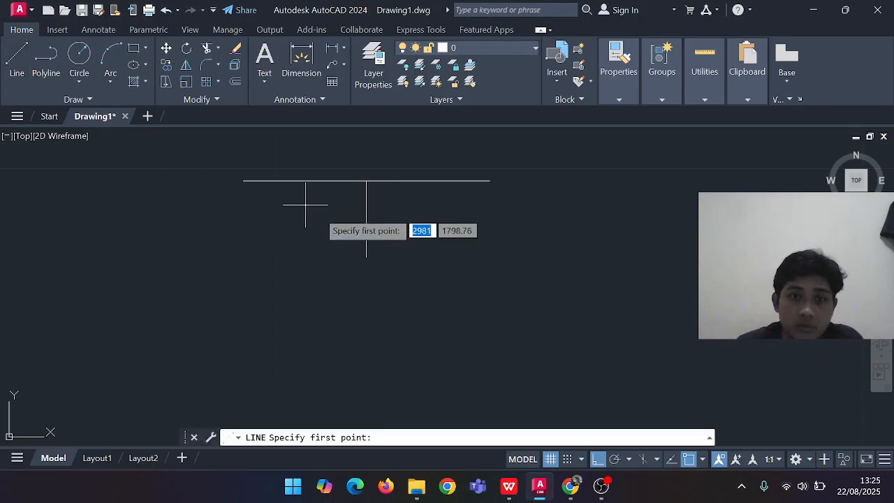
pyautogui.click(367, 256)
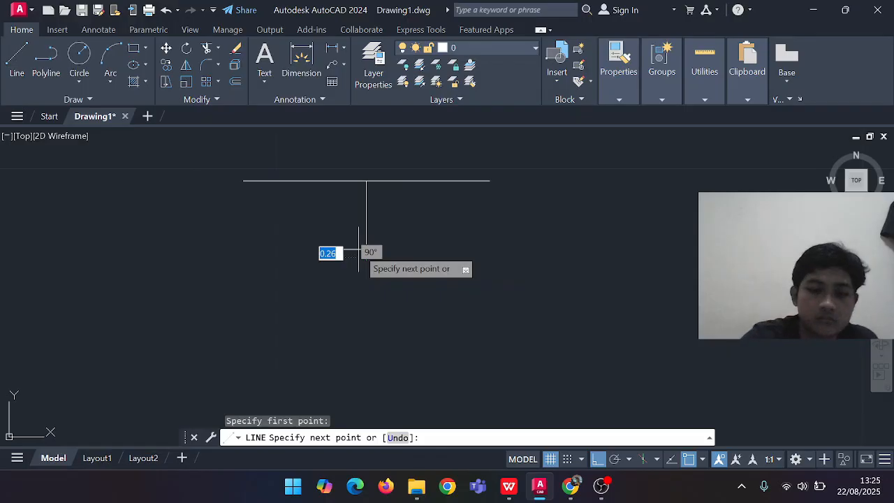
pyautogui.write('2.4')
pyautogui.press('Return')
pyautogui.press('Escape')
# Draw a horizontal line 2.3 units long to the left from the lower end of the vertical line
pyautogui.click(14, 64)
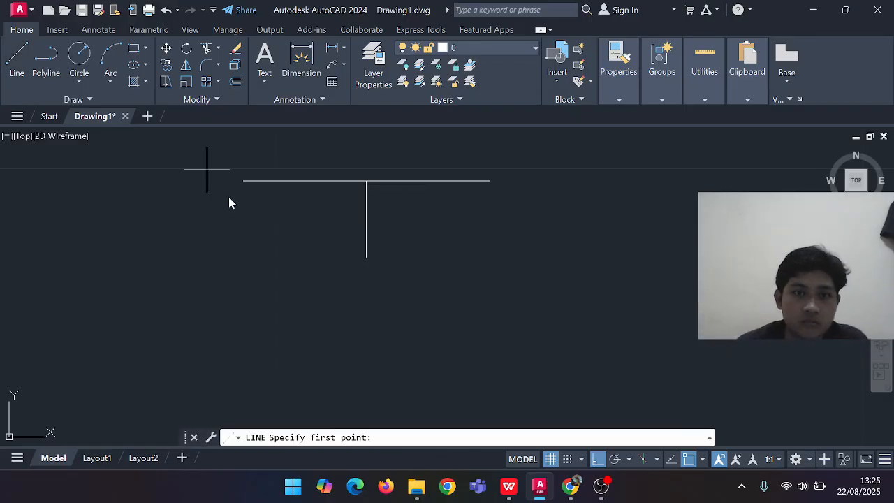
pyautogui.click(367, 256)
pyautogui.write('2.3')
pyautogui.press('Return')
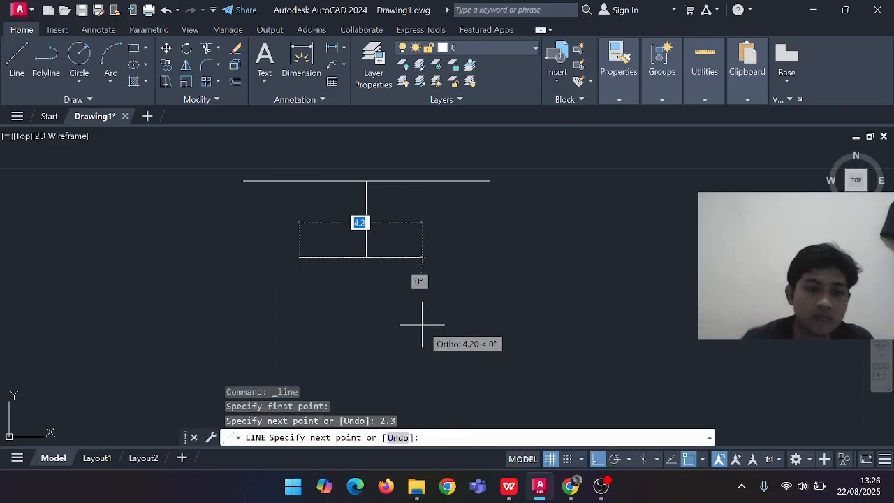
pyautogui.press('Escape')
# Draw a matching horizontal line 2.3 units long to the right from the lower end of the vertical line
pyautogui.click(10, 59)
pyautogui.click(366, 257)
pyautogui.write('2.3')
pyautogui.press('Return')
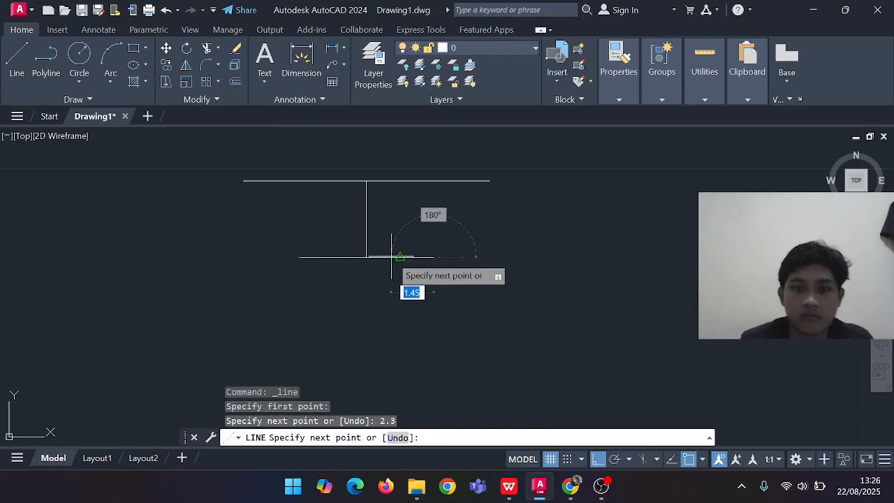
pyautogui.press('Escape')
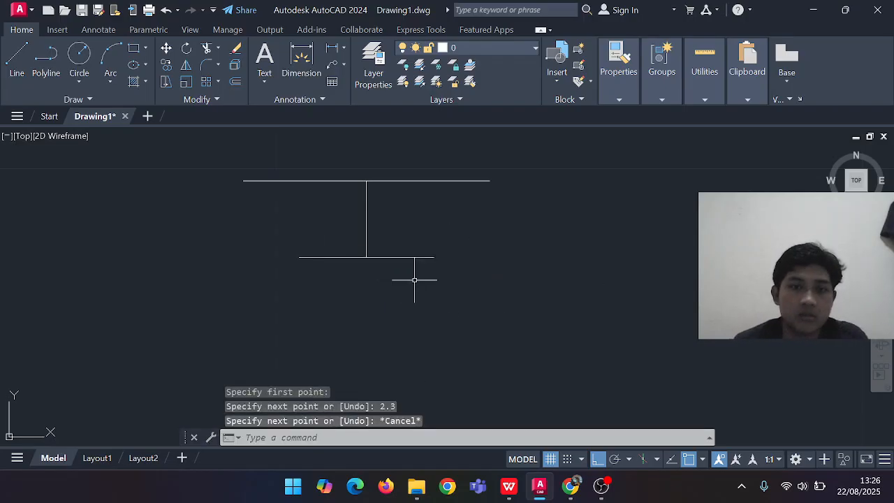
# Draw a slanted line from the left end of the lower base to the left end of the upper line, using polar tracking instead of ortho
pyautogui.scroll(2, 414, 280)
pyautogui.moveTo(266, 240); pyautogui.dragTo(305, 303, button='middle')
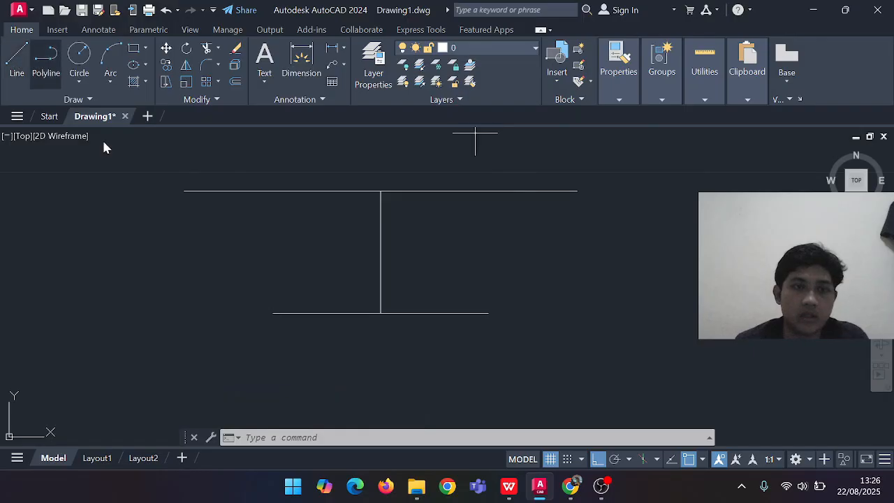
pyautogui.write('l')
pyautogui.press('Return')
pyautogui.click(273, 313)
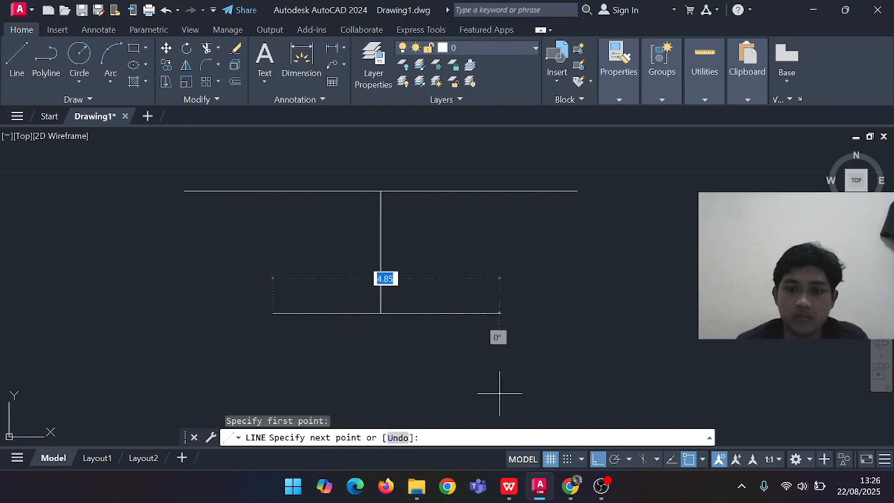
pyautogui.click(615, 459)
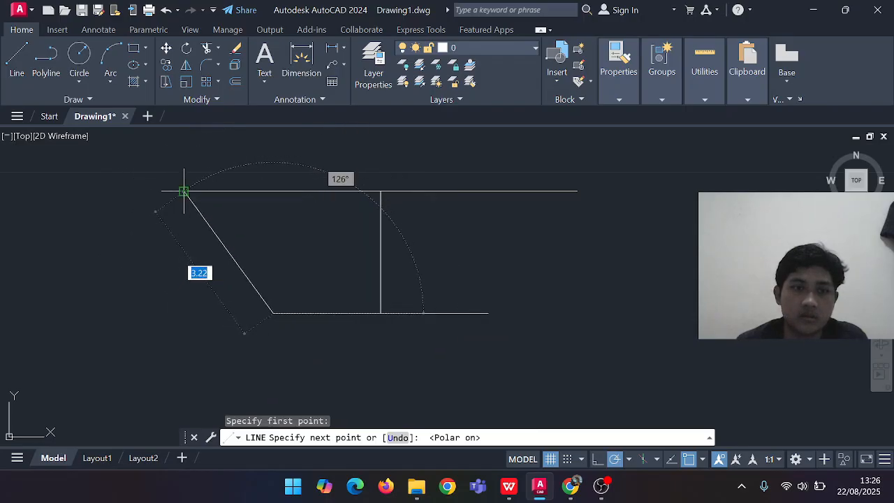
pyautogui.click(186, 190)
pyautogui.press('Escape')
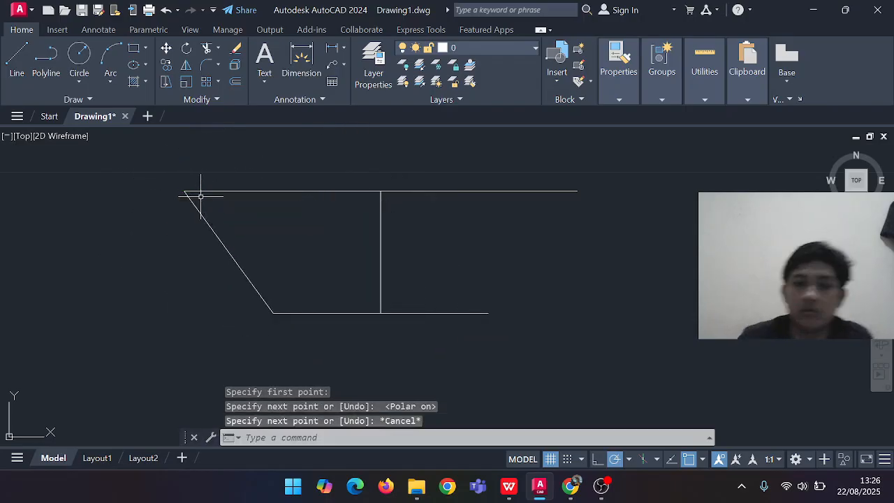
# Draw a slanted line from the right end of the lower base to the right end of the upper line
pyautogui.press('space')
pyautogui.click(489, 313)
pyautogui.click(577, 191)
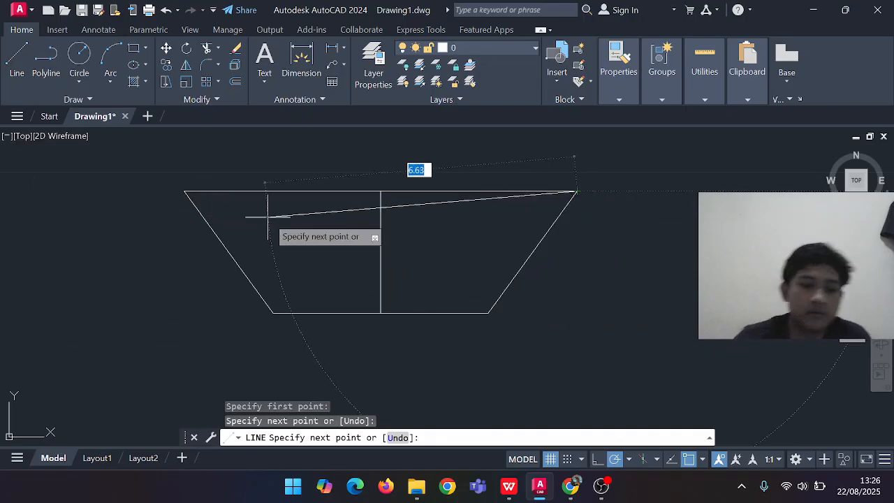
pyautogui.press('Escape')
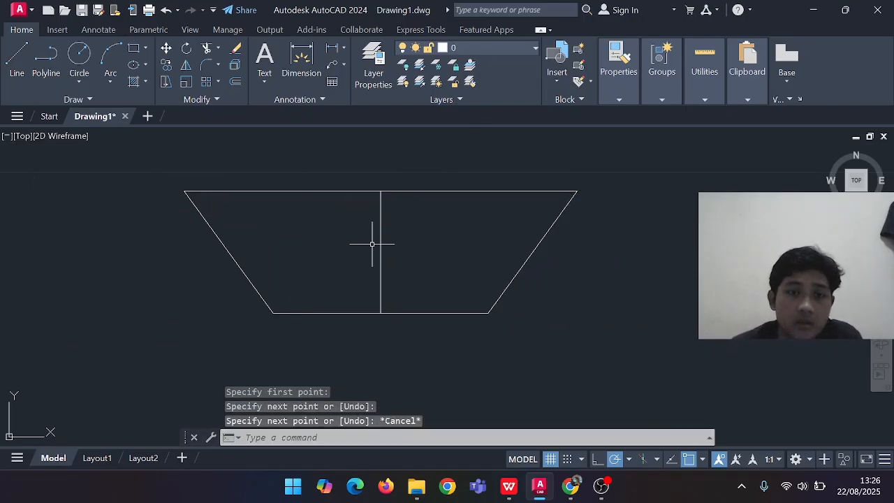
# Trim away the vertical centre line between the upper line and the lower base
pyautogui.moveTo(455, 261); pyautogui.dragTo(468, 264, button='middle')
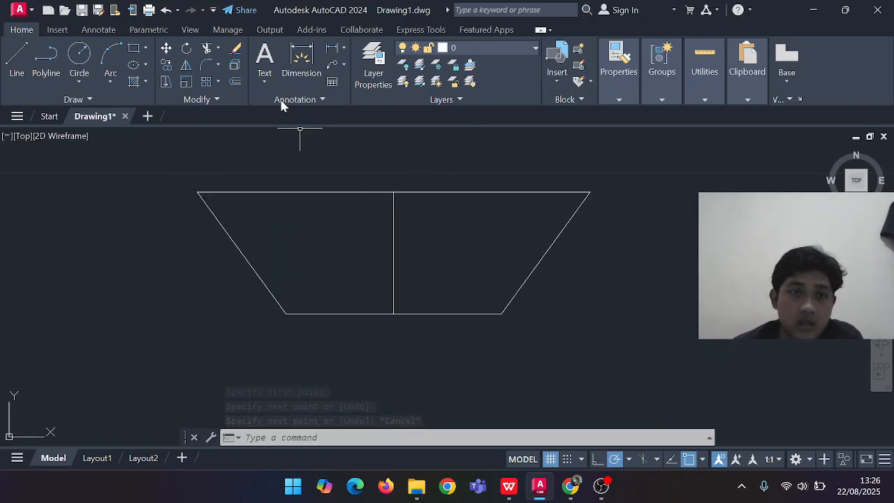
pyautogui.click(209, 49)
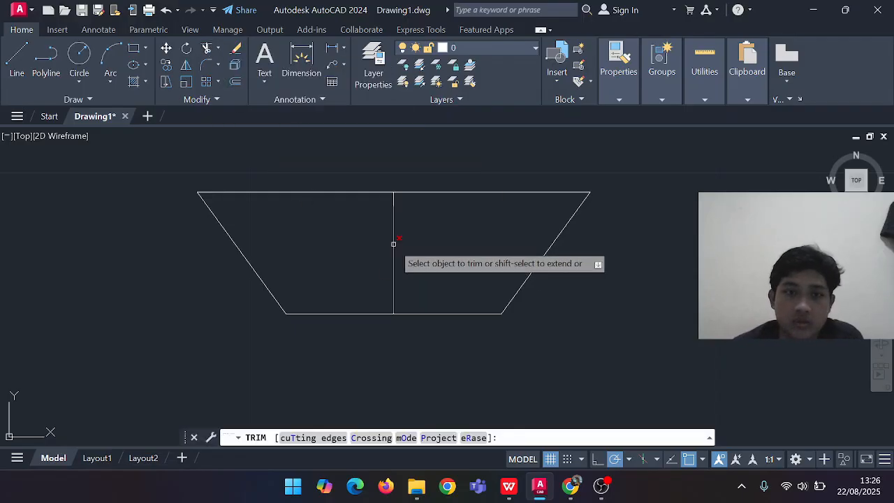
pyautogui.click(394, 241)
pyautogui.click(394, 284)
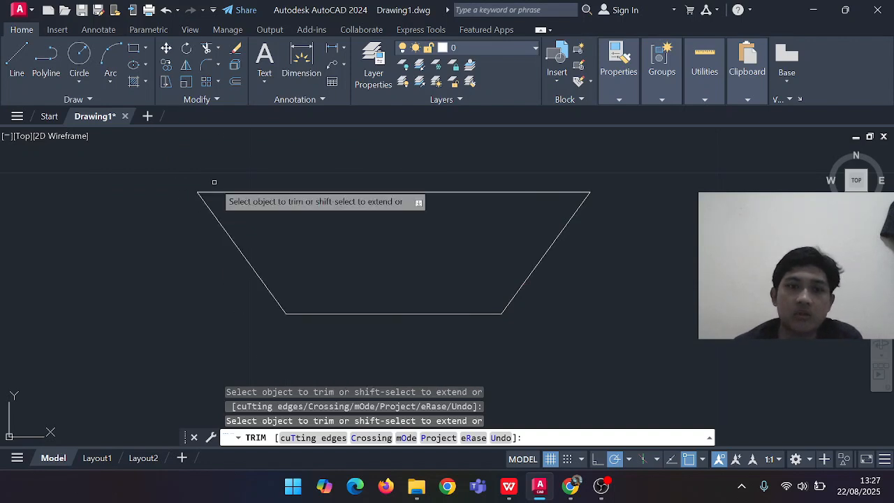
pyautogui.click(178, 183)
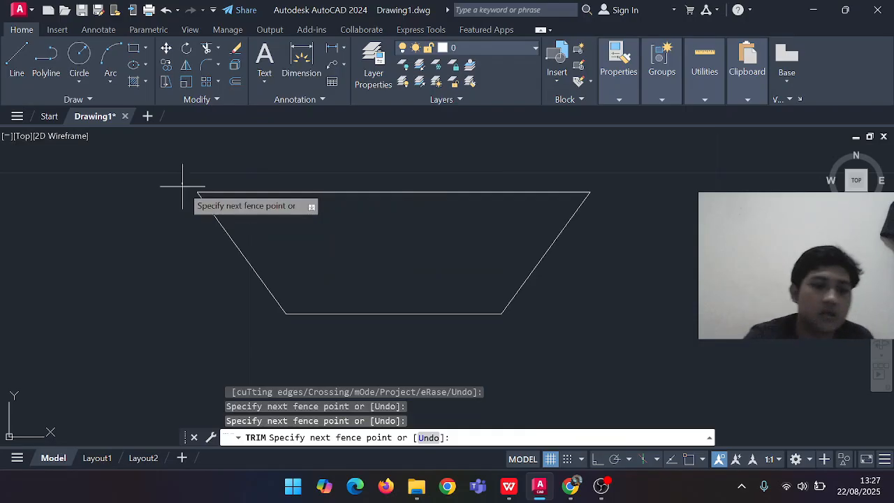
pyautogui.press('Escape')
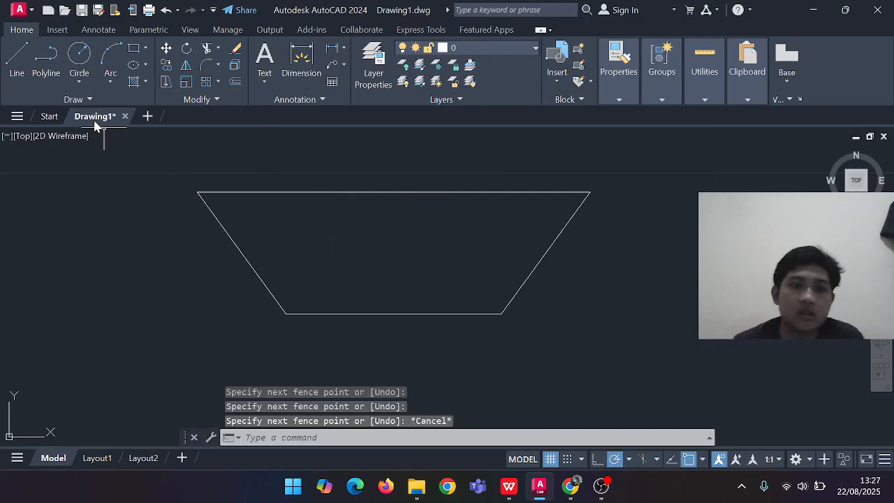
# Select all the trapezoid's lines and join them into a single polyline
pyautogui.click(180, 185)
pyautogui.click(601, 323)
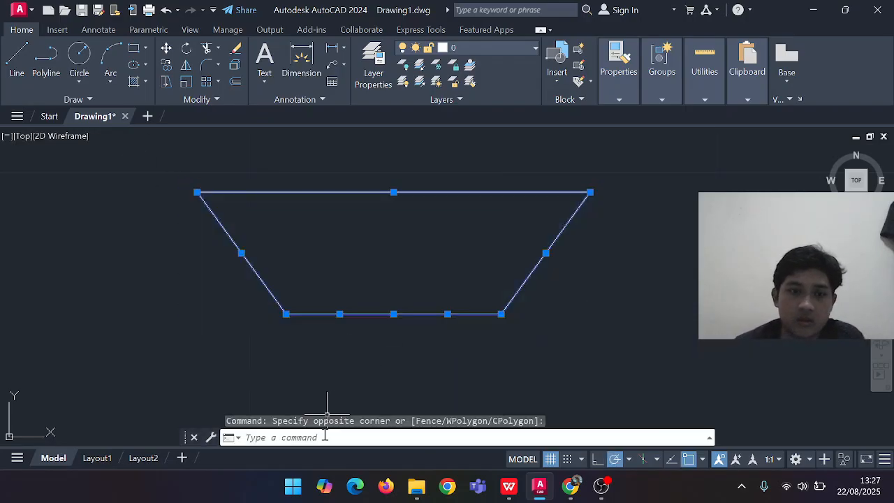
pyautogui.write('jOin')
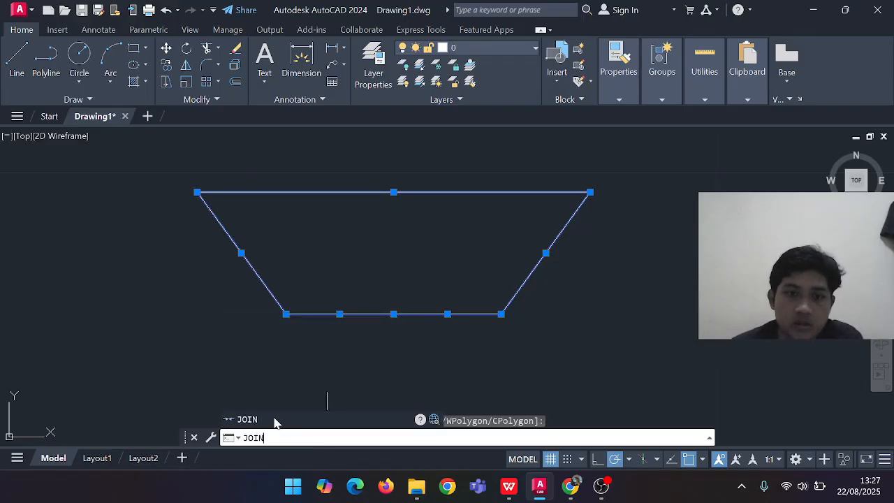
pyautogui.click(275, 422)
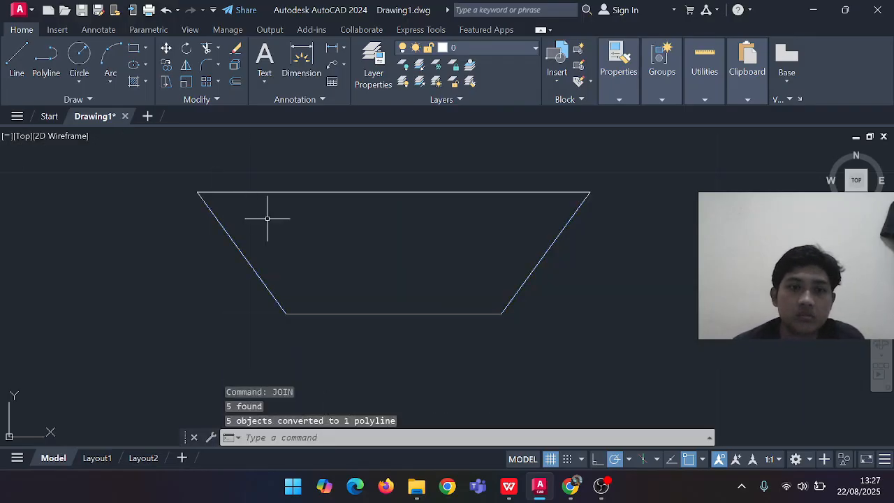
# Offset the trapezoid polyline outward by 0.5
pyautogui.click(236, 83)
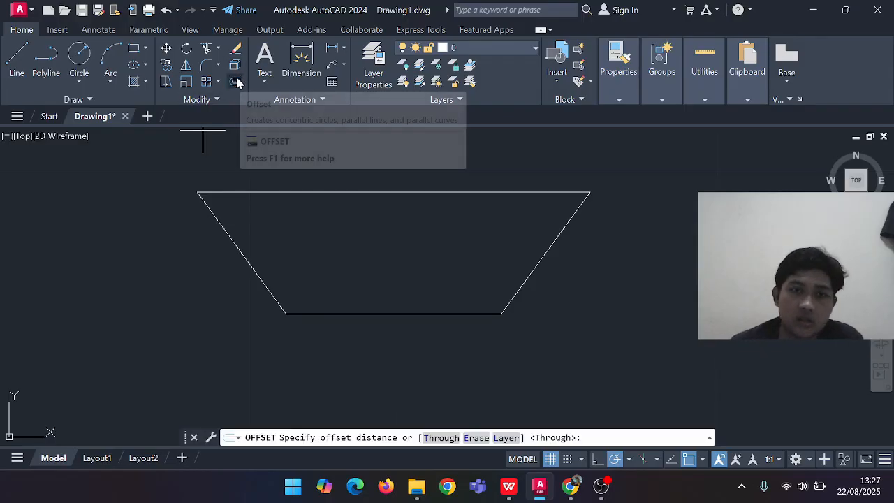
pyautogui.click(283, 192)
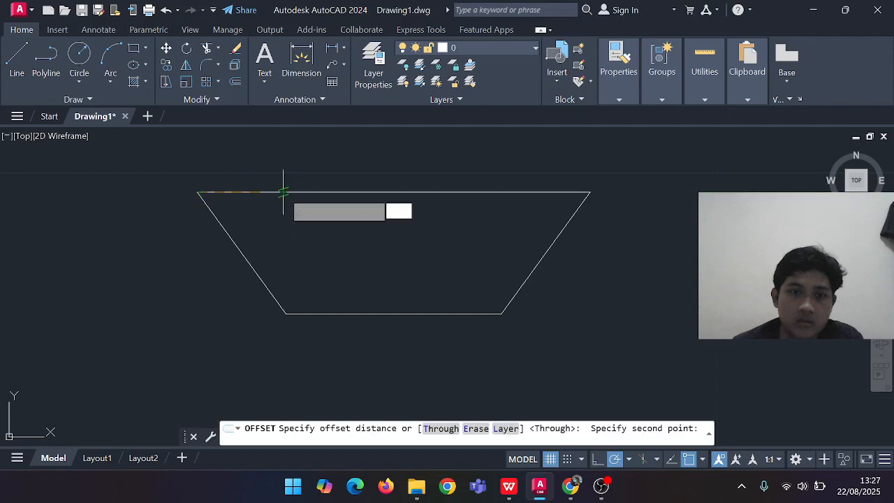
pyautogui.click(284, 177)
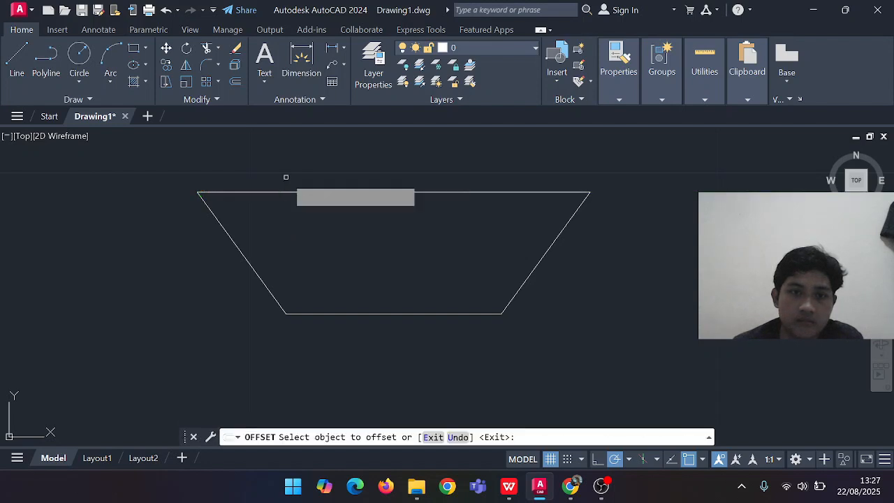
pyautogui.click(303, 178)
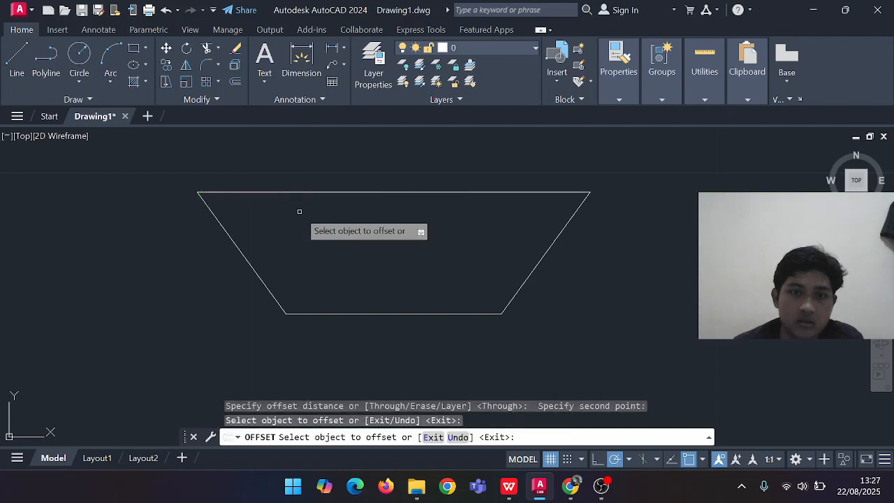
pyautogui.click(301, 183)
pyautogui.click(301, 178)
pyautogui.click(302, 192)
pyautogui.scroll(-5, 305, 176)
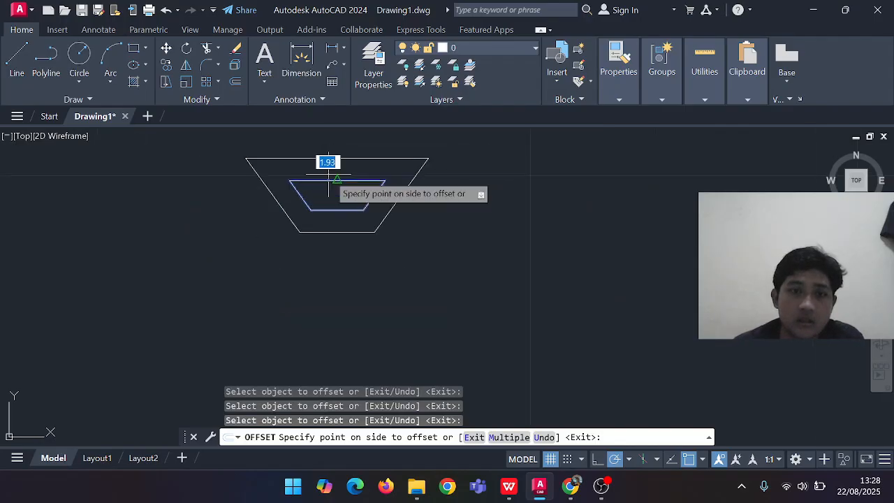
pyautogui.scroll(5, 328, 174)
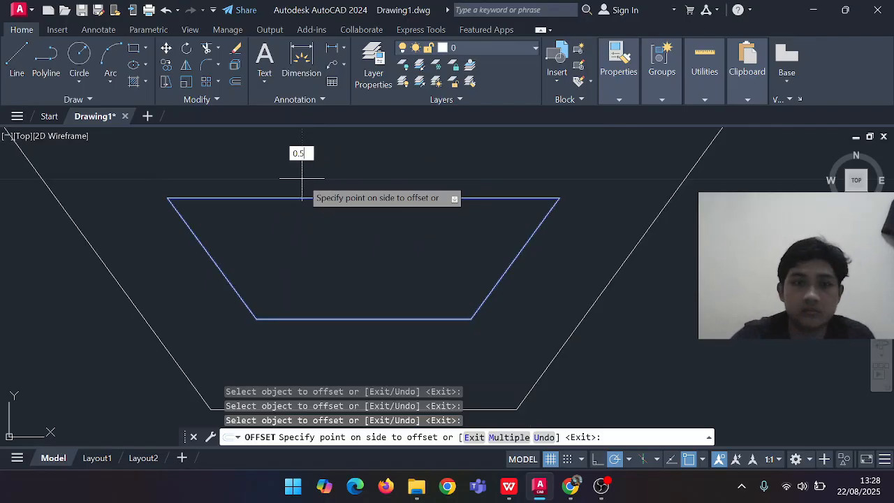
pyautogui.press('Return')
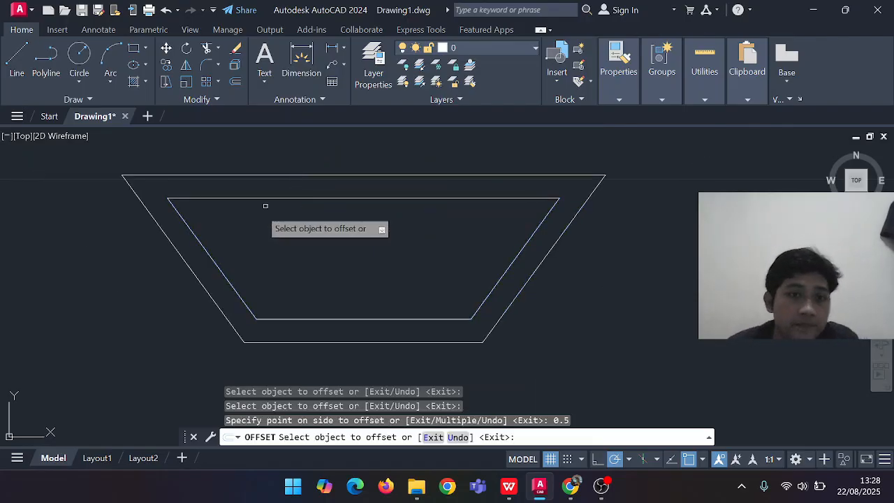
pyautogui.scroll(-2, 314, 238)
pyautogui.scroll(2, 325, 237)
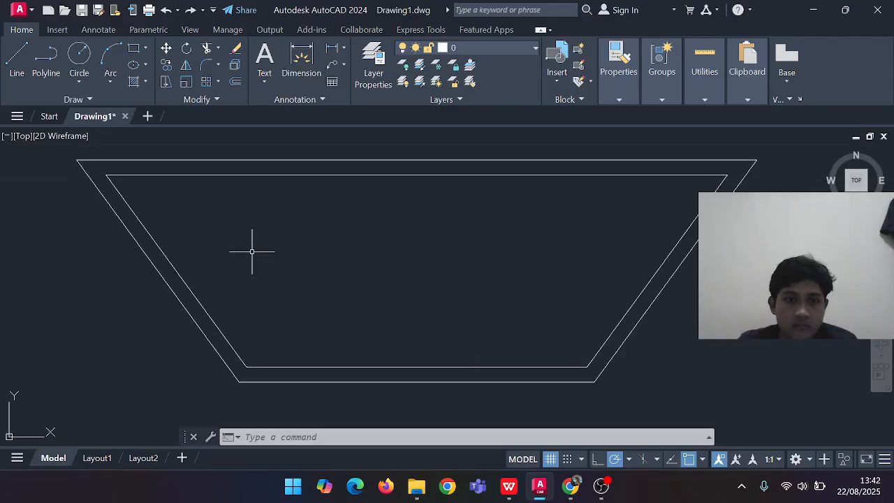
# Draw a 0.8-long line down from the midpoint of the inner top edge, continuing horizontally to the inner left slanted side
pyautogui.scroll(2, 407, 244)
pyautogui.scroll(-2, 406, 245)
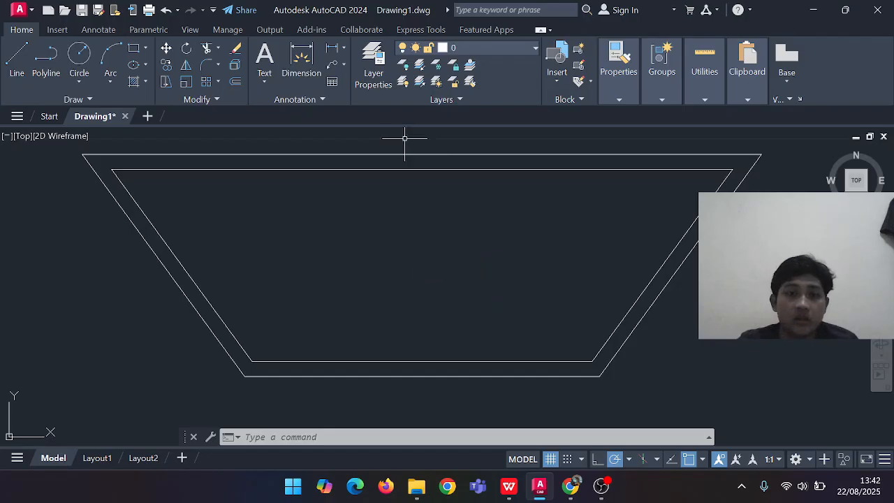
pyautogui.click(17, 62)
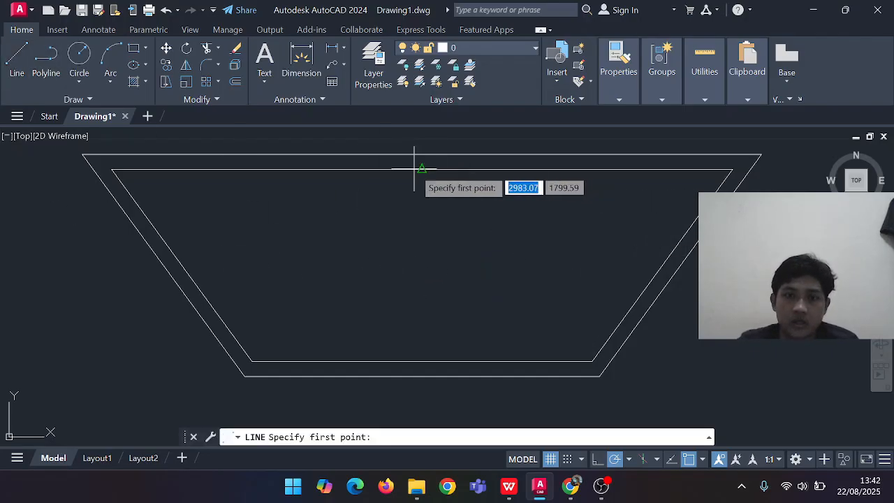
pyautogui.click(422, 169)
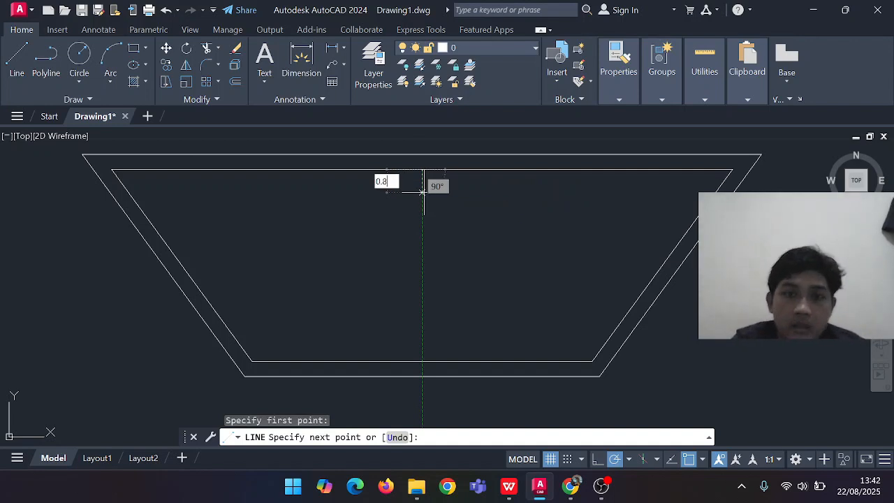
pyautogui.write('0.8')
pyautogui.press('Return')
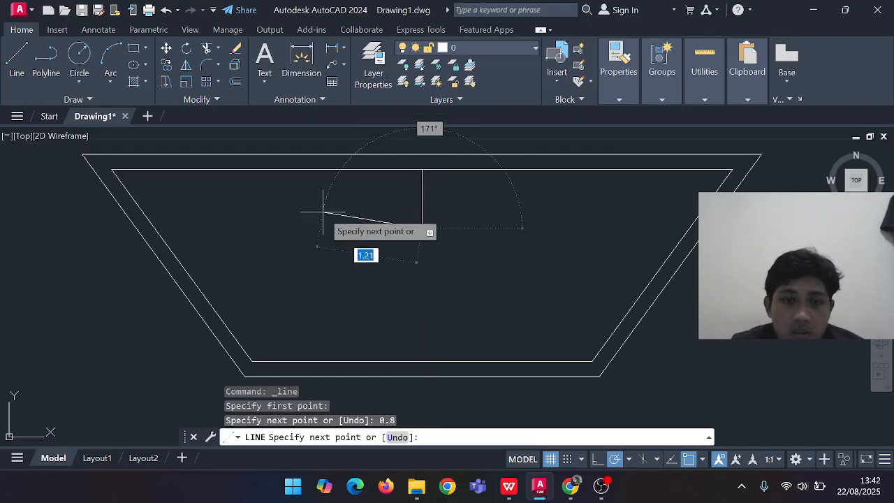
pyautogui.click(155, 228)
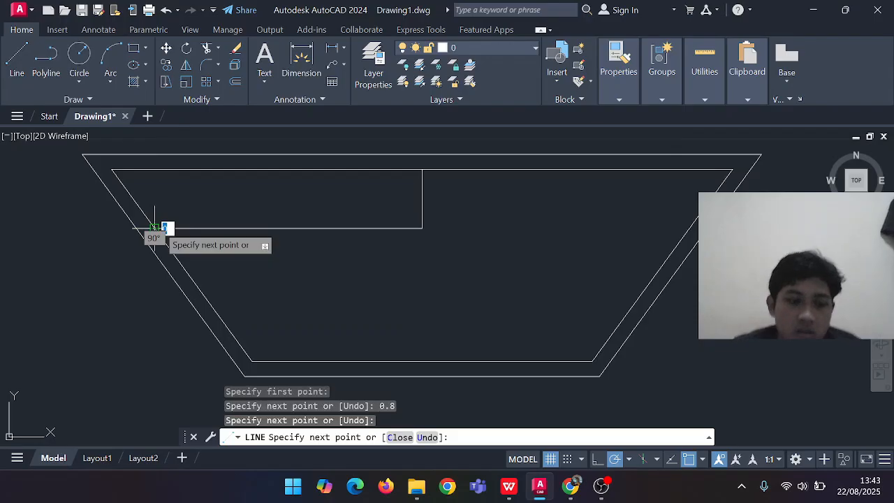
pyautogui.press('Escape')
# Draw a horizontal line from the lower end of the 0.8 vertical line to the inner right slanted side
pyautogui.click(17, 60)
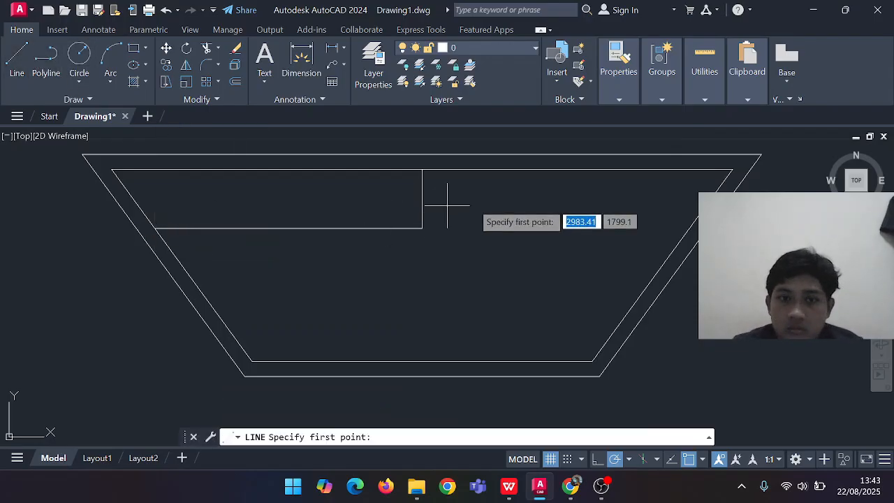
pyautogui.click(422, 228)
pyautogui.press('Escape')
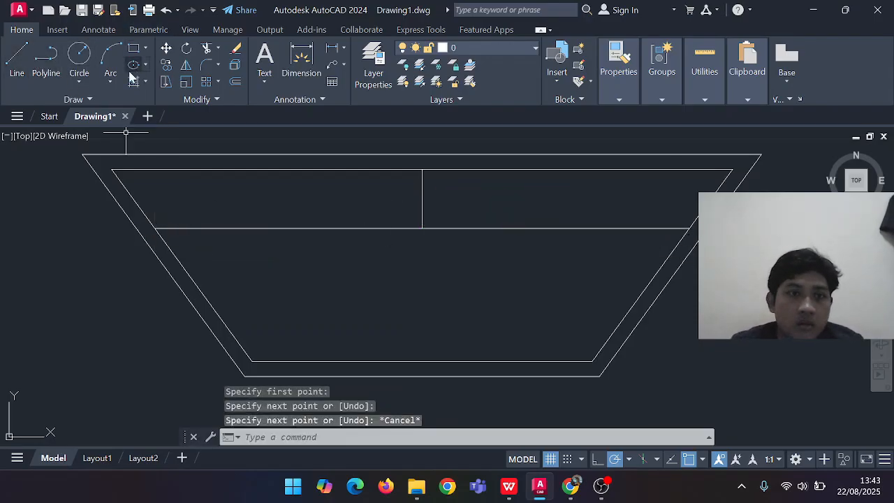
# Extend the vertical centre with a 0.6-long line downward from the horizontal's midpoint, continuing horizontally to the inner left slanted side
pyautogui.click(19, 64)
pyautogui.click(422, 228)
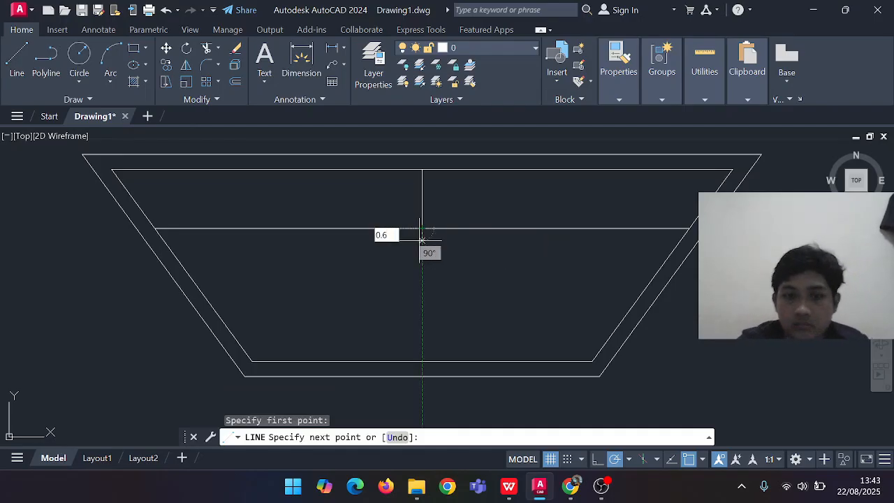
pyautogui.press('Return')
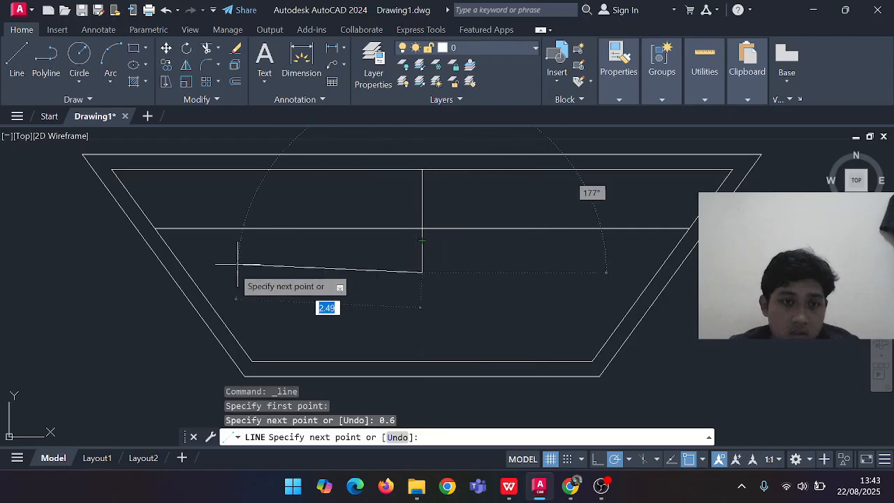
pyautogui.click(187, 272)
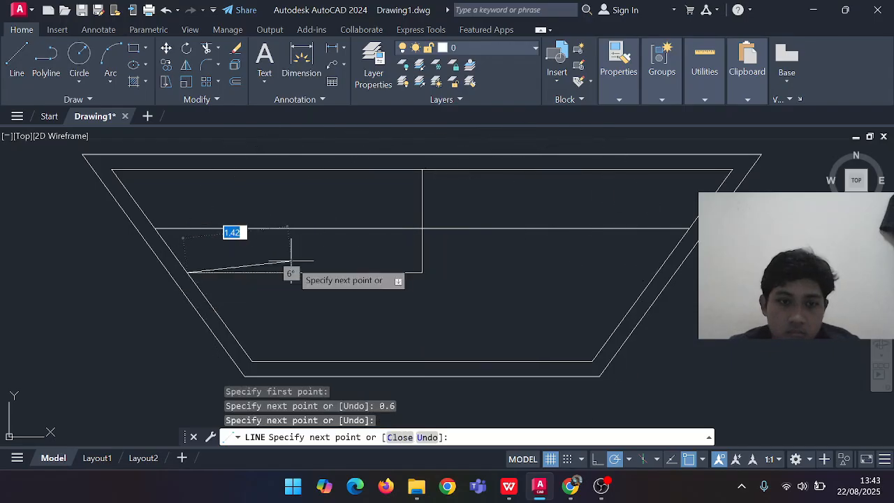
pyautogui.press('Escape')
# Draw a horizontal line from the lower end of the 0.6 vertical line to the inner right slanted side
pyautogui.click(17, 56)
pyautogui.click(422, 272)
pyautogui.click(658, 273)
pyautogui.press('Escape')
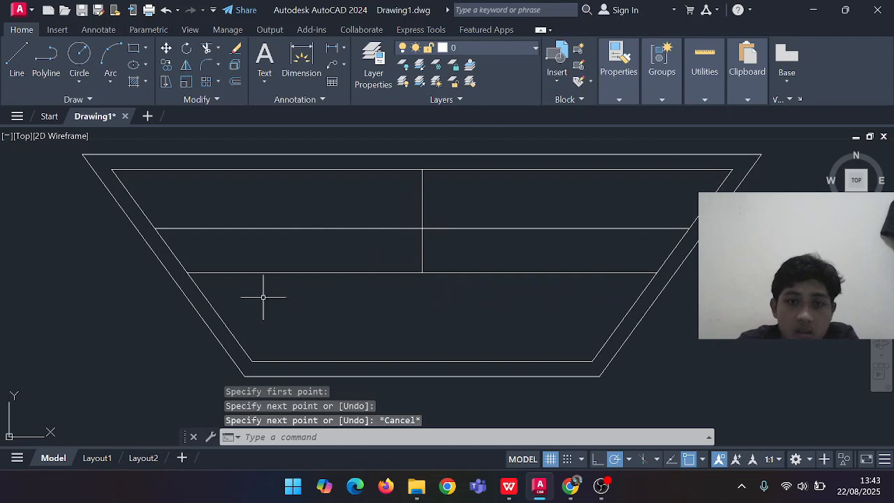
# Start a wavy control-vertex spline at the upper horizontal's left end, alternating between both horizontals up to the vertical centre line
pyautogui.moveTo(387, 294)
pyautogui.mouseDown(button='middle')
pyautogui.moveTo(411, 294)
pyautogui.moveTo(401, 299)
pyautogui.mouseUp(button='middle')
pyautogui.scroll(2, 402, 300)
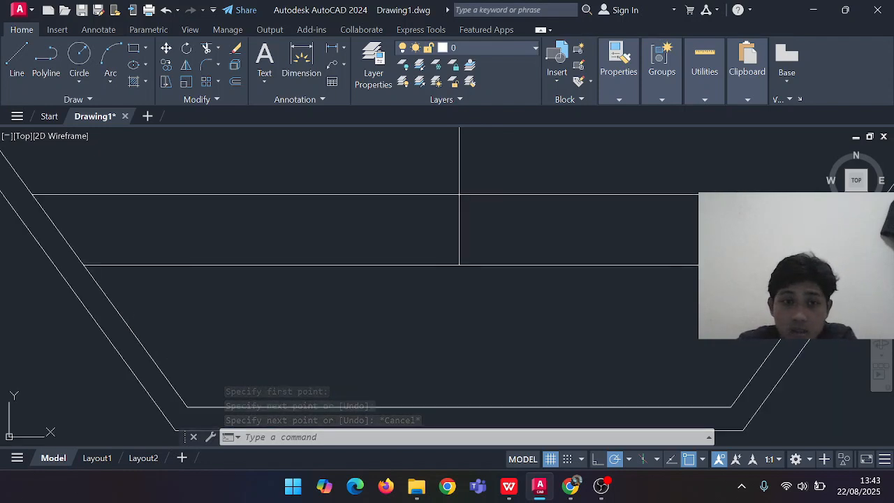
pyautogui.scroll(-2, 402, 300)
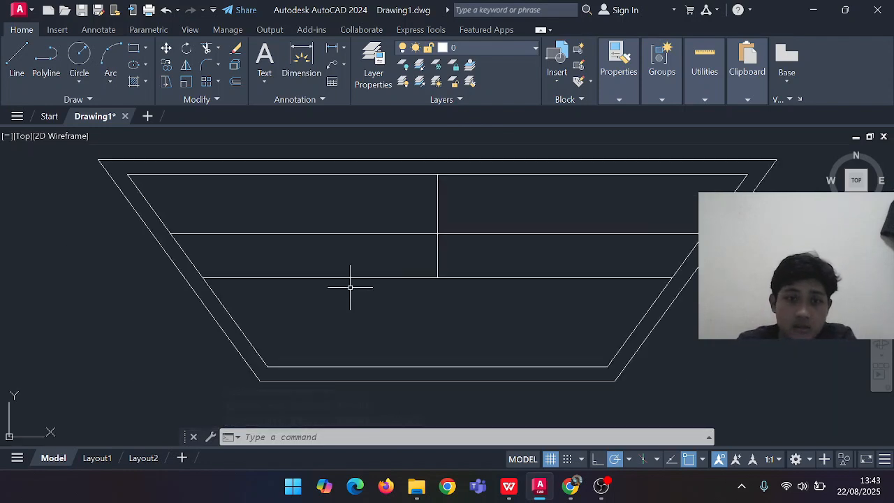
pyautogui.click(86, 97)
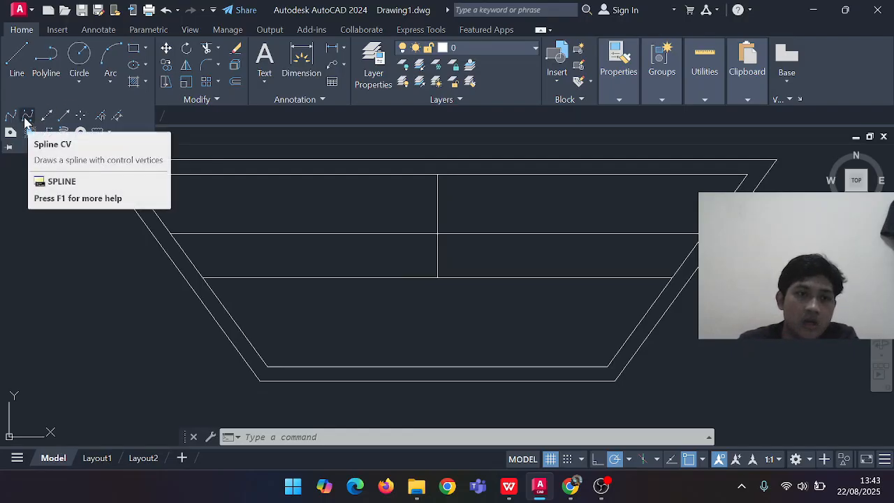
pyautogui.click(26, 118)
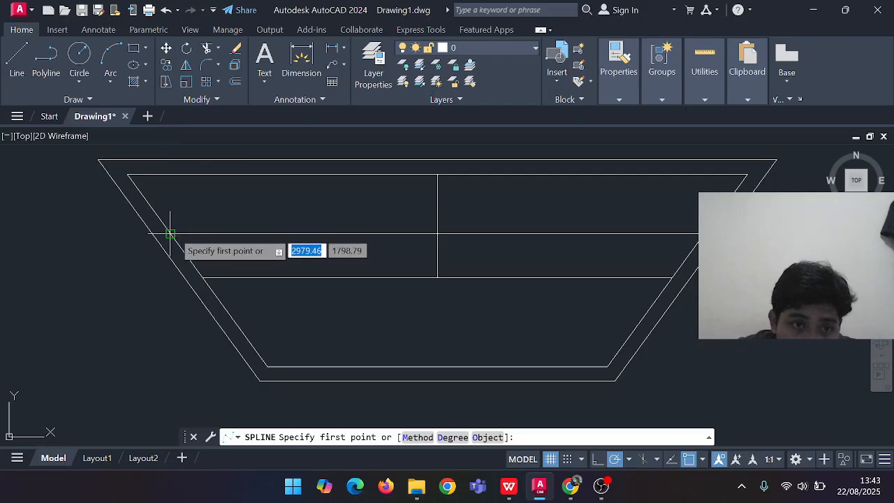
pyautogui.scroll(2, 171, 234)
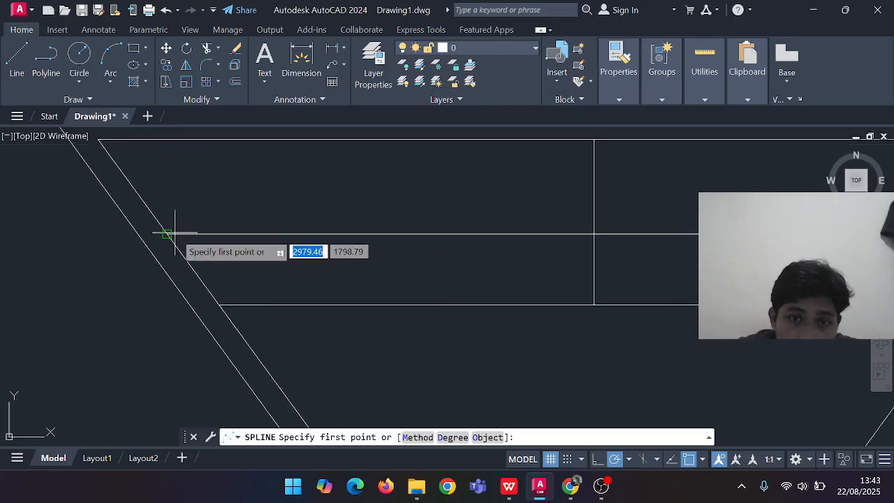
pyautogui.click(171, 234)
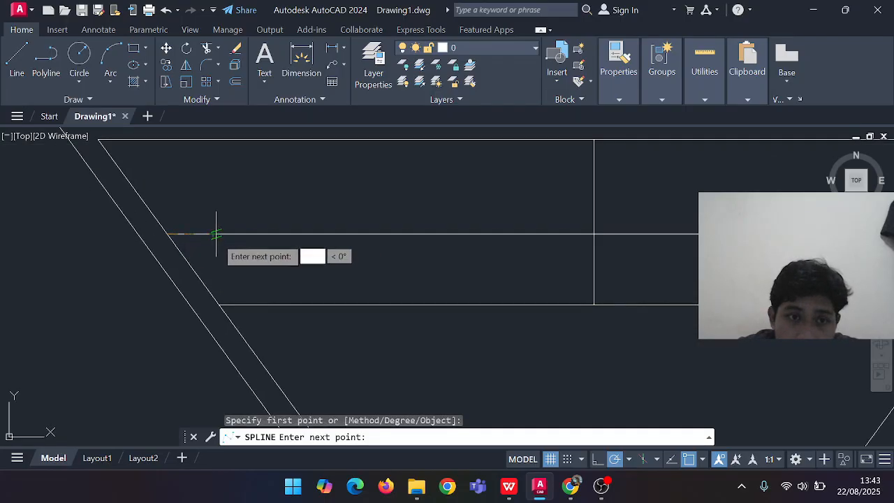
pyautogui.click(217, 234)
pyautogui.click(298, 305)
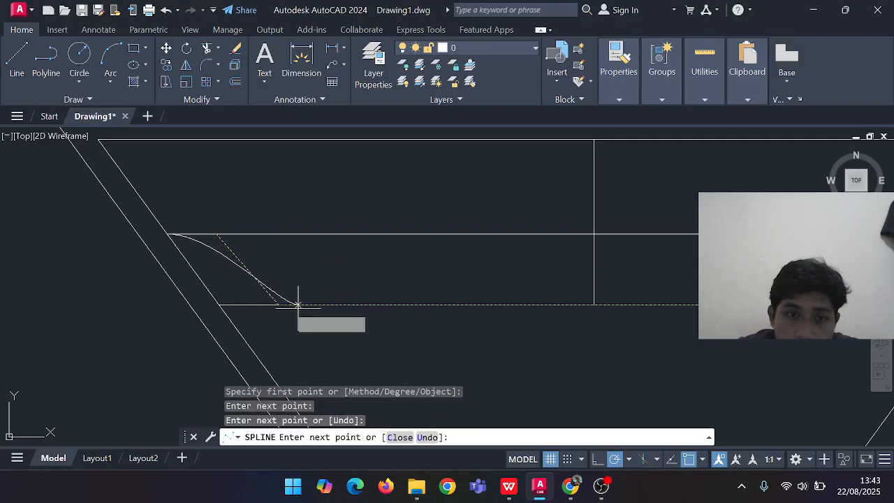
pyautogui.click(340, 305)
pyautogui.click(393, 240)
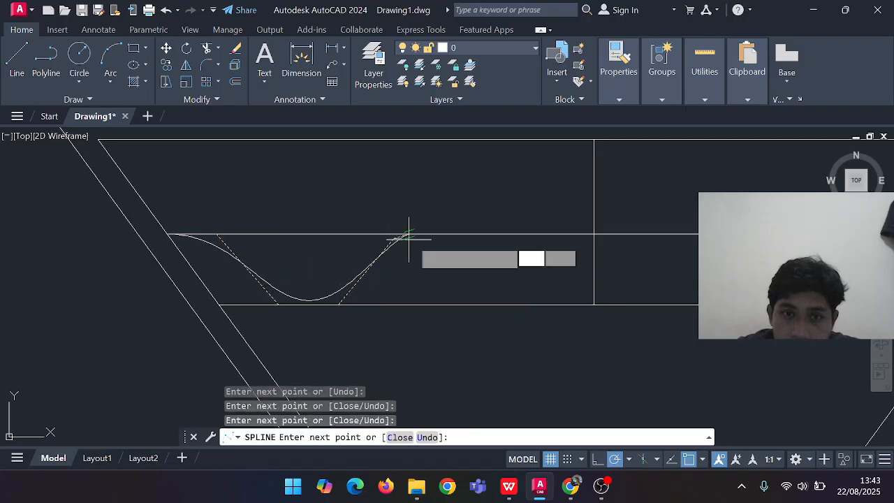
pyautogui.click(460, 240)
pyautogui.click(496, 305)
pyautogui.click(547, 305)
pyautogui.click(594, 236)
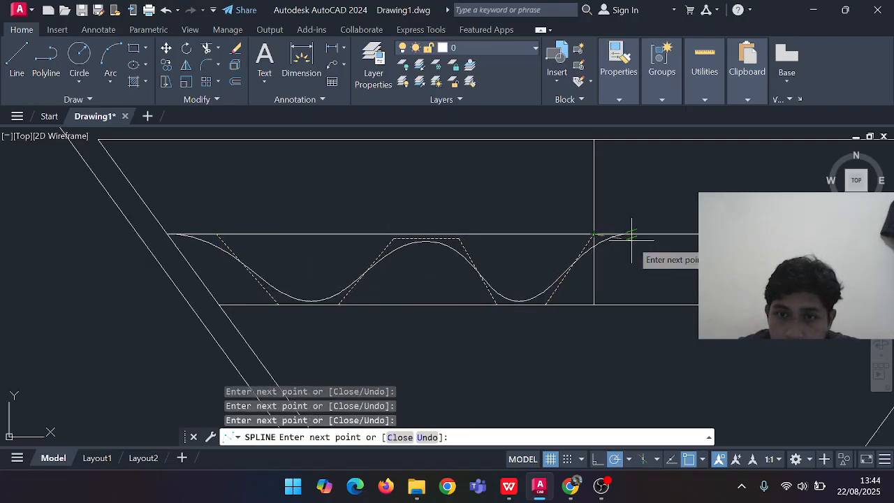
# Continue the wave through the right half between the horizontals and finish the spline at the lower horizontal's right end
pyautogui.click(680, 303)
pyautogui.moveTo(680, 304); pyautogui.dragTo(515, 280, button='middle')
pyautogui.click(563, 283)
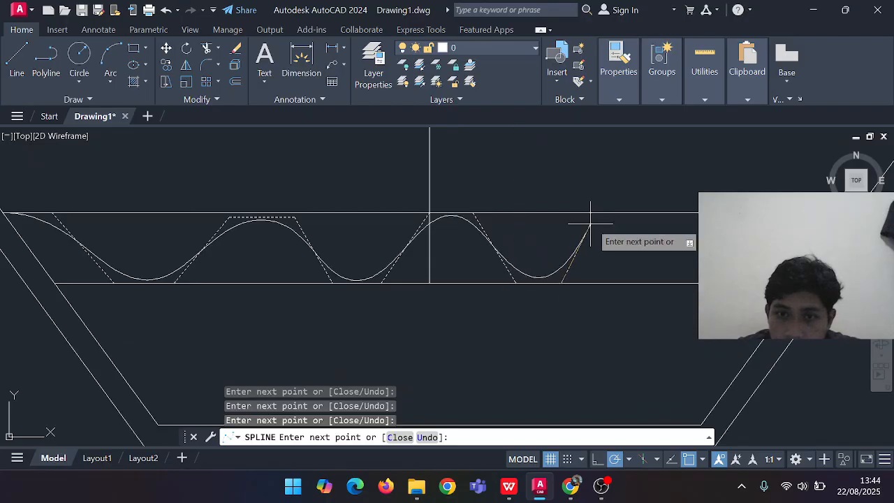
pyautogui.click(604, 213)
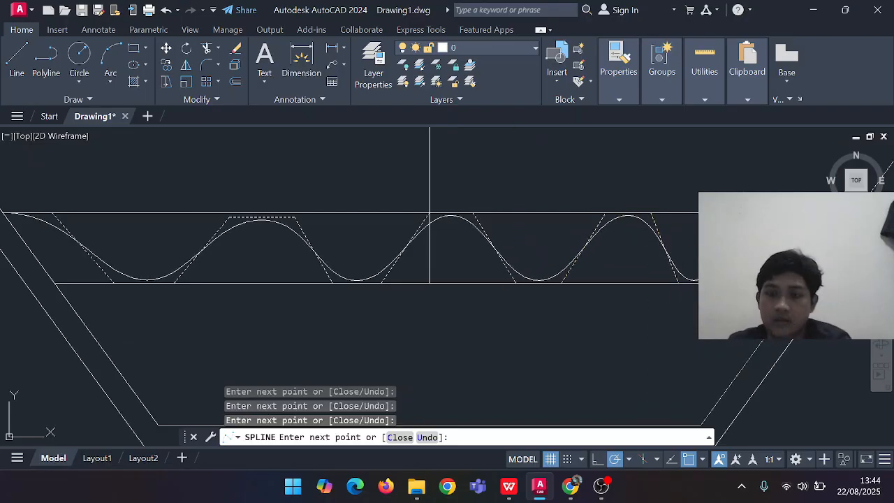
pyautogui.press('Return')
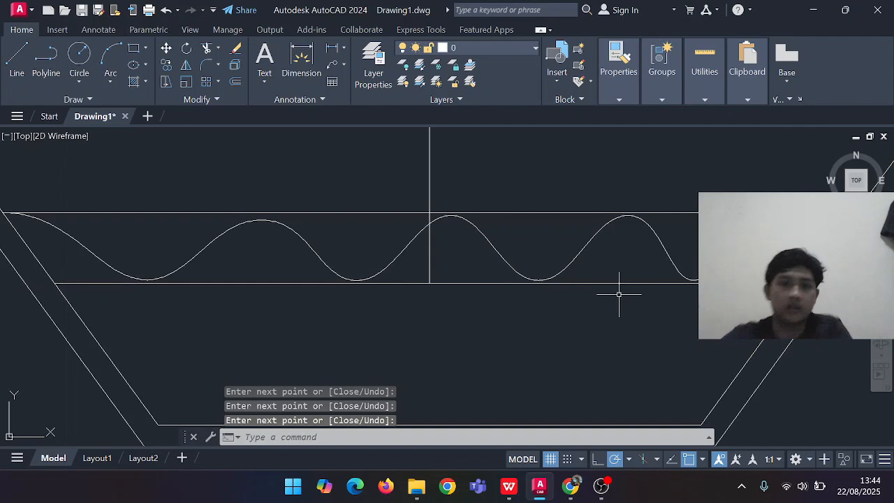
# Trim away the vertical centre line and both inner horizontal lines, leaving only the wavy spline inside the channel
pyautogui.scroll(-2, 619, 294)
pyautogui.moveTo(536, 271); pyautogui.dragTo(505, 257, button='middle')
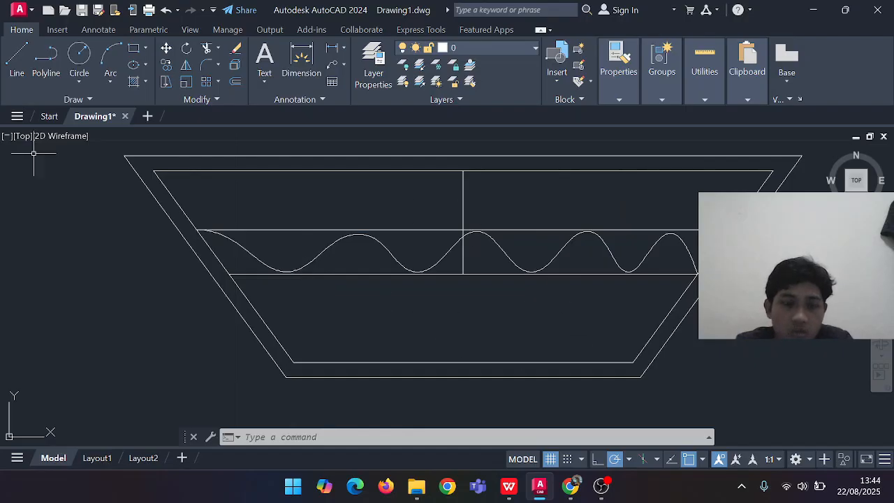
pyautogui.click(204, 50)
pyautogui.click(464, 211)
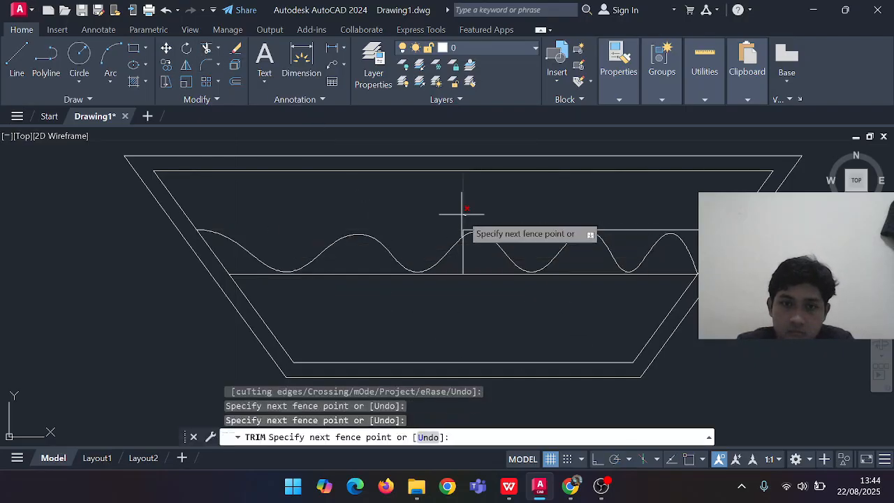
pyautogui.press('Escape')
pyautogui.press('Return')
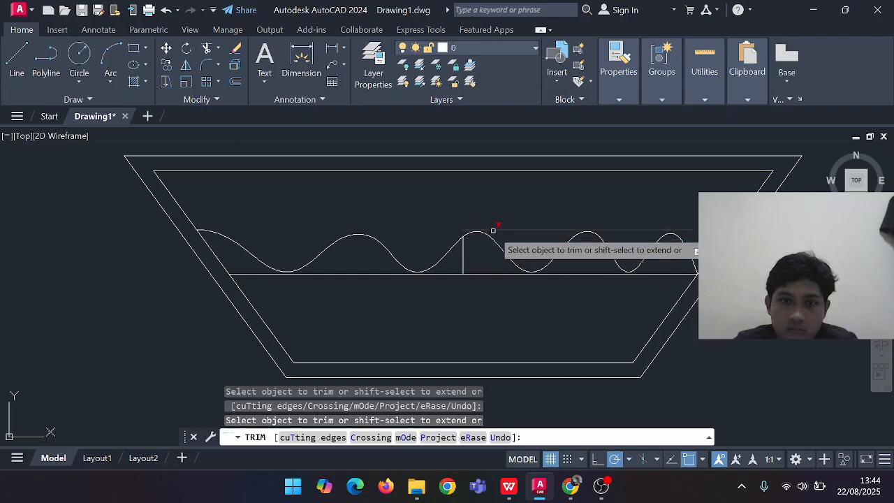
pyautogui.click(493, 231)
pyautogui.click(462, 253)
pyautogui.click(468, 274)
pyautogui.click(449, 274)
pyautogui.press('Escape')
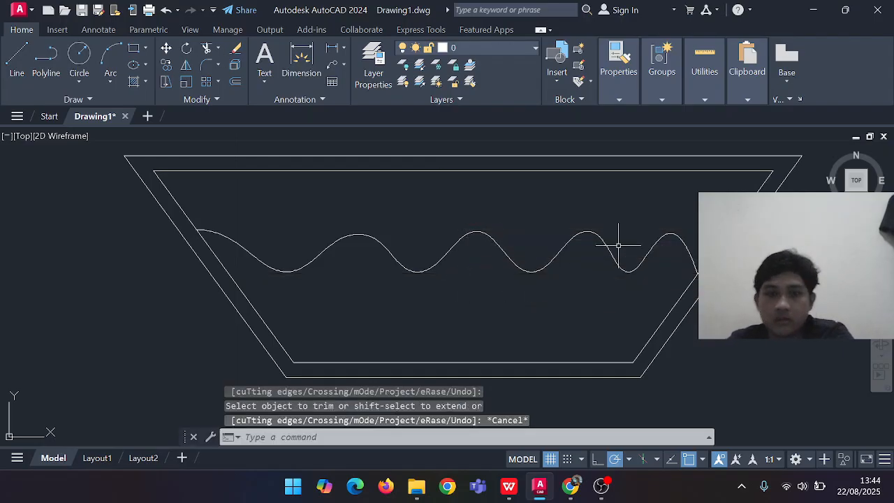
pyautogui.moveTo(593, 236)
pyautogui.mouseDown(button='middle')
pyautogui.moveTo(533, 227)
pyautogui.moveTo(555, 229)
pyautogui.mouseUp(button='middle')
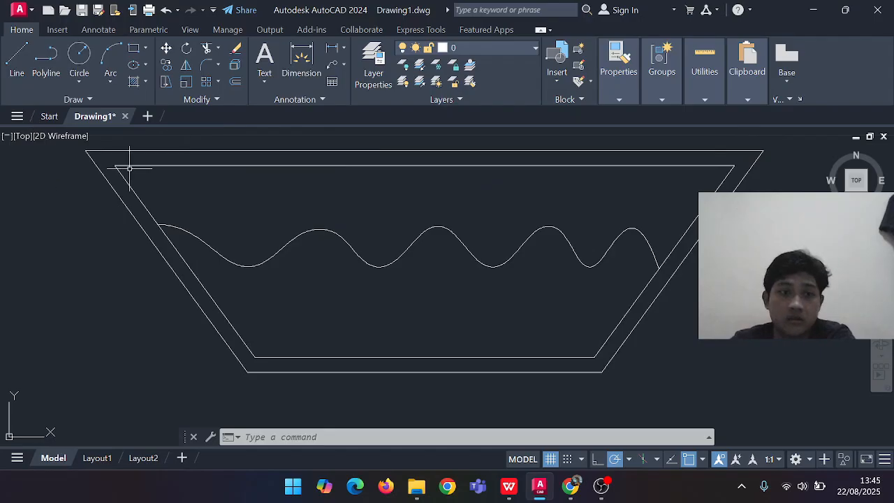
pyautogui.click(17, 67)
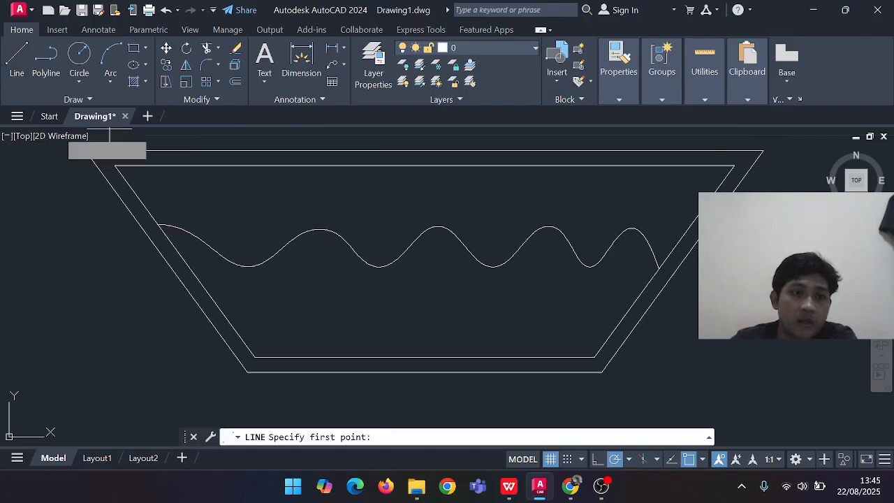
pyautogui.click(115, 166)
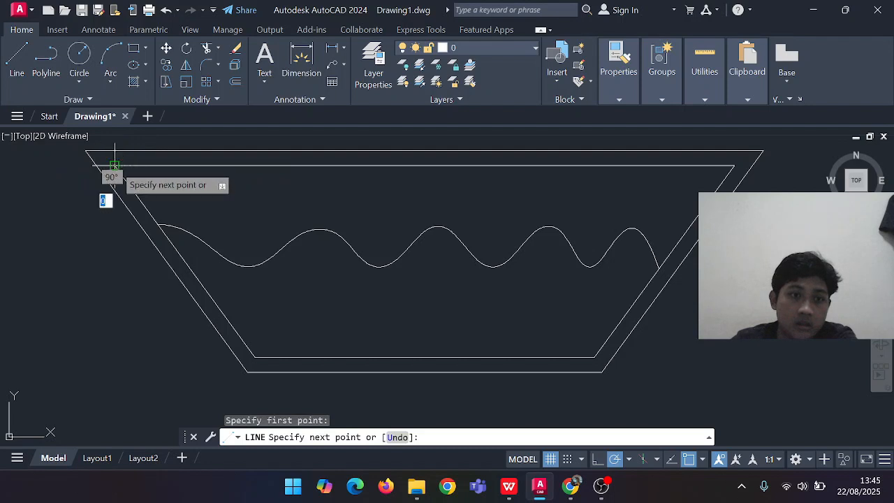
pyautogui.click(88, 165)
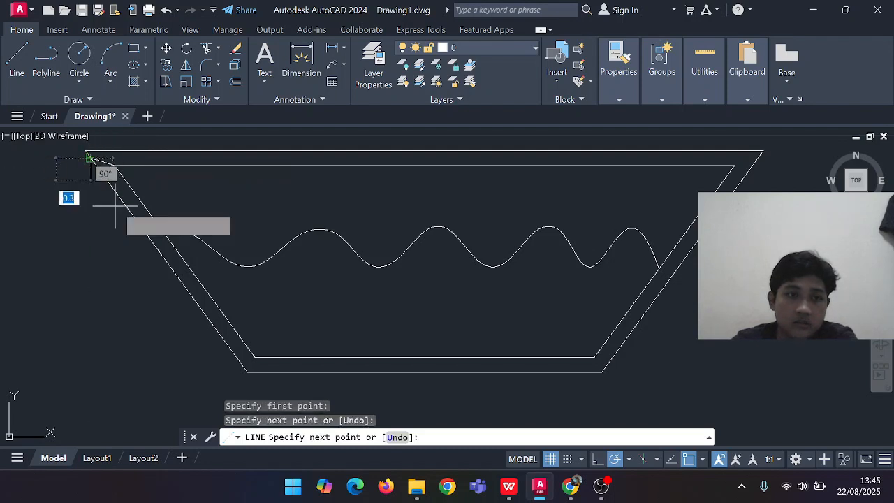
pyautogui.press('Escape')
pyautogui.click(206, 49)
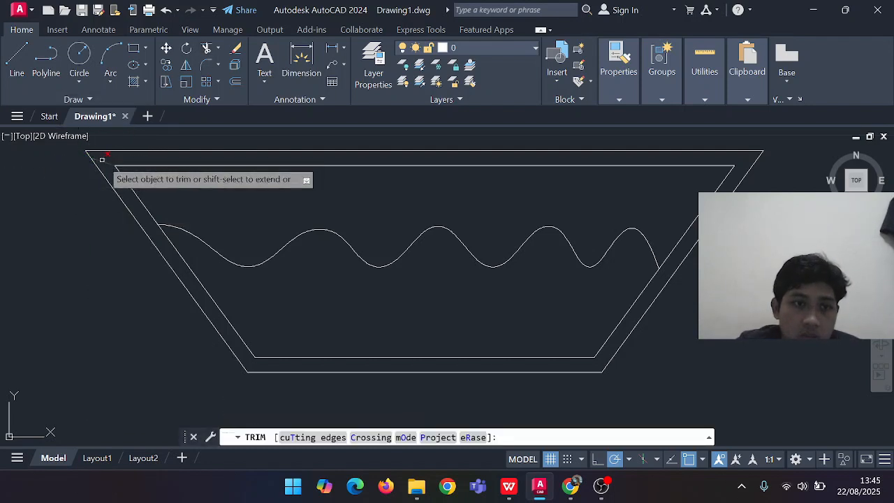
pyautogui.click(104, 157)
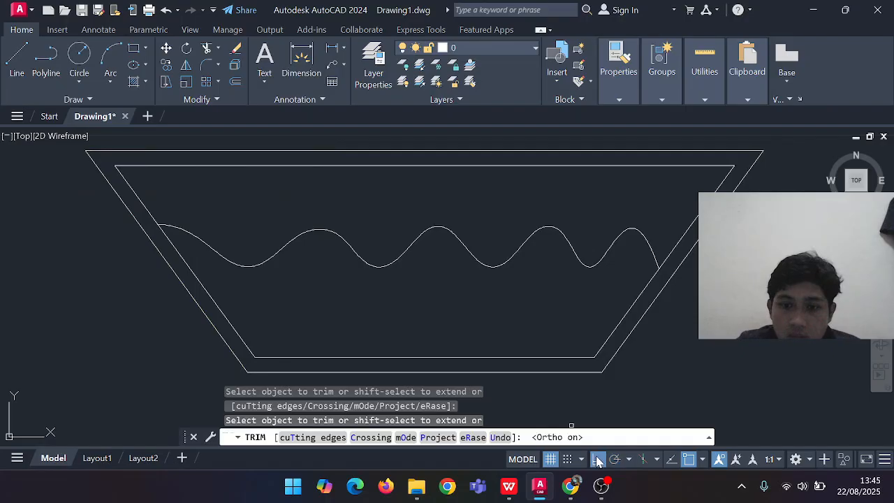
# Draw short horizontal lines outward from both ends of the inner top edge, reaching past the outer slanted sides
pyautogui.click(16, 59)
pyautogui.click(99, 174)
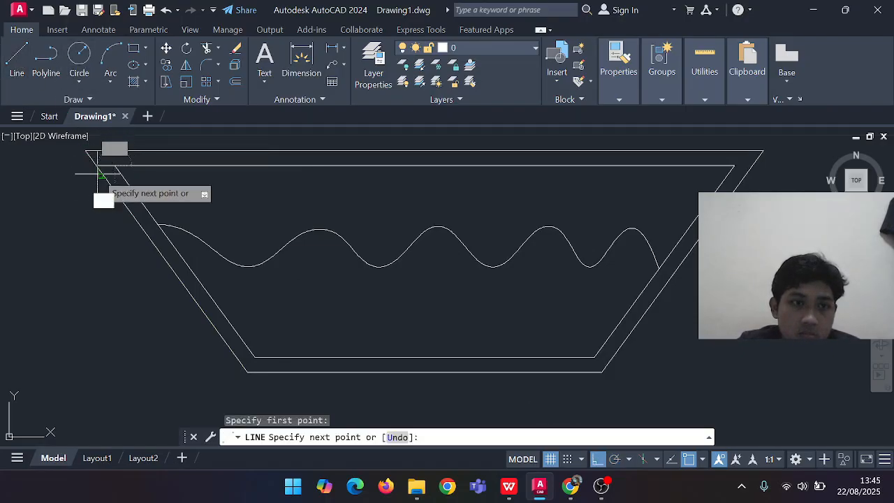
pyautogui.click(74, 164)
pyautogui.press('Escape')
pyautogui.press('F10')
pyautogui.click(18, 70)
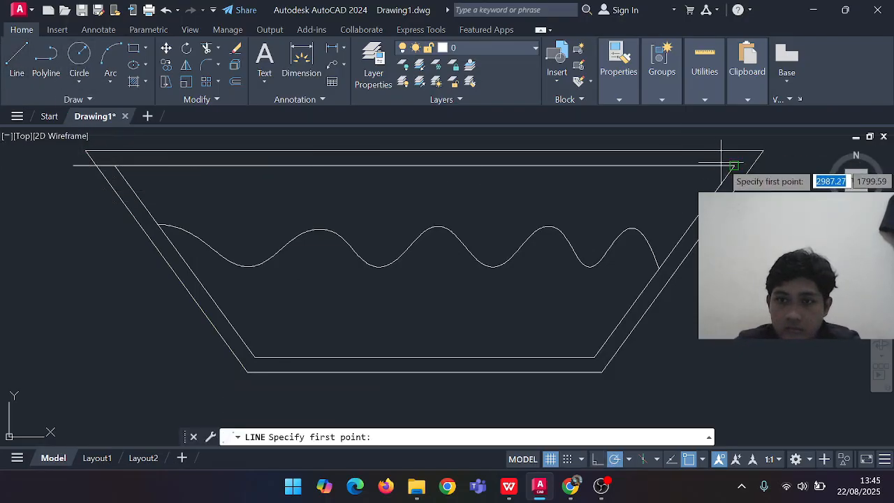
pyautogui.click(732, 165)
pyautogui.click(770, 166)
pyautogui.press('Escape')
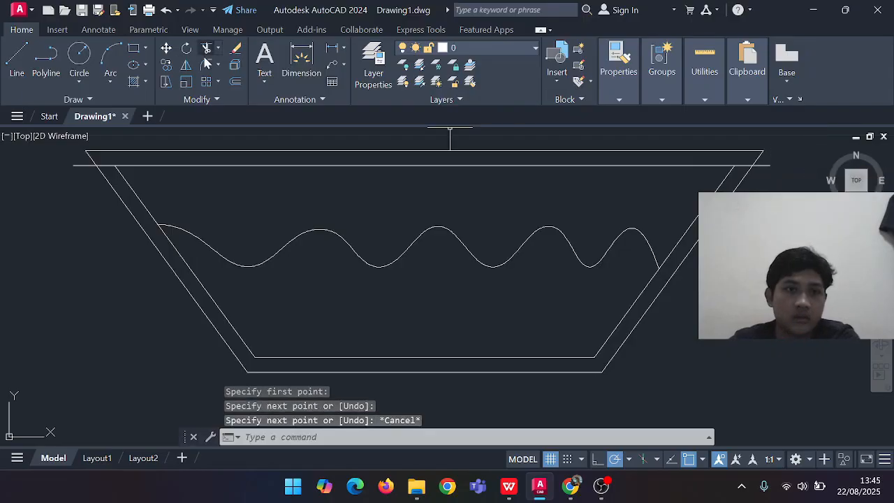
# Trim the outer top edge, the overhanging line ends and the inner top edge so the channel is open with closed wall tops
pyautogui.click(207, 49)
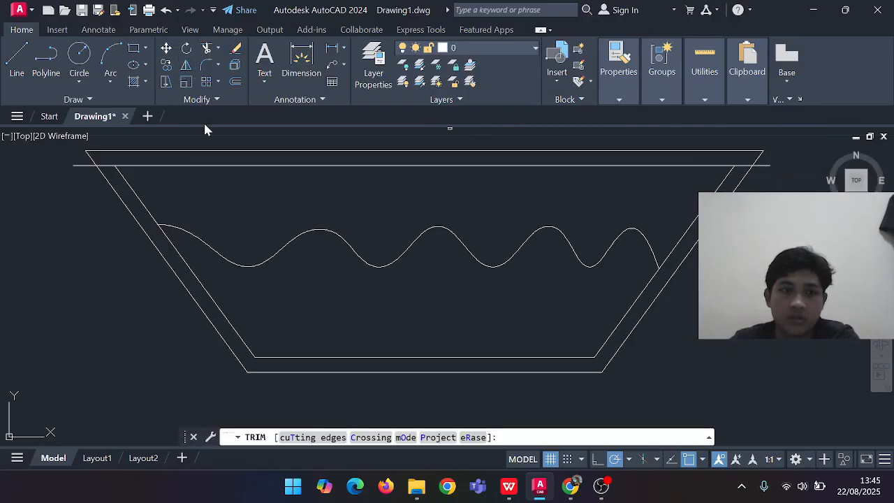
pyautogui.click(89, 166)
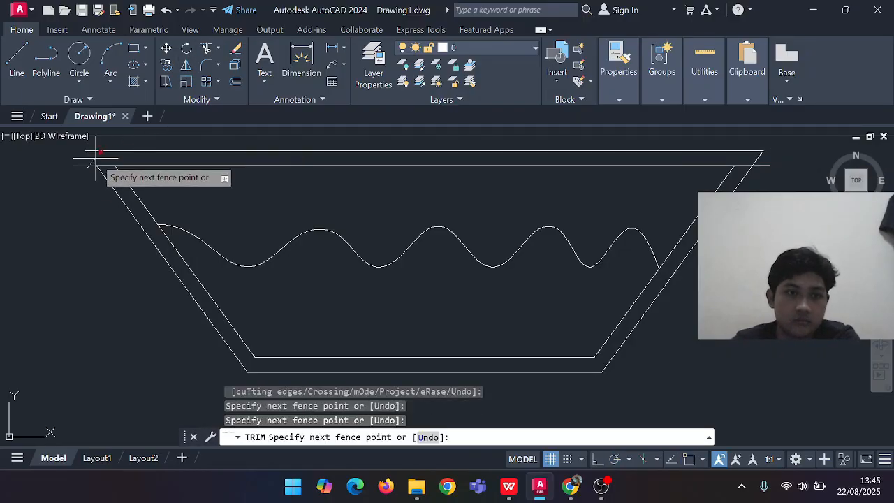
pyautogui.press('Return')
pyautogui.click(747, 165)
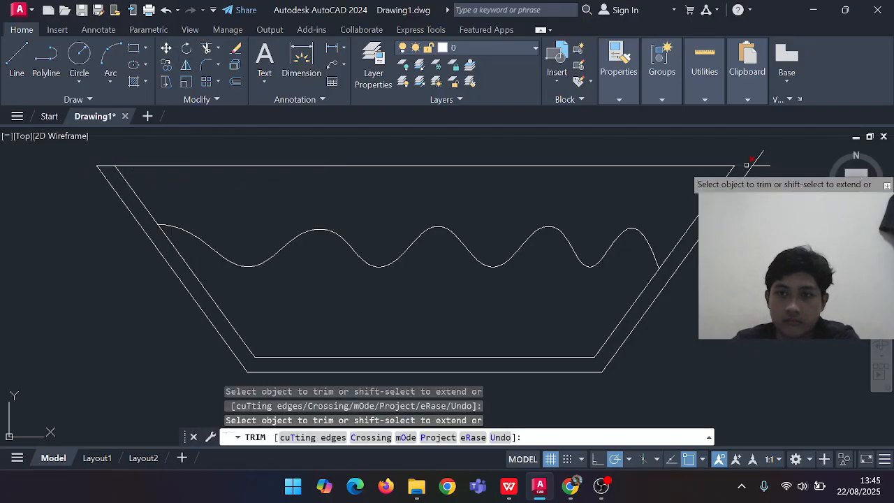
pyautogui.click(544, 166)
# Hatch the channel wall between the inner and outer outlines with the ANSI32 pattern
pyautogui.moveTo(485, 187)
pyautogui.mouseDown(button='middle')
pyautogui.moveTo(509, 175)
pyautogui.moveTo(519, 185)
pyautogui.mouseUp(button='middle')
pyautogui.scroll(2, 545, 191)
pyautogui.scroll(-2, 520, 186)
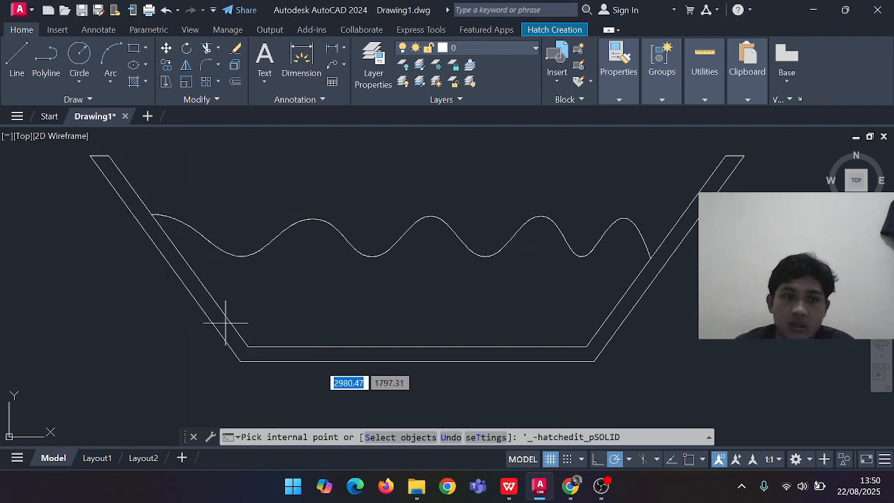
pyautogui.press('Escape')
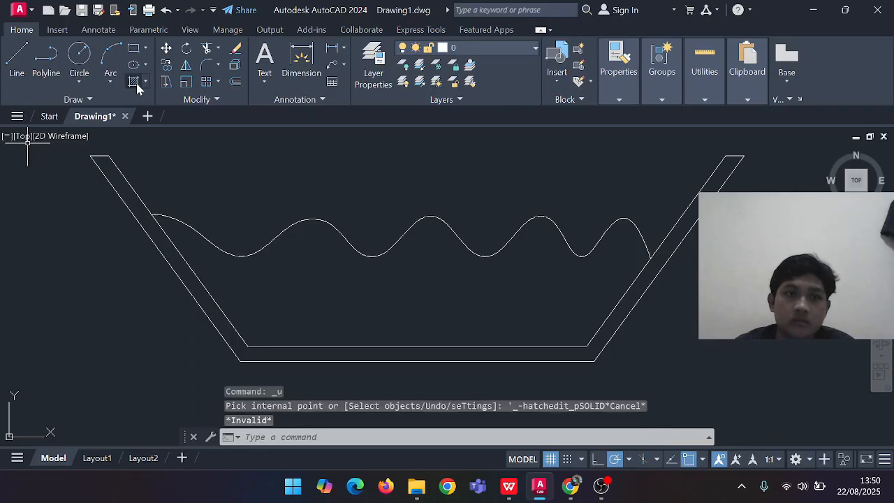
pyautogui.click(134, 82)
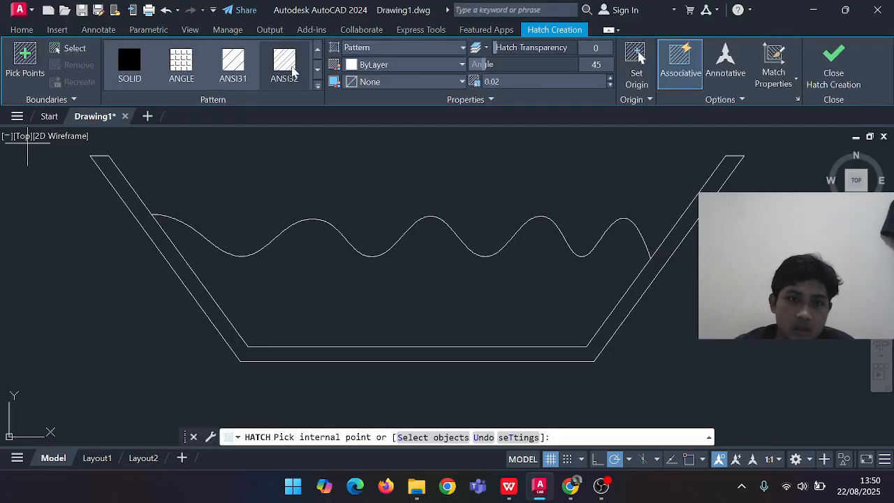
pyautogui.click(283, 88)
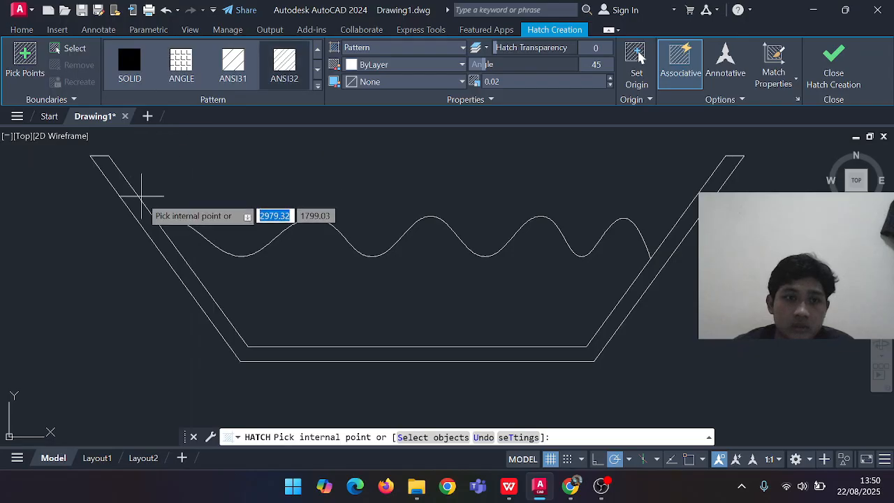
pyautogui.moveTo(155, 235)
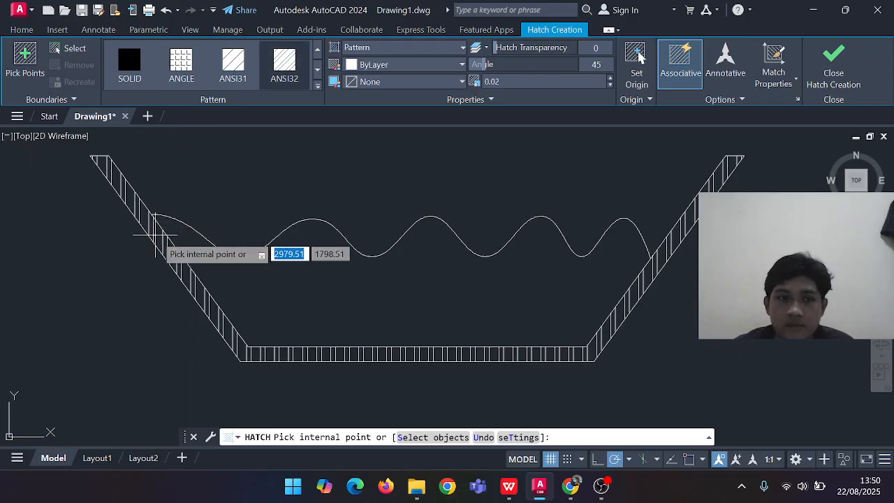
pyautogui.click(155, 236)
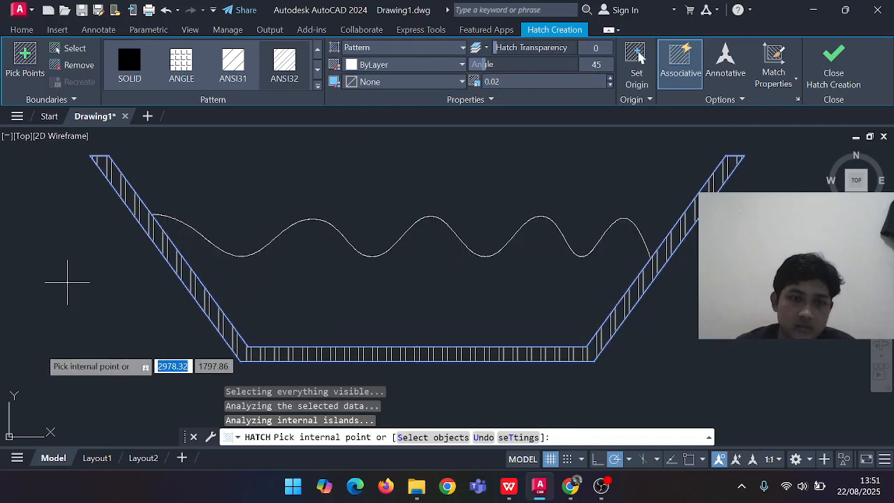
pyautogui.press('Return')
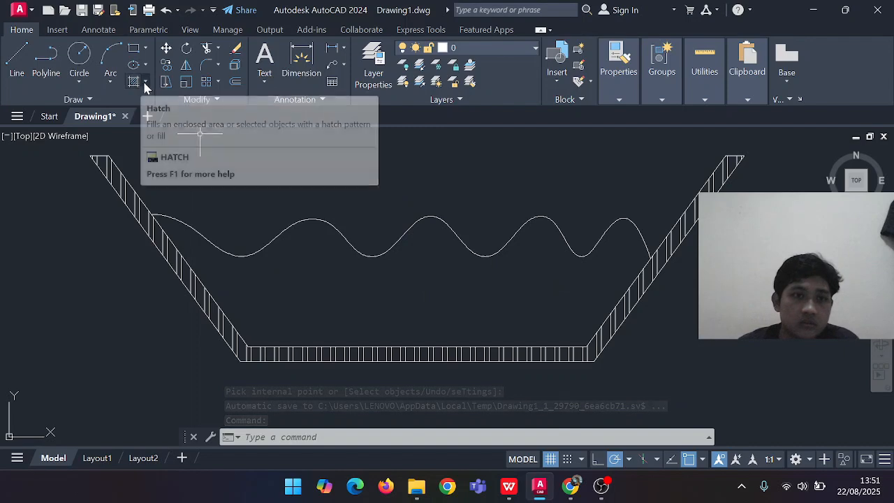
# Fill the water area below the wavy spline with a GR_LINEAR gradient from blue to yellow
pyautogui.click(145, 84)
pyautogui.click(166, 133)
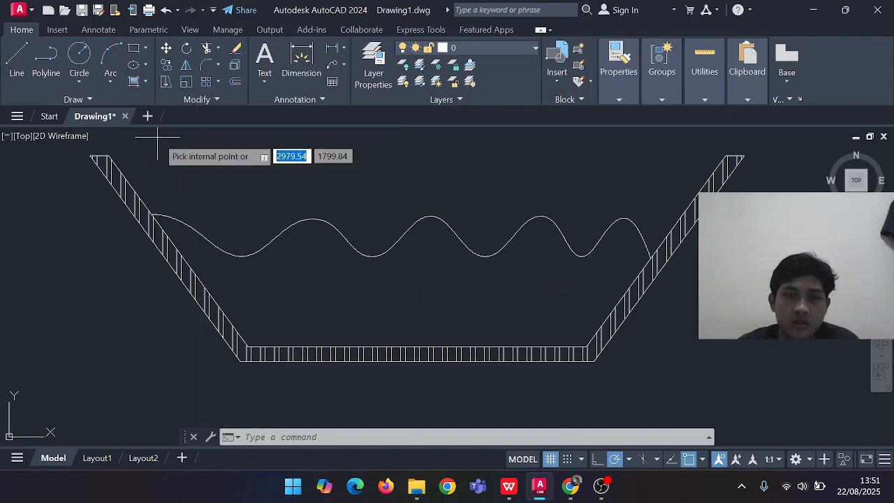
pyautogui.click(323, 285)
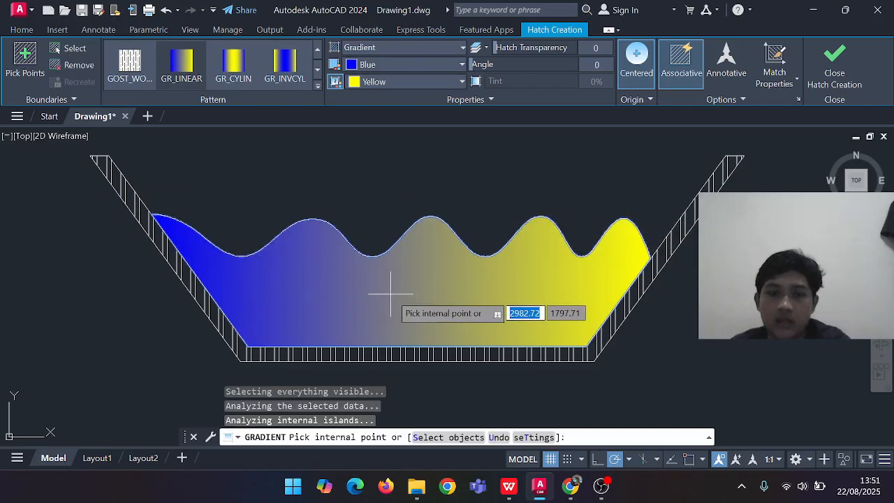
pyautogui.press('Return')
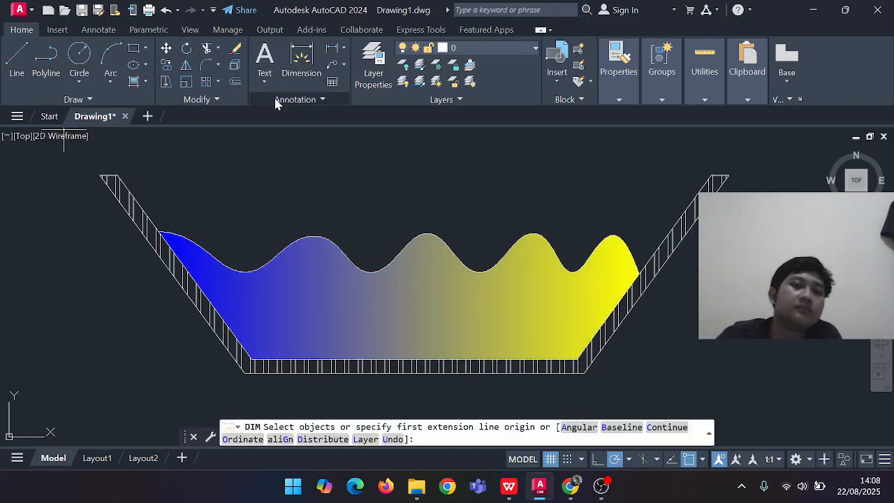
# Dimension the inner width of the channel's open top, placing the dimension line above the section
pyautogui.click(118, 176)
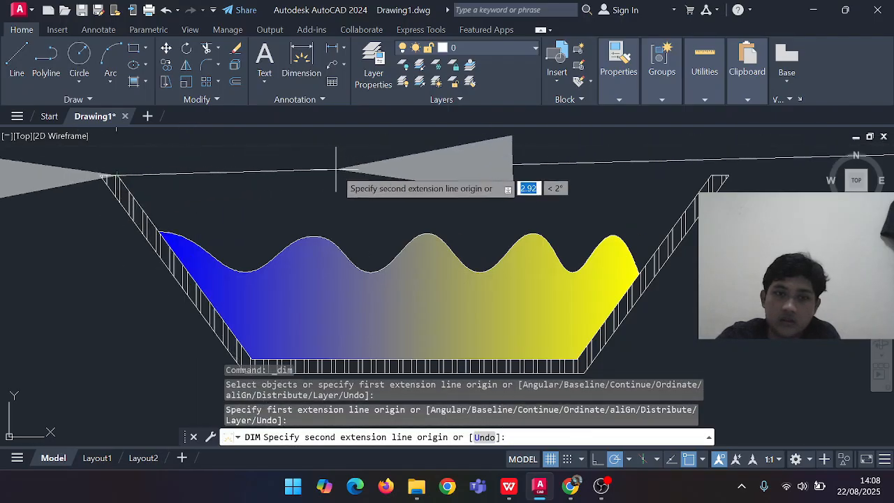
pyautogui.click(721, 169)
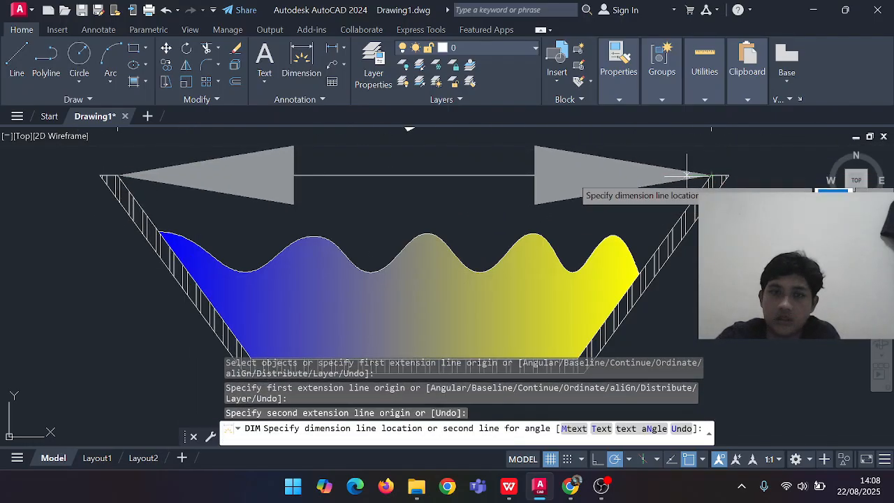
pyautogui.scroll(-5, 572, 185)
pyautogui.click(573, 182)
pyautogui.scroll(2, 572, 180)
pyautogui.moveTo(572, 180); pyautogui.dragTo(564, 273, button='middle')
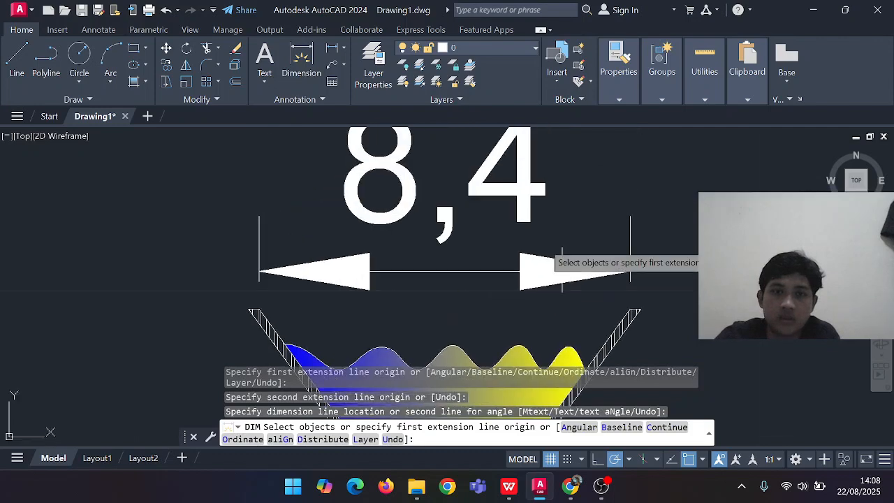
pyautogui.click(403, 181)
pyautogui.press('Escape')
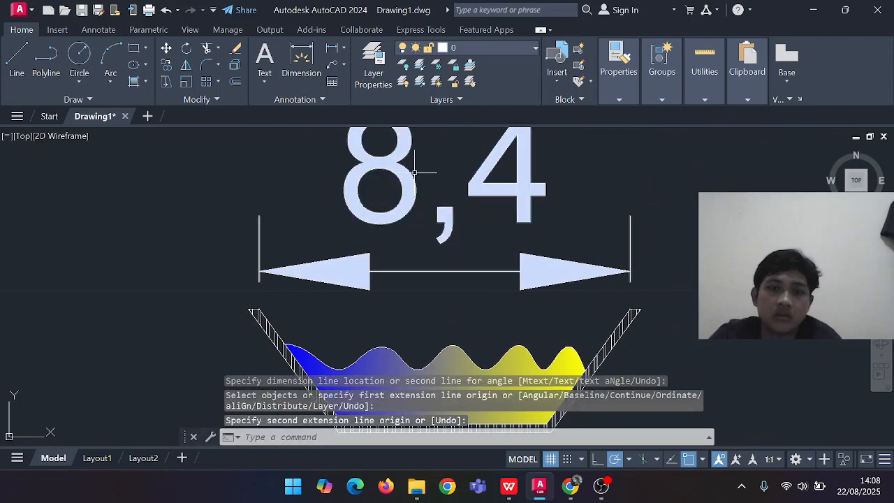
# Select the top width dimension and open its full properties
pyautogui.click(413, 169)
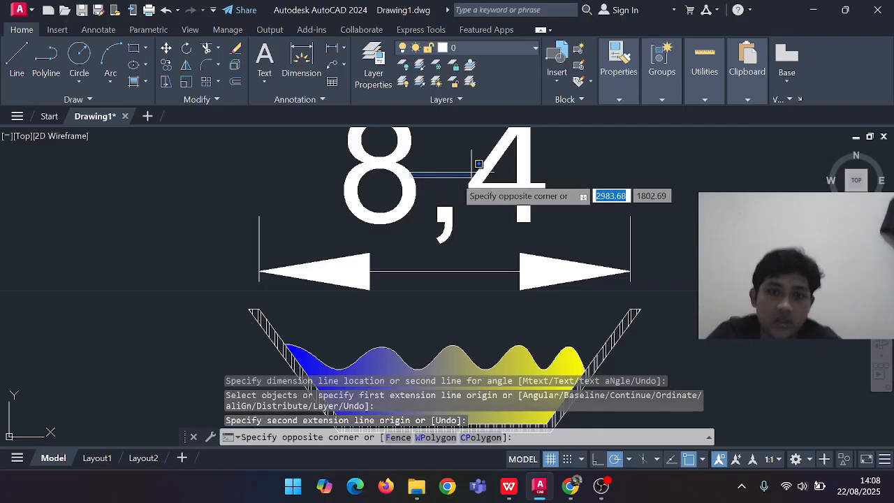
pyautogui.click(413, 173)
pyautogui.click(413, 173)
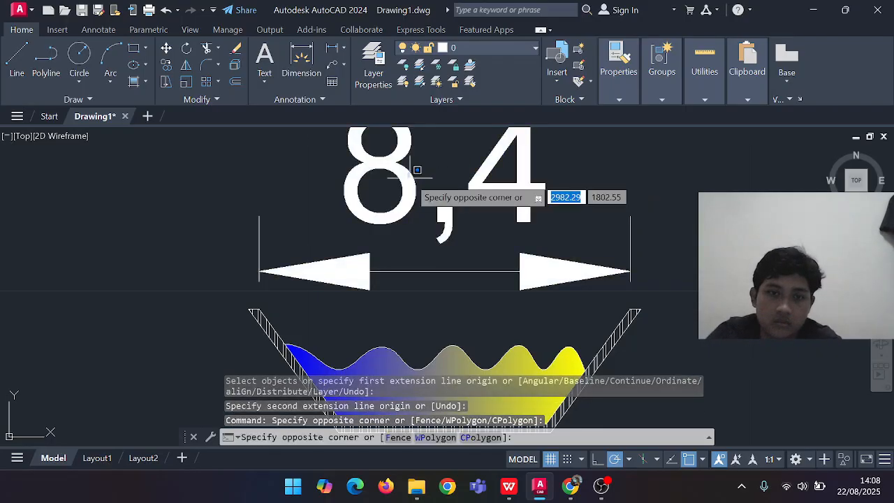
pyautogui.click(401, 176)
pyautogui.rightClick(401, 176)
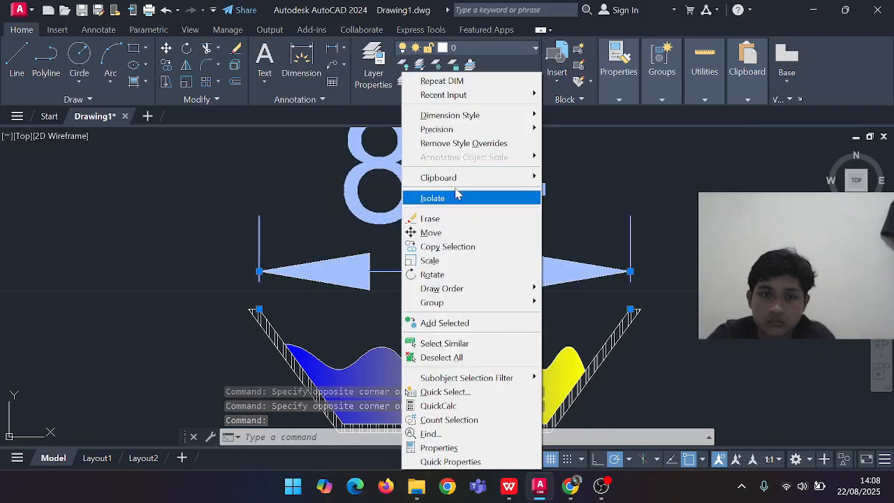
pyautogui.click(423, 448)
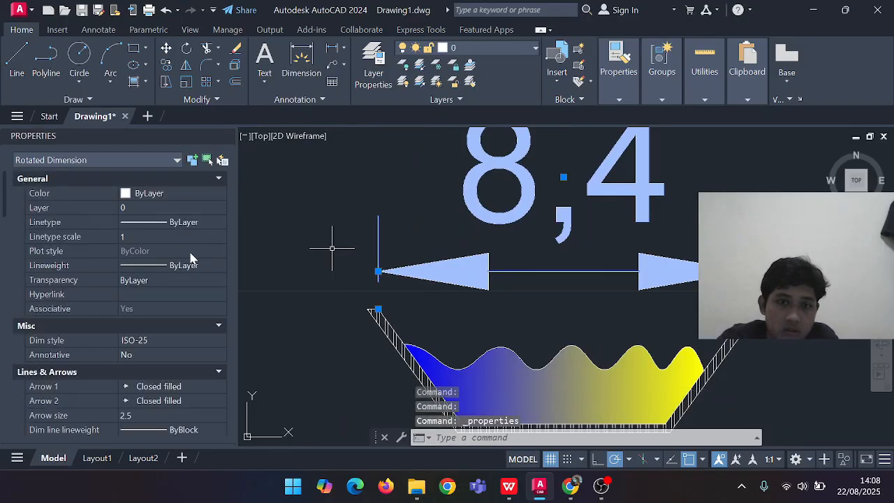
# Change both arrowheads of the top width dimension to Architectural tick
pyautogui.scroll(-2, 190, 255)
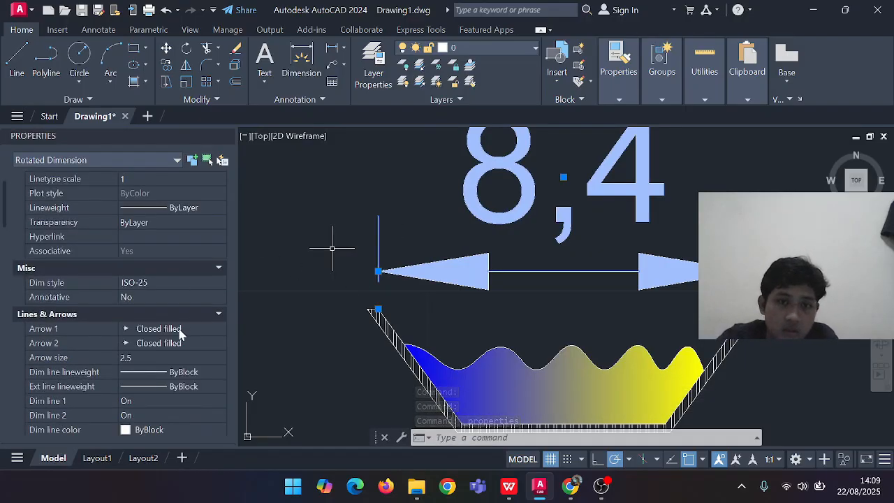
pyautogui.click(153, 333)
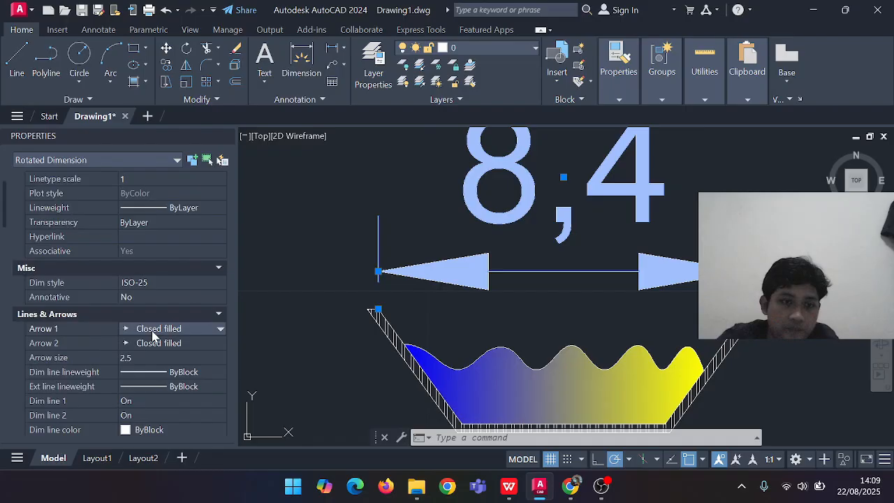
pyautogui.click(219, 332)
pyautogui.click(167, 384)
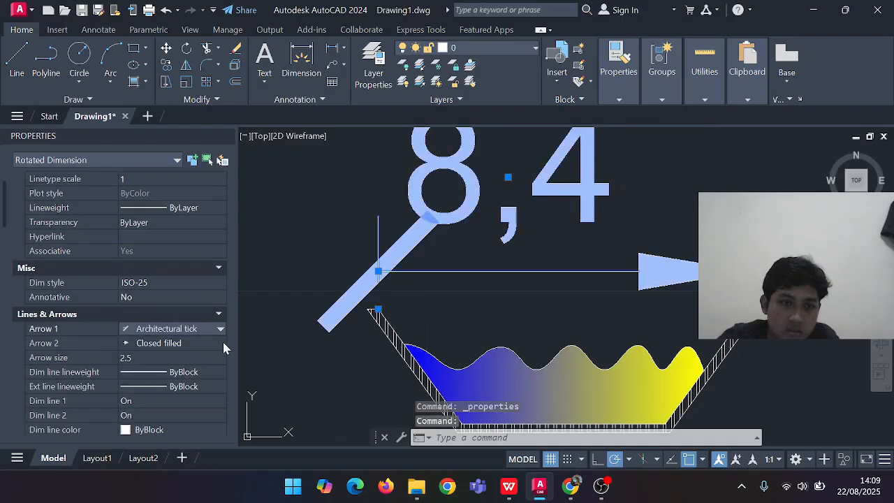
pyautogui.click(224, 344)
pyautogui.click(221, 343)
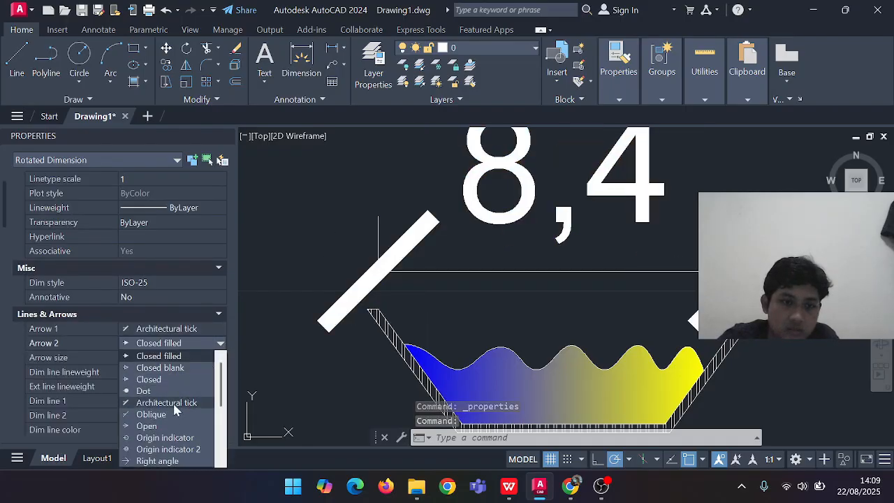
pyautogui.click(167, 397)
# Set the arrow size of the top width dimension to 0.1
pyautogui.scroll(-1, 177, 363)
pyautogui.scroll(1, 177, 364)
pyautogui.click(141, 343)
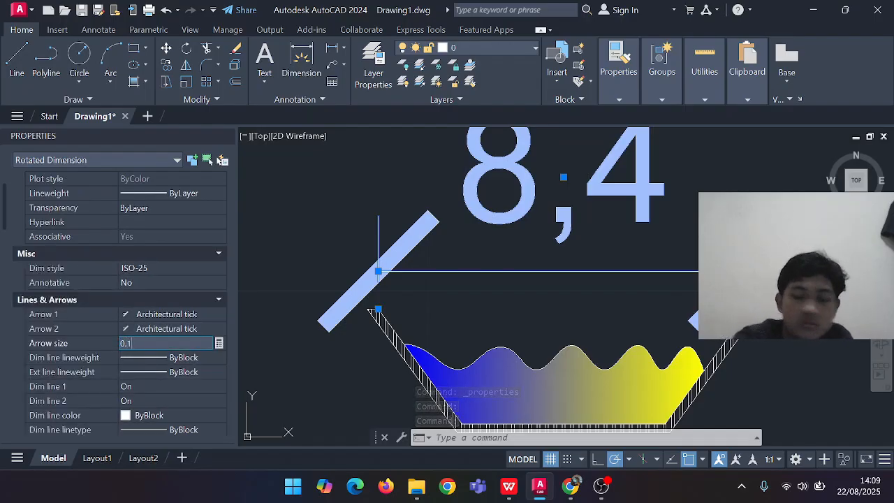
pyautogui.write('0.1')
pyautogui.press('Return')
# Set the dimension's extension line extension to 0.1 and its extension line offset to 0.05
pyautogui.scroll(-5, 143, 346)
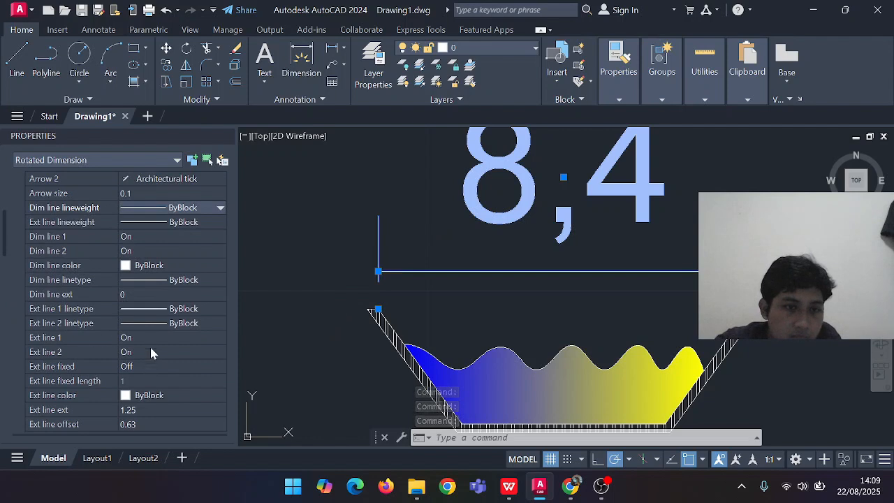
pyautogui.click(145, 410)
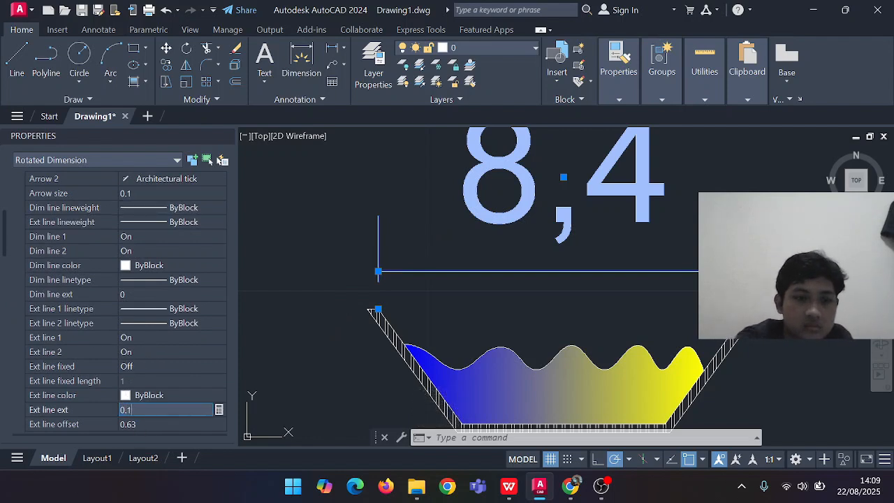
pyautogui.press('Return')
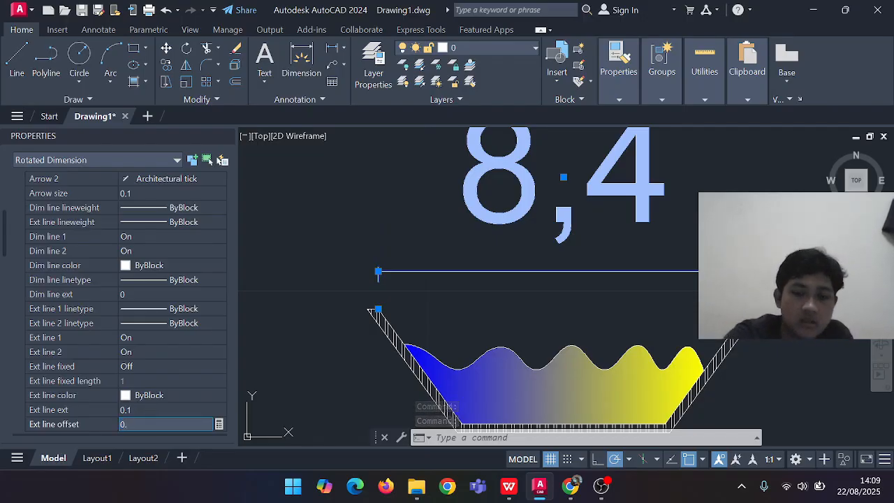
pyautogui.press('Return')
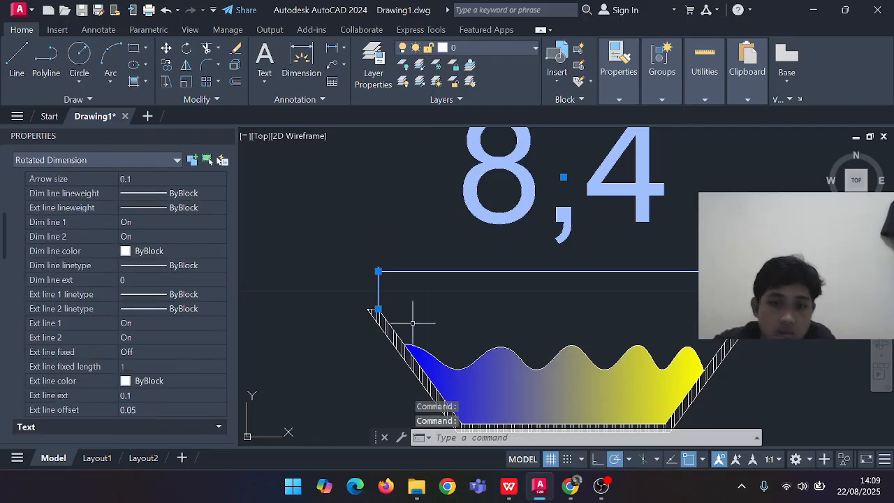
# Set the text height of the top width dimension to 0.3
pyautogui.scroll(-2, 158, 335)
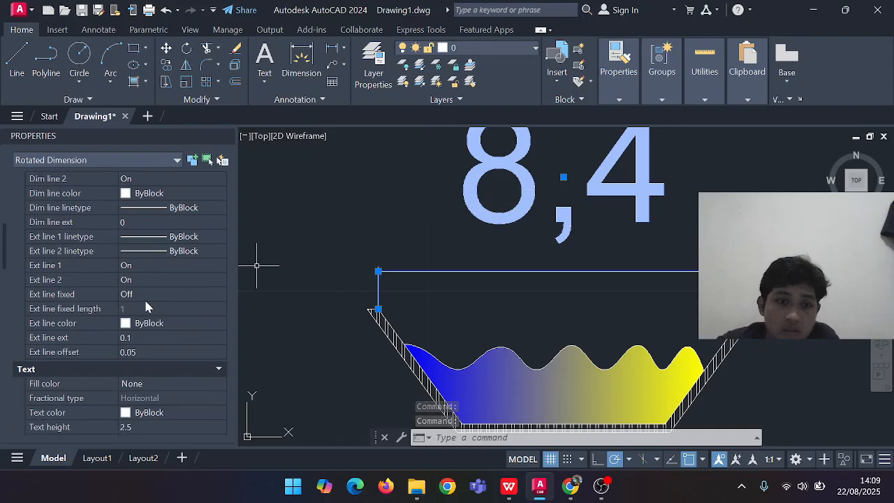
pyautogui.scroll(-2, 142, 326)
pyautogui.scroll(-2, 158, 345)
pyautogui.click(135, 326)
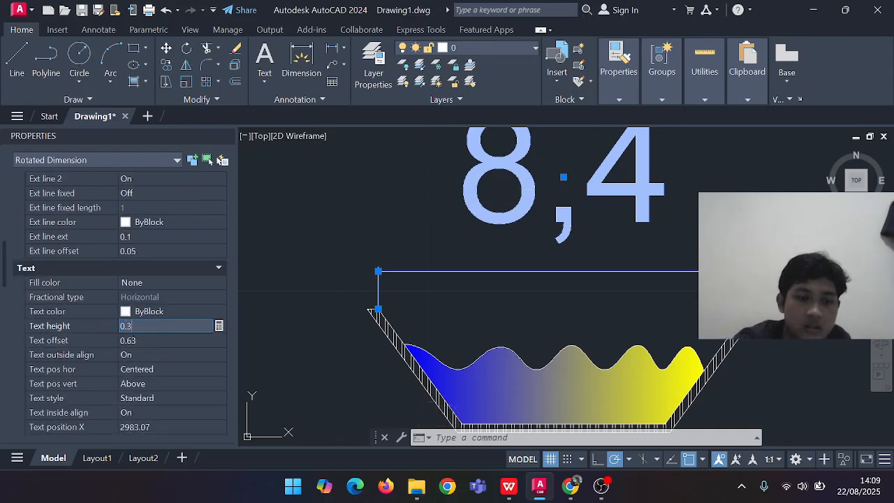
pyautogui.write('0.3')
pyautogui.press('Tab')
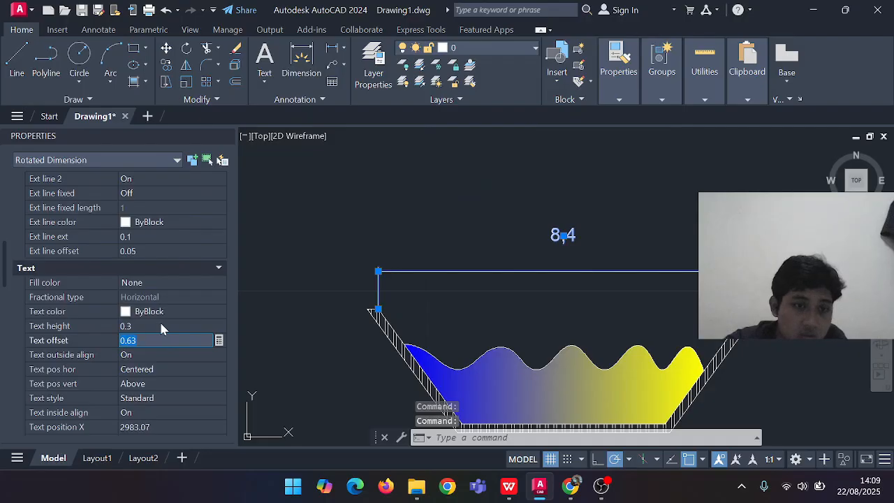
# Set the dimension's vertical text position to Centered so the text sits in the dimension line
pyautogui.scroll(-2, 159, 325)
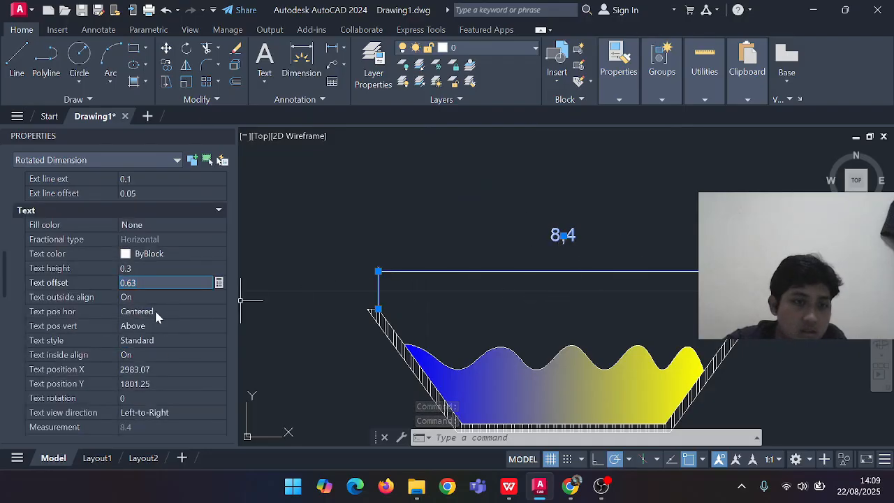
pyautogui.click(218, 314)
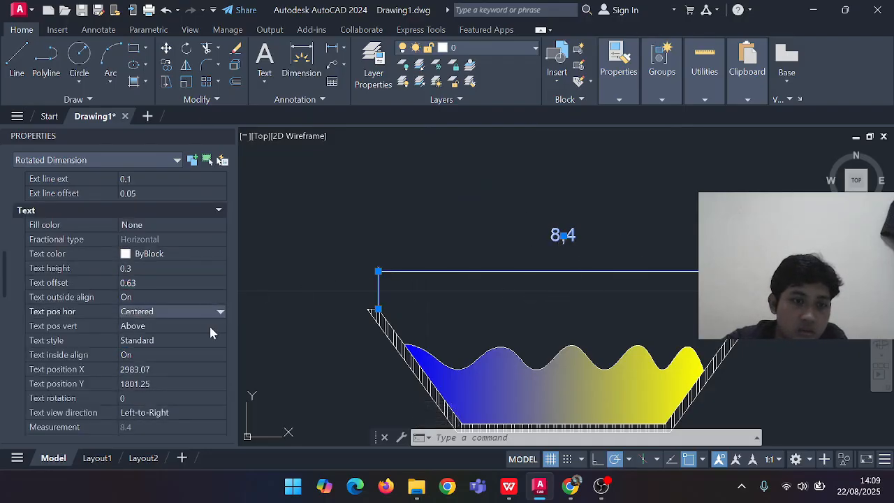
pyautogui.click(209, 327)
pyautogui.click(220, 326)
pyautogui.click(176, 336)
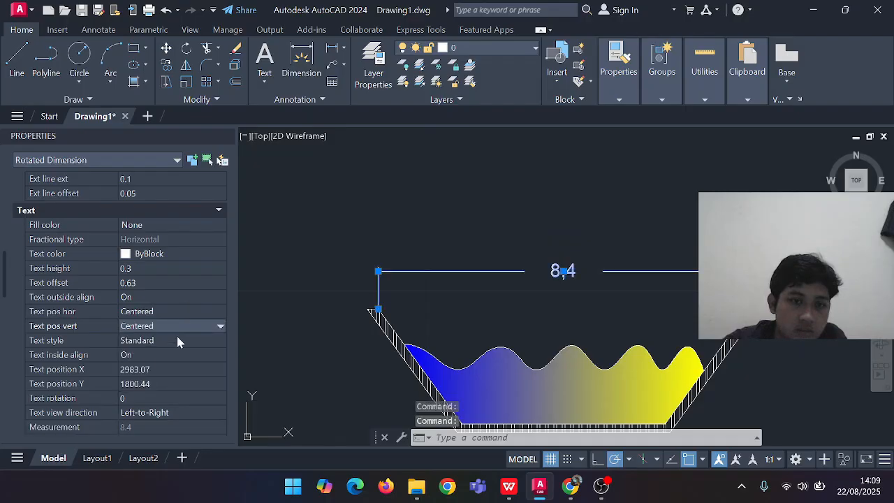
# Set the dimension's text offset to 0.1 and deselect the dimension
pyautogui.scroll(-1, 177, 340)
pyautogui.click(133, 267)
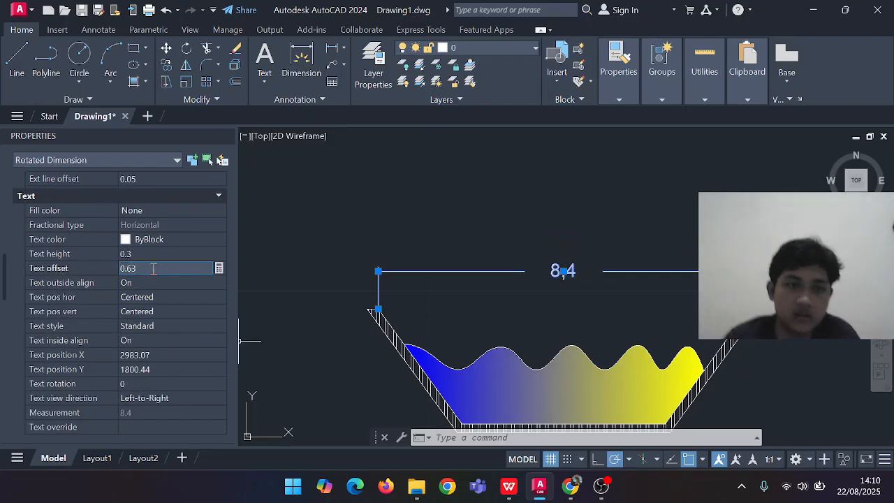
pyautogui.write('0')
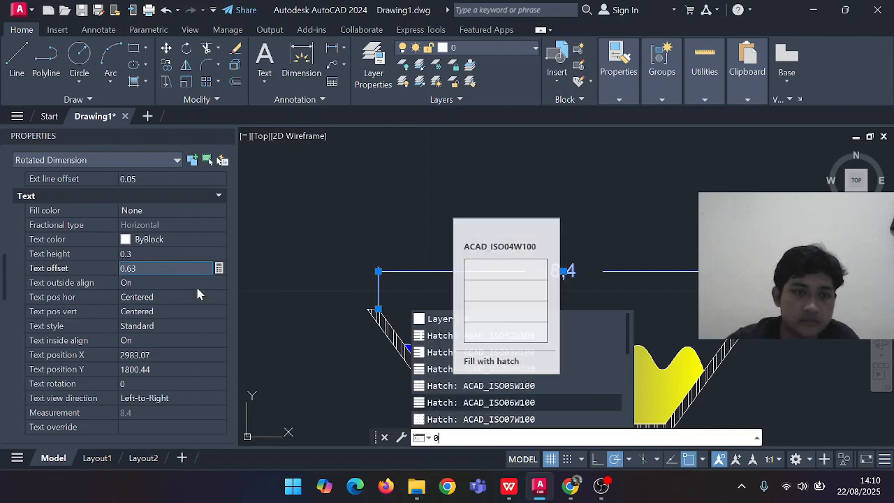
pyautogui.click(166, 268)
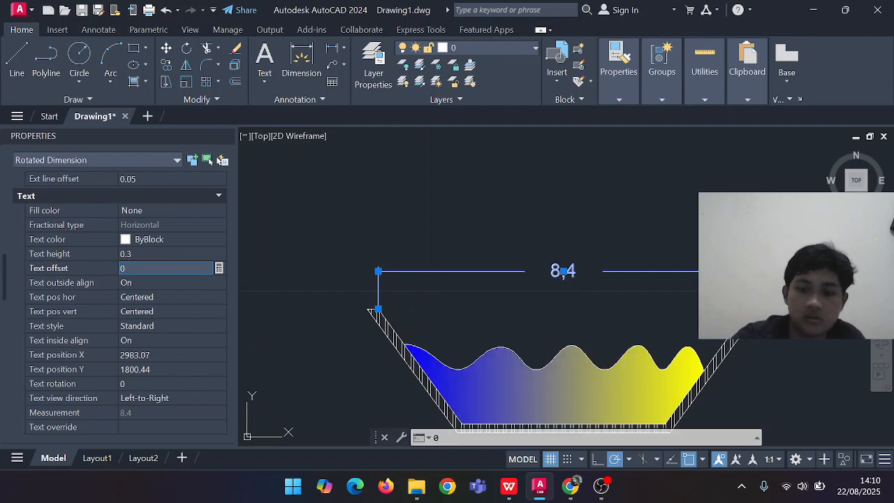
pyautogui.press('Tab')
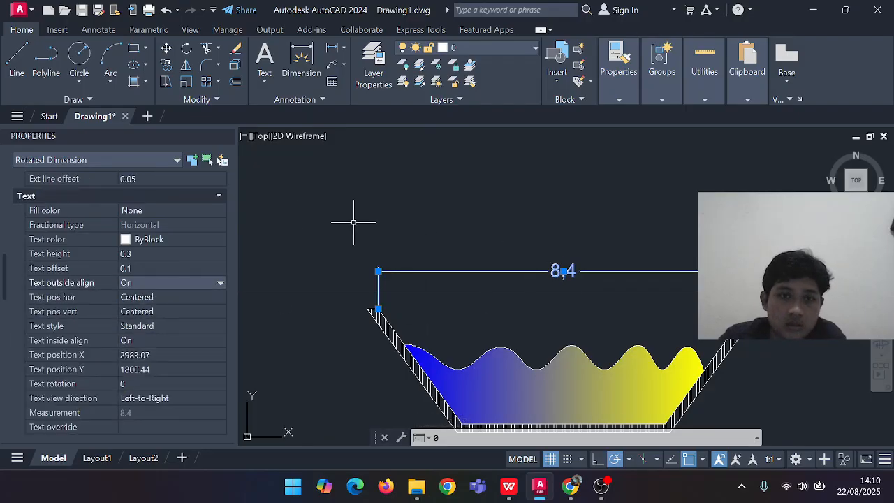
pyautogui.press('Escape')
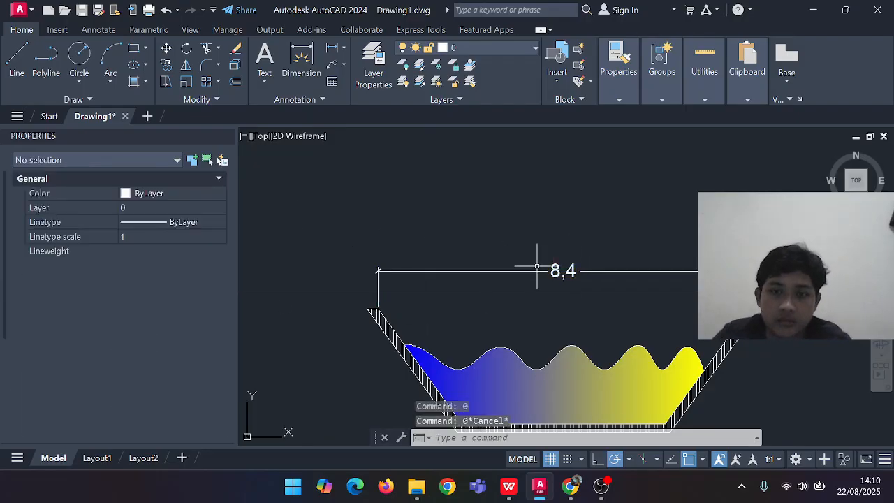
# Edit the top width dimension's text to read "8,4 cm"
pyautogui.doubleClick(556, 272)
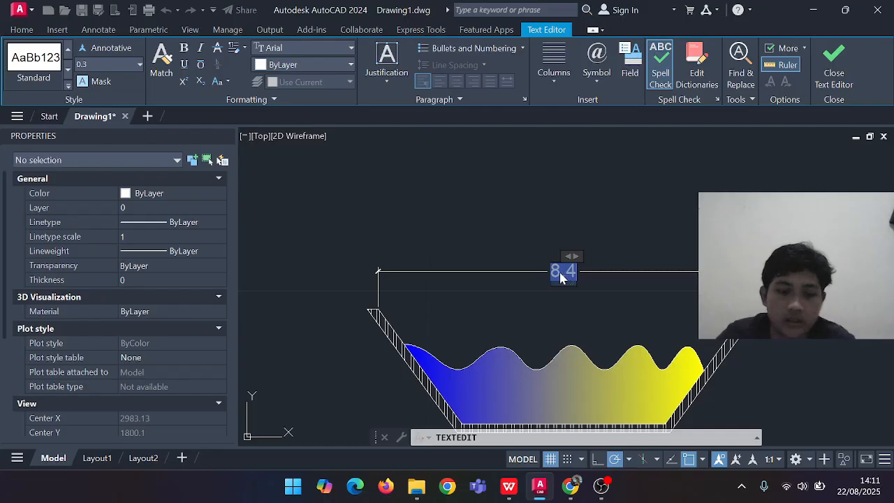
pyautogui.write('C')
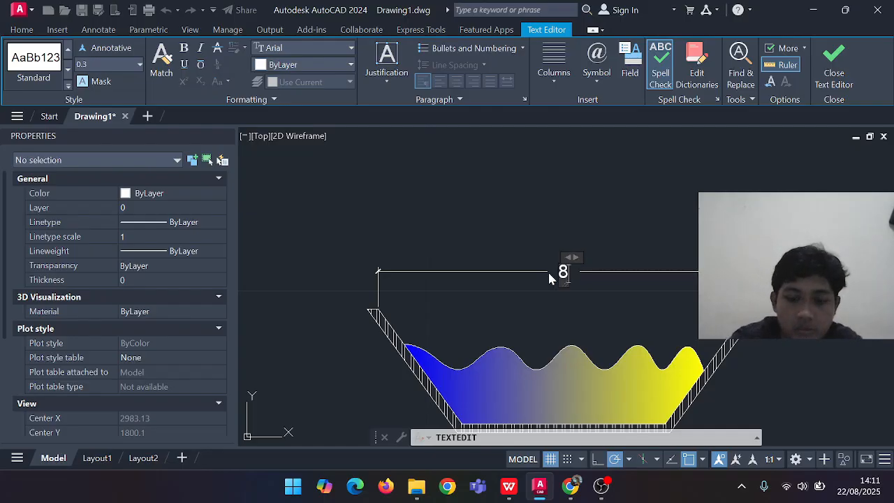
pyautogui.write('4 cm')
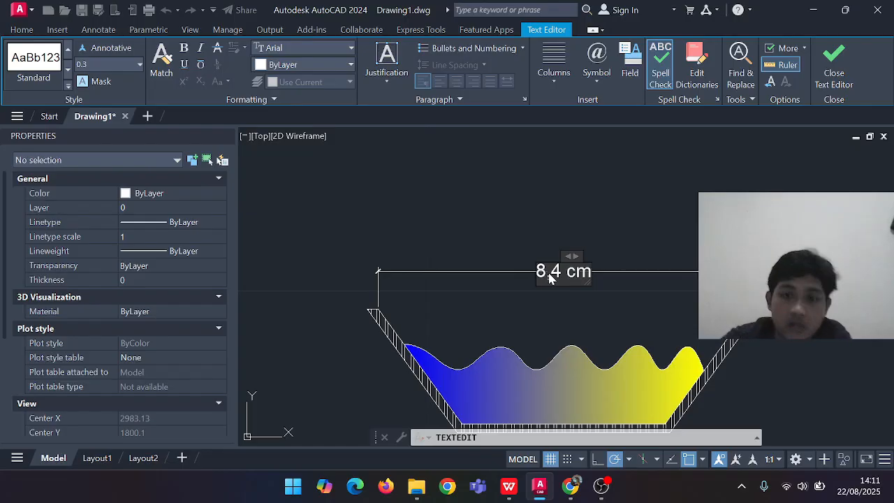
pyautogui.click(690, 278)
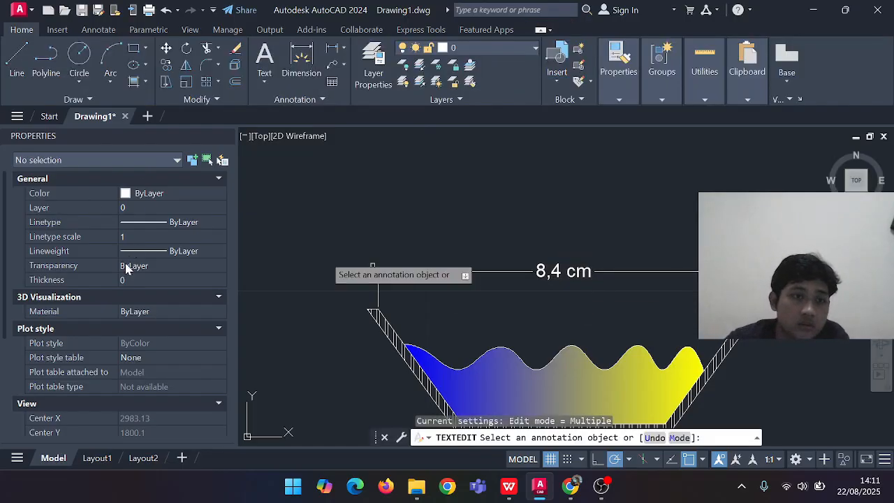
# Leave text editing and set the top width dimension's color to Red
pyautogui.press('Escape')
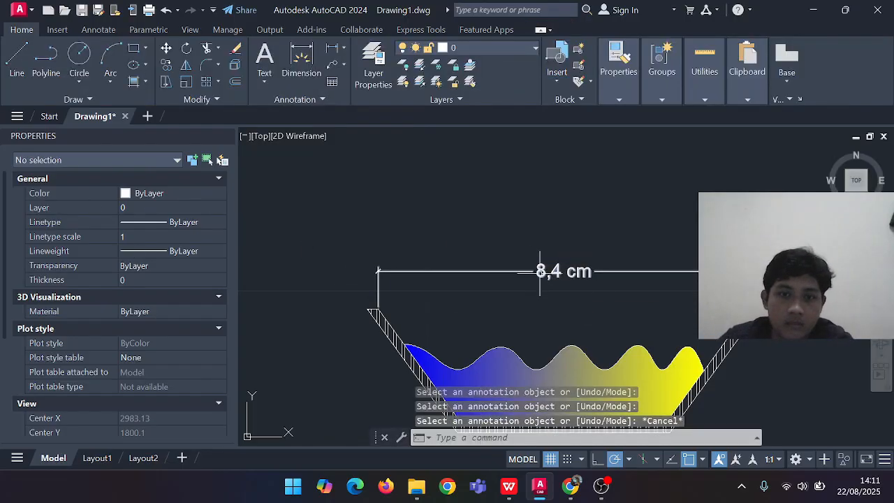
pyautogui.click(539, 272)
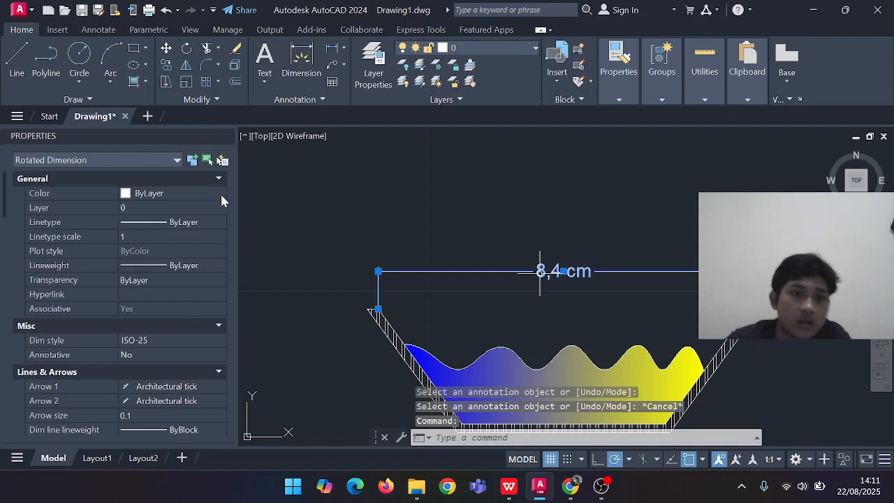
pyautogui.click(220, 195)
pyautogui.click(220, 193)
pyautogui.click(174, 230)
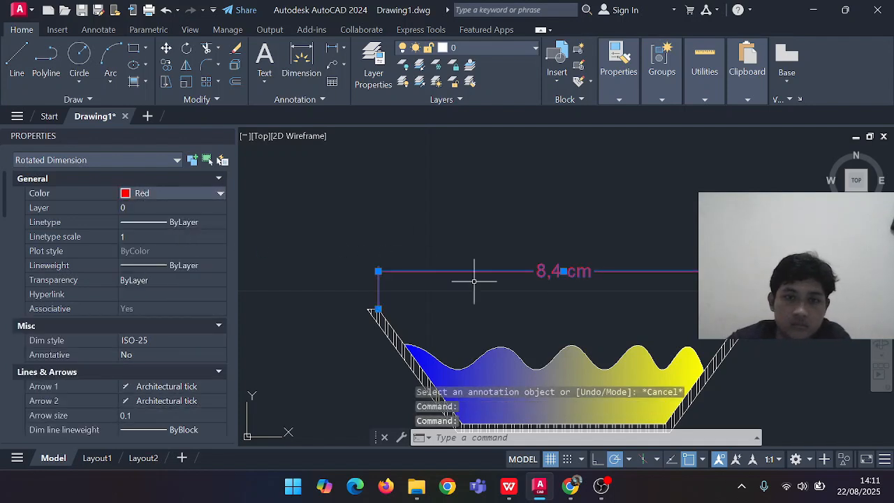
# Shift the top width dimension line down about 0.63, closer to the channel, and deselect it
pyautogui.click(561, 271)
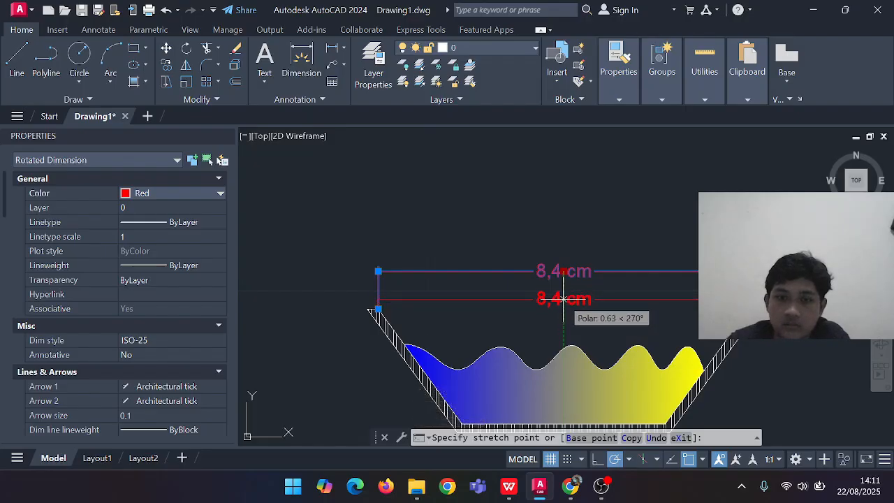
pyautogui.click(563, 298)
pyautogui.scroll(-2, 577, 257)
pyautogui.scroll(5, 566, 279)
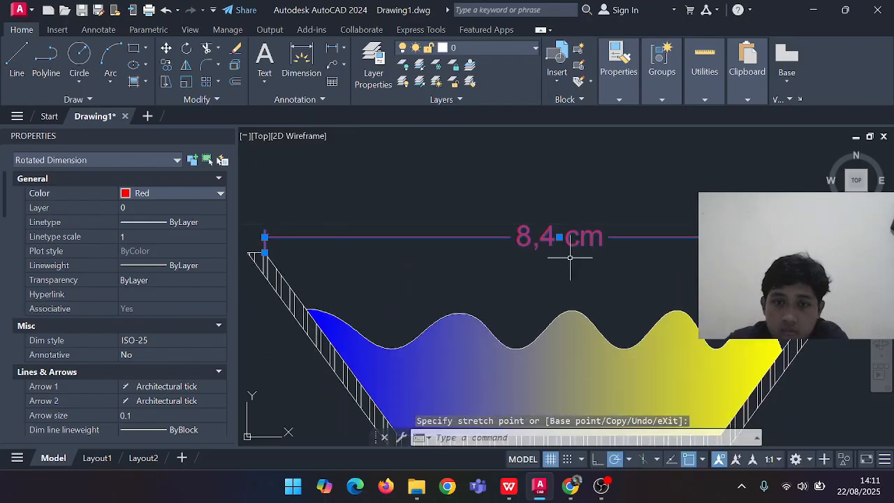
pyautogui.scroll(-2, 520, 248)
pyautogui.press('Escape')
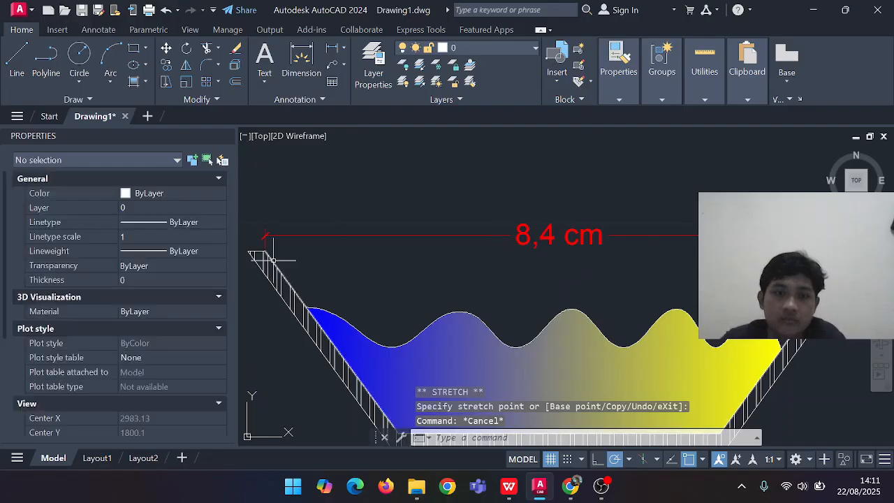
# Dimension the inner bottom width of the channel, placing the dimension line below the hatched base
pyautogui.moveTo(369, 262)
pyautogui.mouseDown(button='middle')
pyautogui.moveTo(369, 230)
pyautogui.moveTo(273, 164)
pyautogui.mouseUp(button='middle')
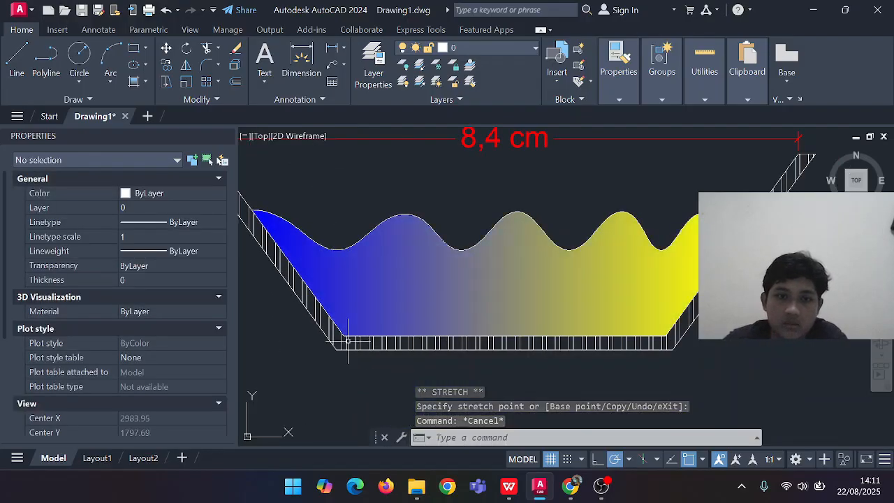
pyautogui.click(301, 61)
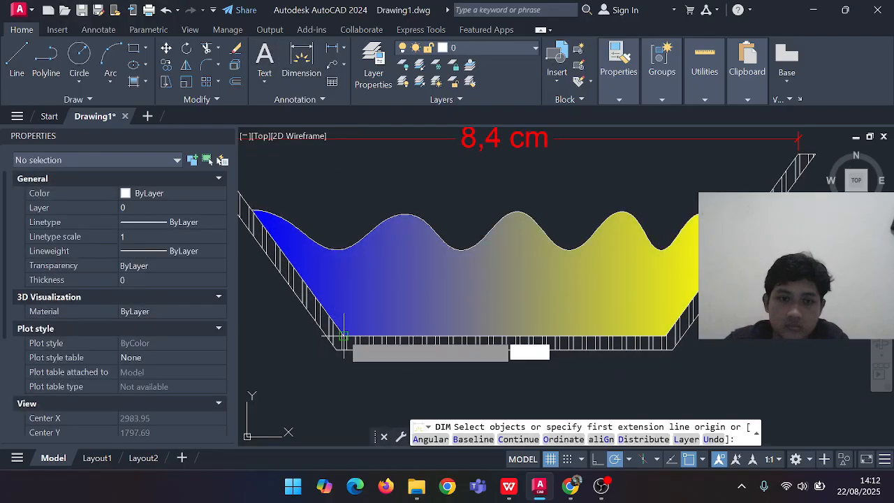
pyautogui.click(344, 337)
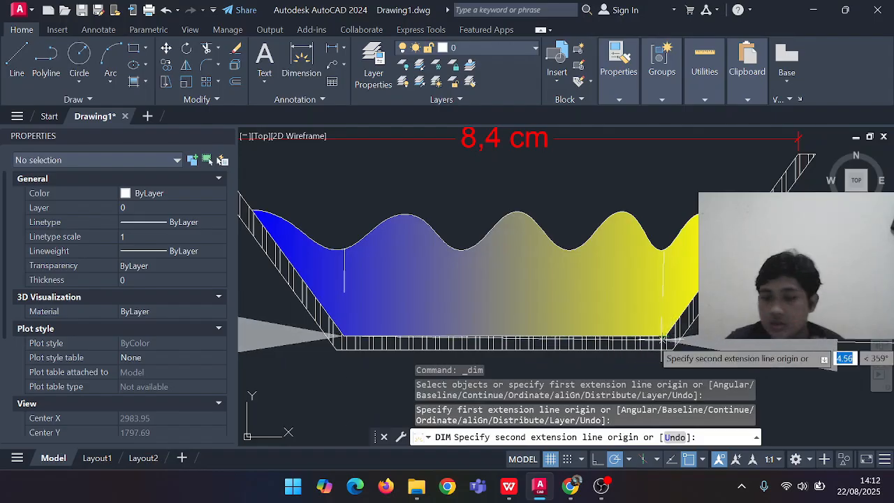
pyautogui.click(662, 338)
pyautogui.scroll(-4, 641, 370)
pyautogui.scroll(4, 621, 402)
pyautogui.click(566, 348)
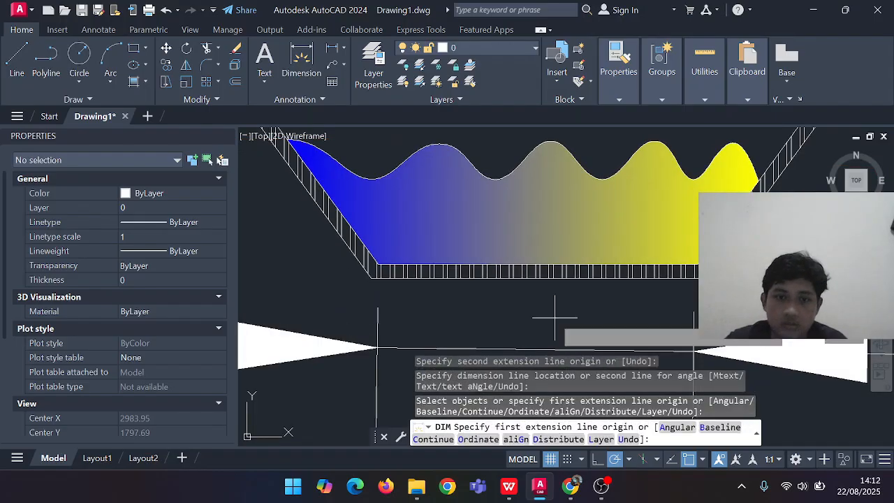
pyautogui.scroll(-4, 546, 314)
pyautogui.press('Return')
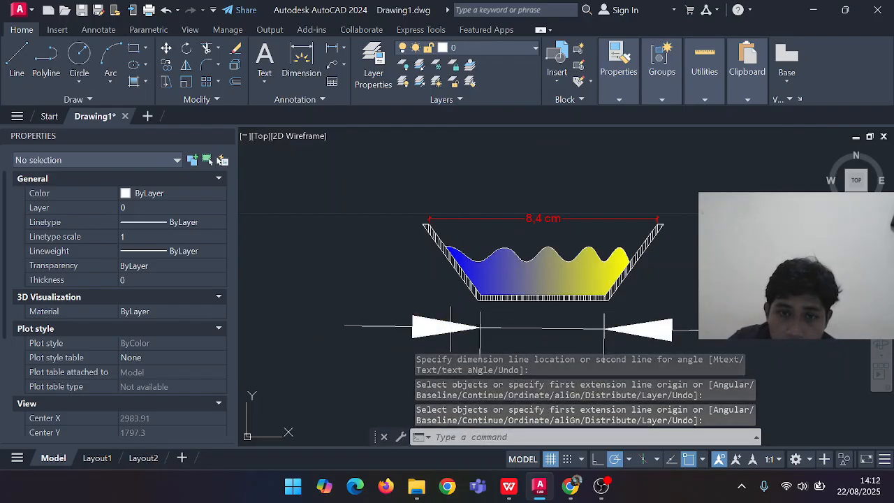
# Set both arrowheads of the bottom width dimension to Architectural tick
pyautogui.click(604, 326)
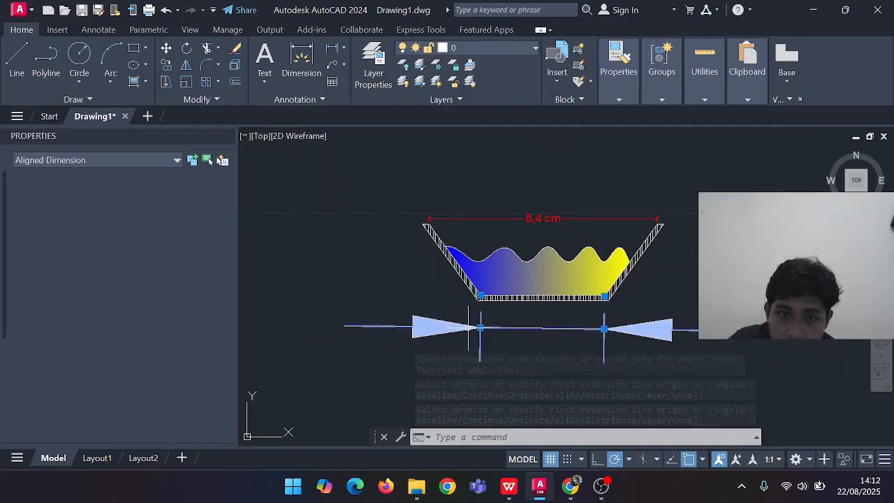
pyautogui.rightClick(460, 326)
pyautogui.click(502, 448)
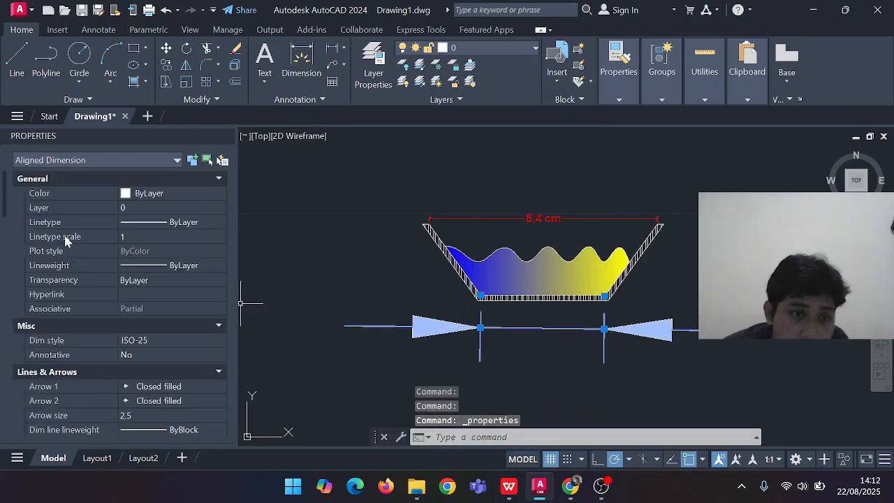
pyautogui.scroll(-1, 150, 264)
pyautogui.click(207, 342)
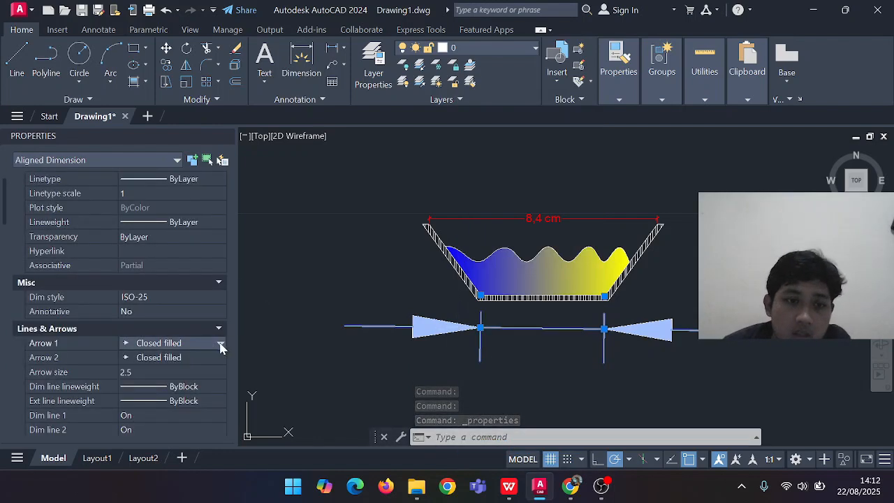
pyautogui.click(220, 343)
pyautogui.click(172, 402)
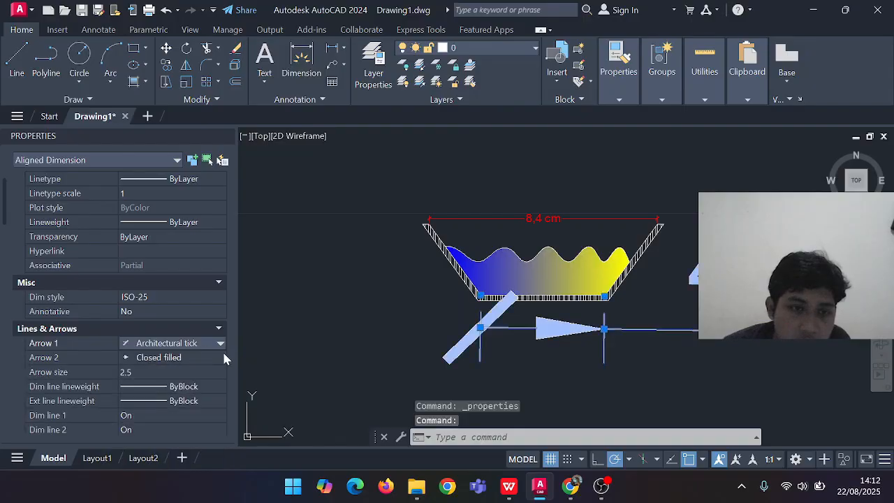
pyautogui.click(212, 357)
pyautogui.click(220, 357)
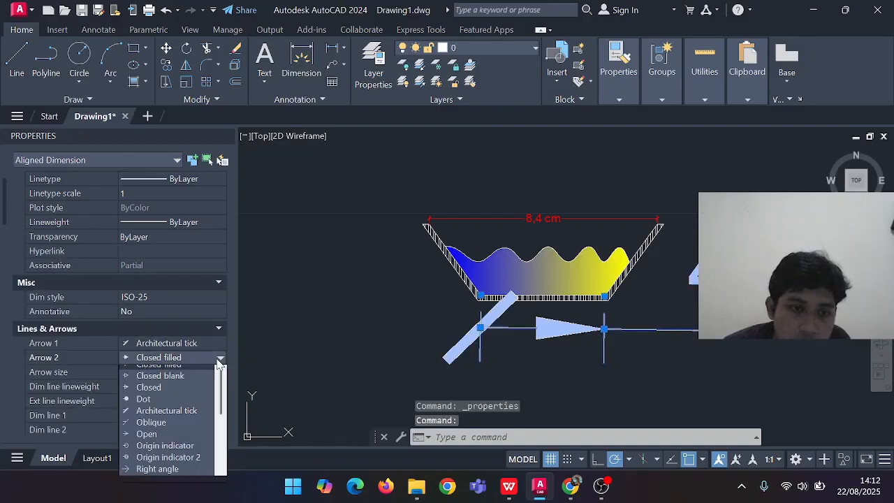
pyautogui.click(164, 415)
# Set the arrow size of the bottom width dimension to 0.1
pyautogui.scroll(-3, 140, 353)
pyautogui.click(132, 315)
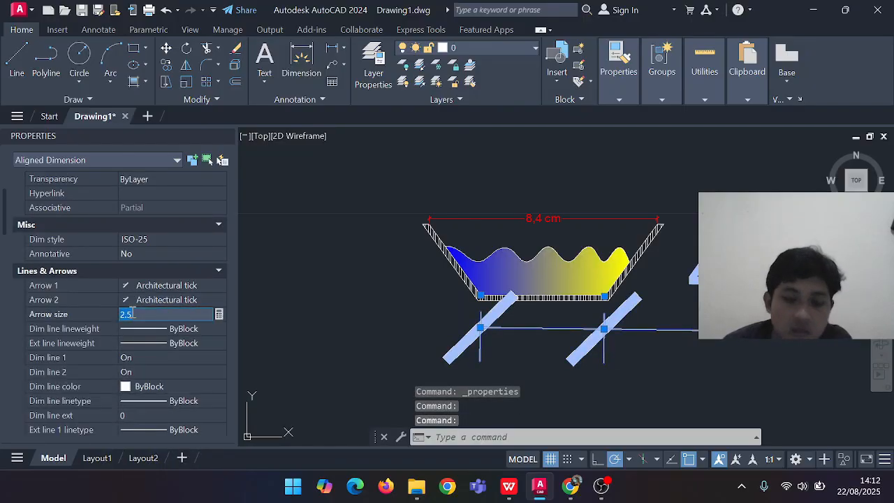
pyautogui.write('0.1')
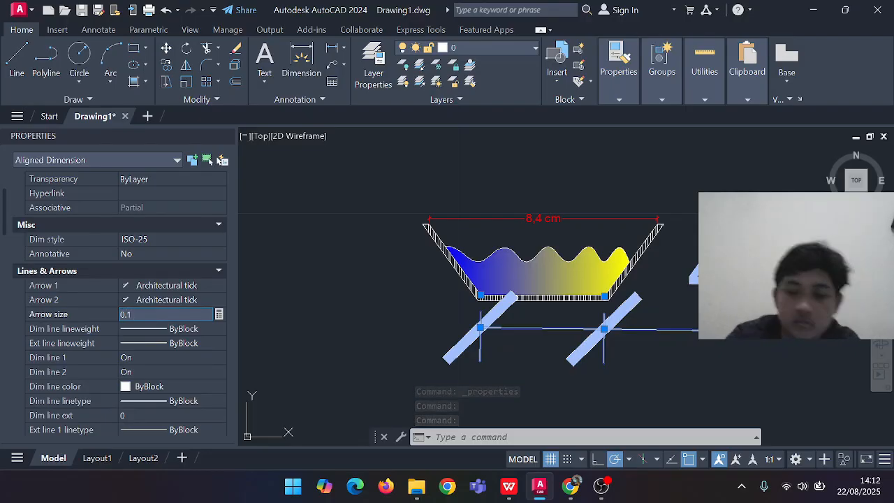
pyautogui.press('Return')
# Set the bottom width dimension's extension line extension to 0.1 and extension line offset to 0.05
pyautogui.scroll(-5, 164, 343)
pyautogui.click(149, 366)
pyautogui.write('0')
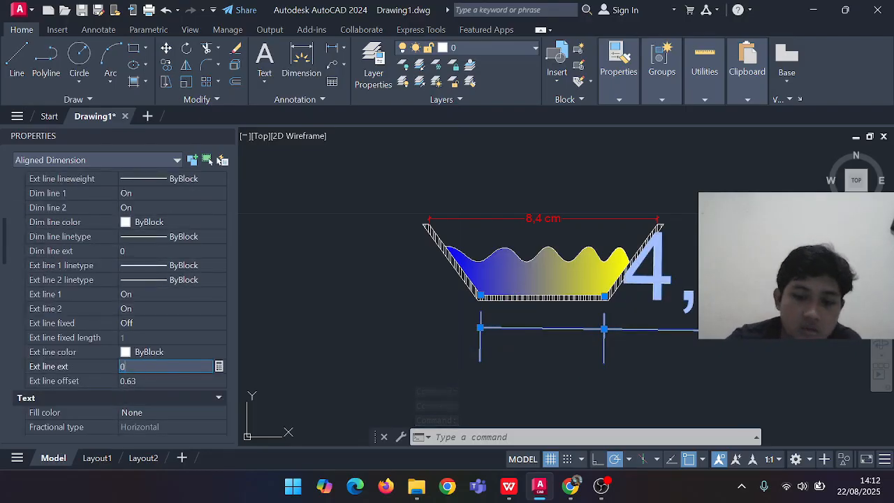
pyautogui.write('.1')
pyautogui.press('Tab')
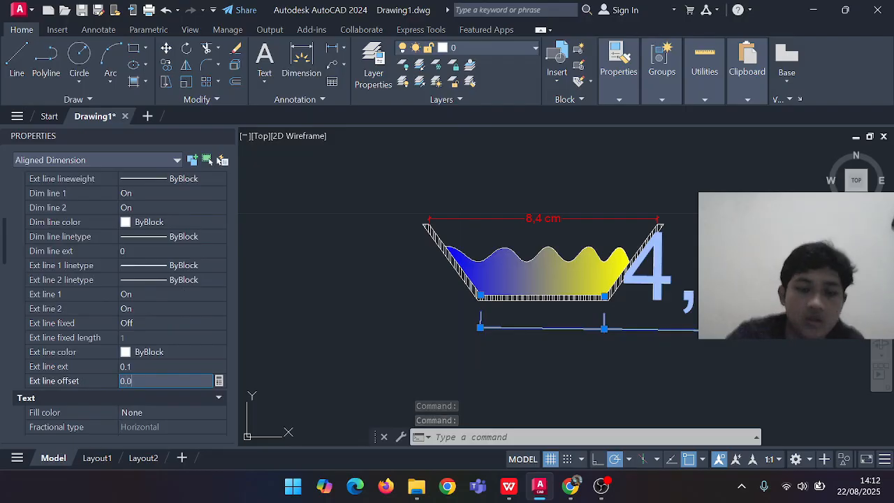
pyautogui.write('0.05')
pyautogui.press('Return')
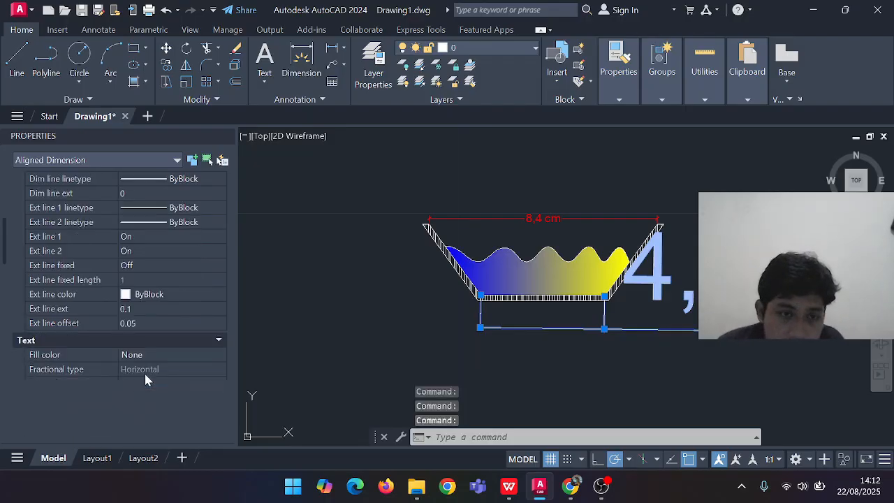
# Set the bottom width dimension's text height to 0.3 and text offset to 0.1
pyautogui.scroll(-3, 146, 377)
pyautogui.click(130, 341)
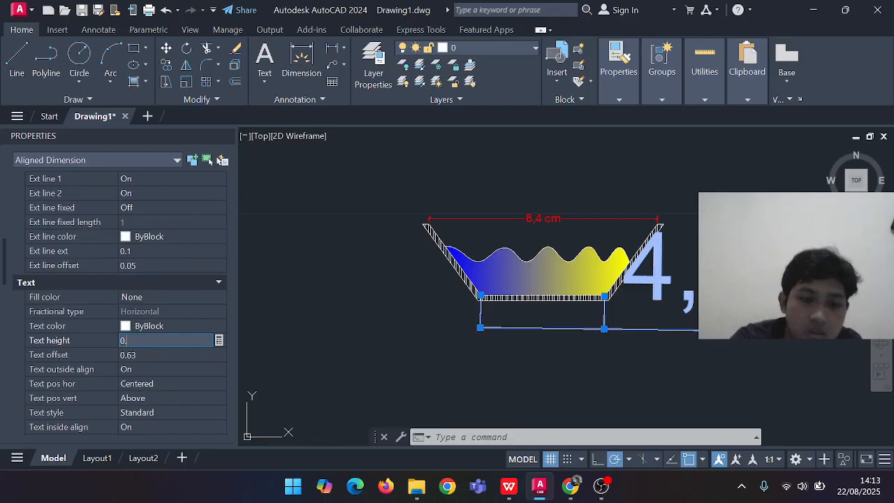
pyautogui.write('0.3')
pyautogui.press('Tab')
pyautogui.write('0')
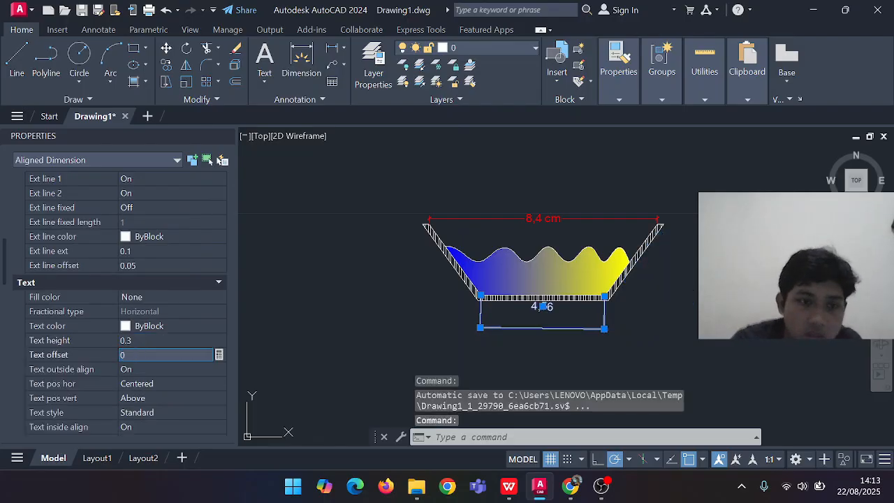
pyautogui.press('Tab')
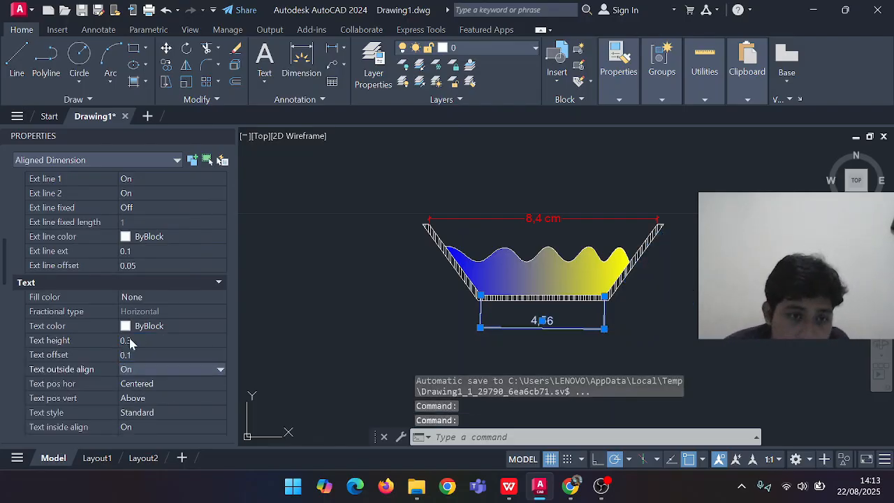
# Set the bottom width dimension's vertical text position to Centered
pyautogui.scroll(-2, 145, 345)
pyautogui.click(210, 324)
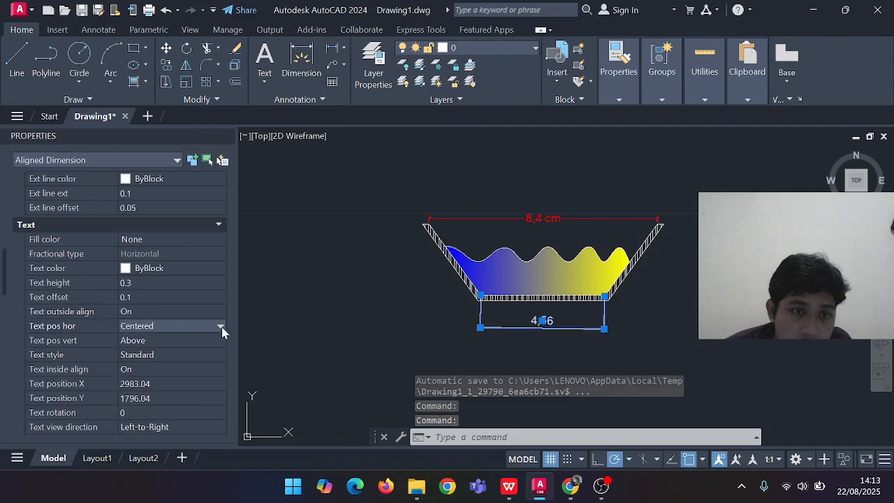
pyautogui.click(216, 326)
pyautogui.click(216, 337)
pyautogui.click(219, 343)
pyautogui.click(220, 341)
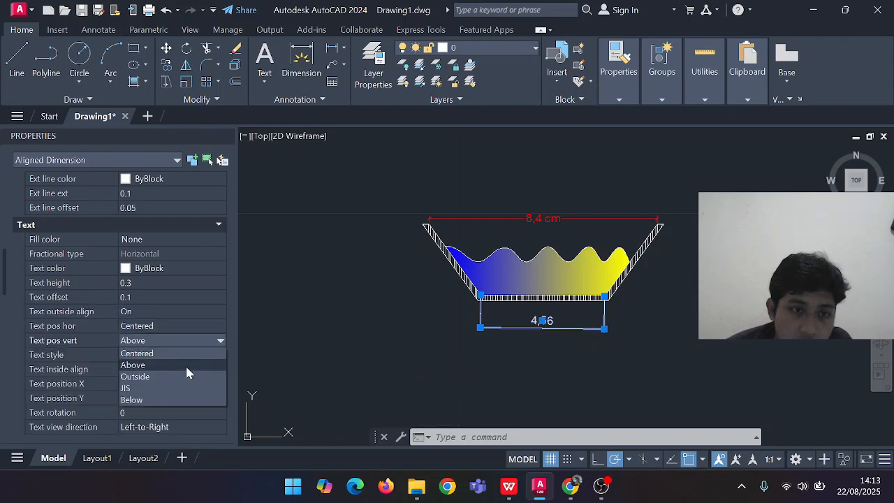
pyautogui.click(184, 353)
pyautogui.scroll(-2, 147, 367)
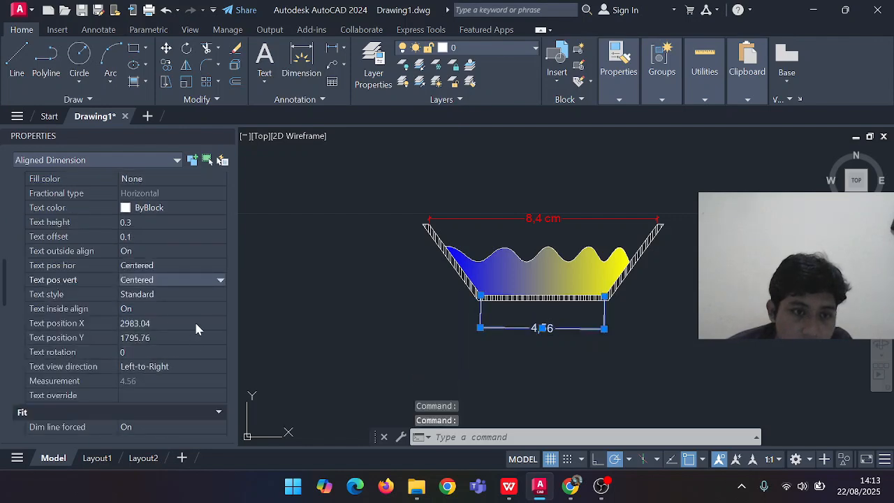
pyautogui.scroll(2, 165, 353)
pyautogui.scroll(-4, 166, 353)
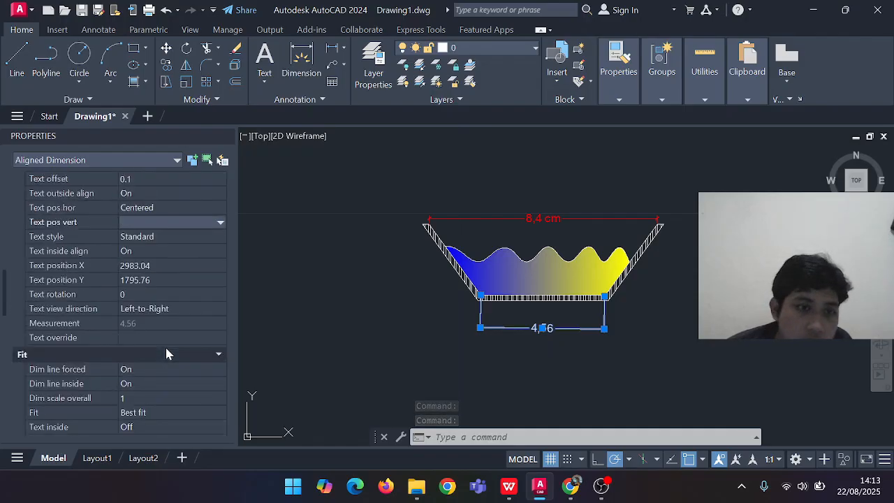
pyautogui.scroll(2, 166, 353)
# Edit the bottom width dimension's text to read "4,56 cm" and leave text editing
pyautogui.scroll(6, 531, 335)
pyautogui.click(557, 269)
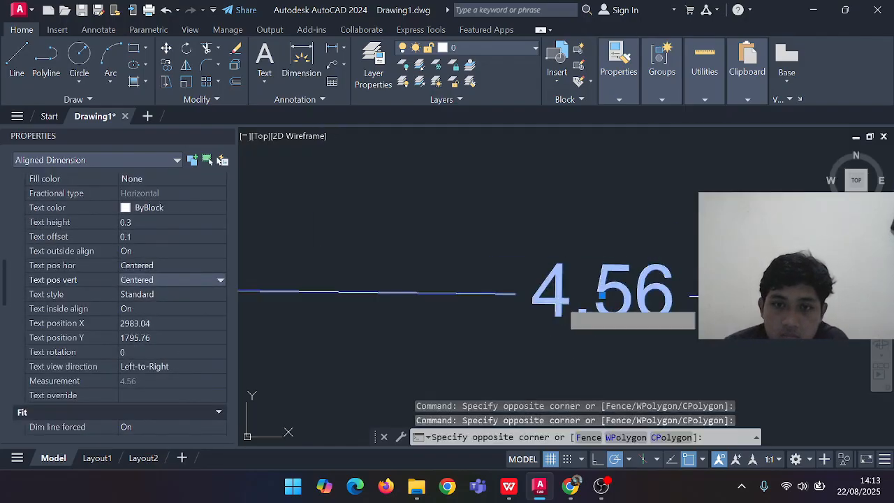
pyautogui.doubleClick(633, 305)
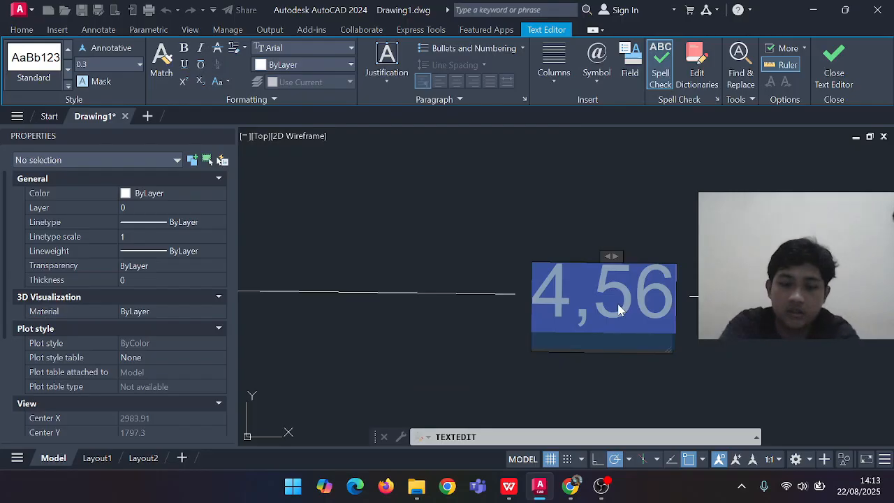
pyautogui.write('4,56 cm')
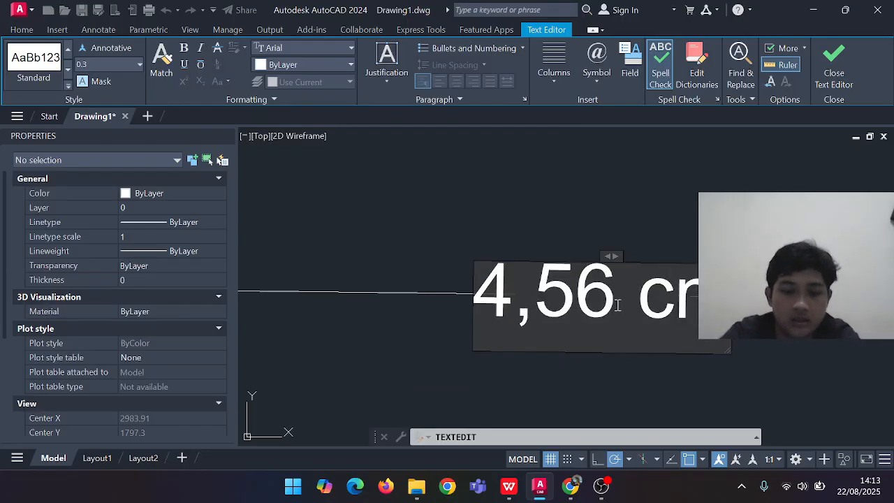
pyautogui.click(589, 240)
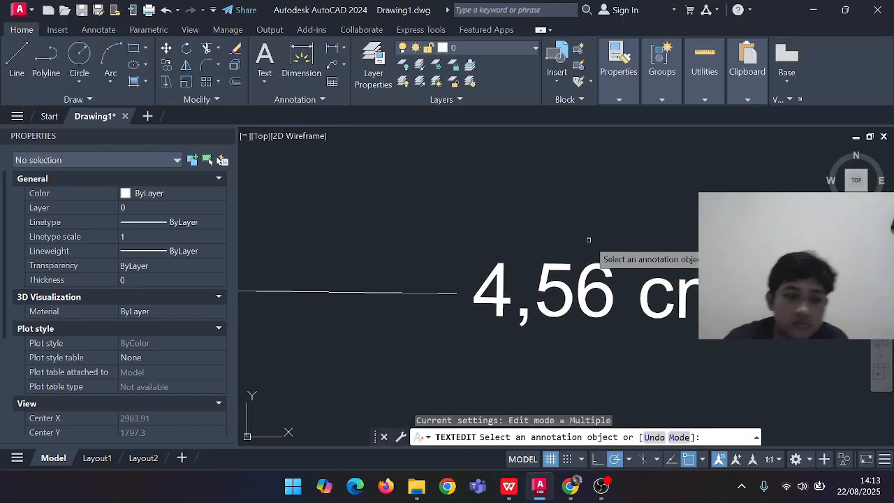
pyautogui.press('Escape')
pyautogui.scroll(-4, 559, 244)
pyautogui.scroll(4, 435, 280)
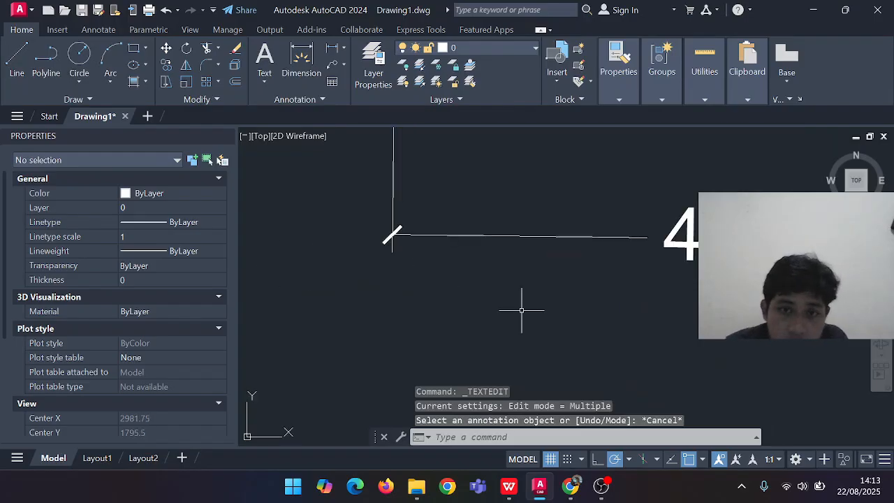
# Set the bottom width dimension's color to Red
pyautogui.moveTo(531, 306); pyautogui.dragTo(455, 349, button='middle')
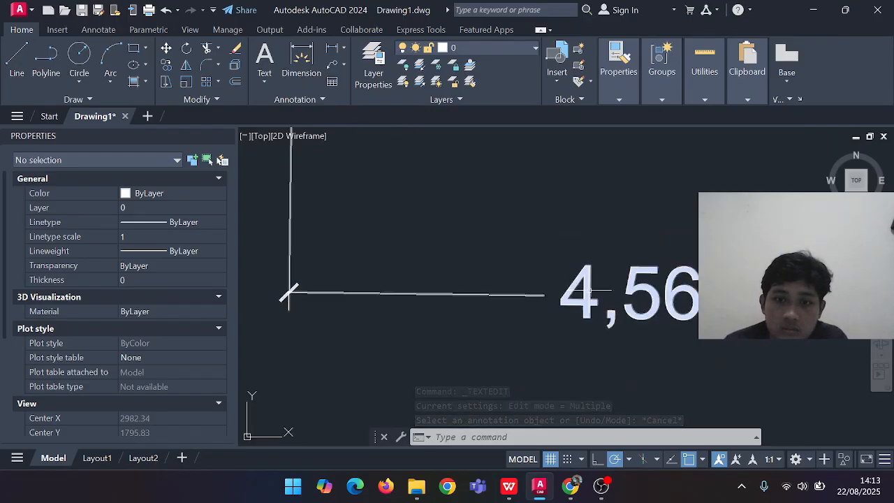
pyautogui.click(591, 289)
pyautogui.rightClick(592, 289)
pyautogui.click(595, 427)
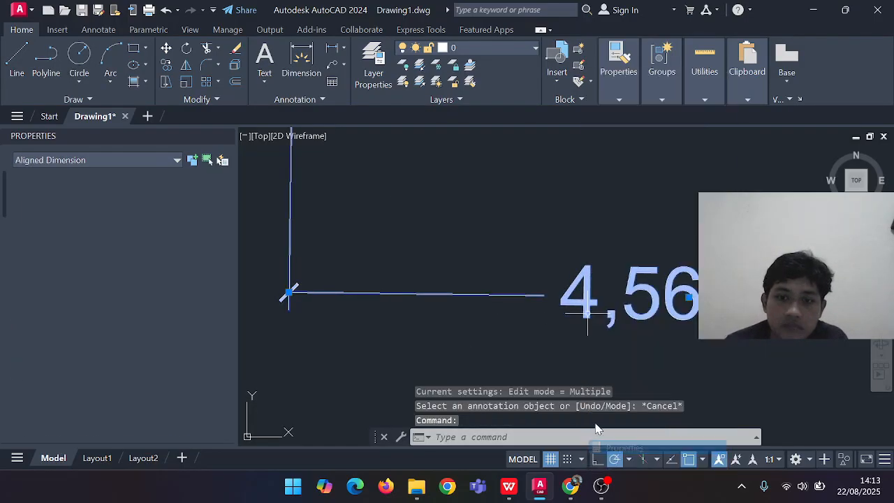
pyautogui.click(179, 194)
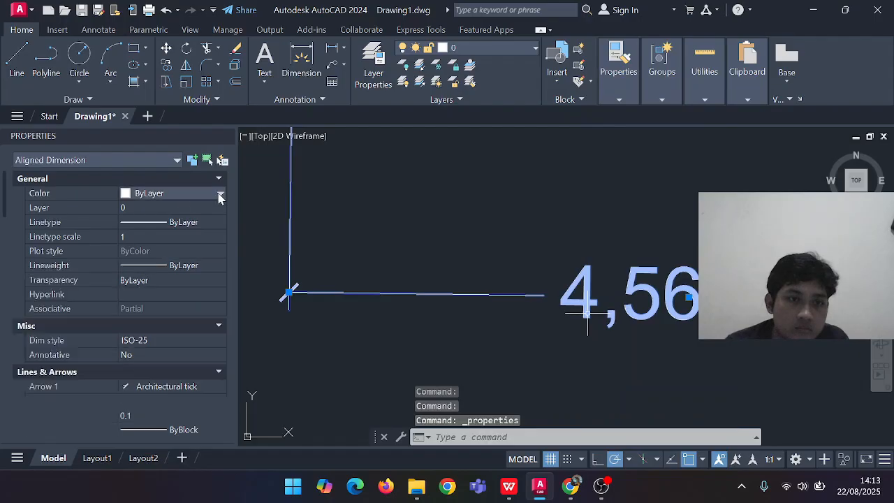
pyautogui.click(220, 193)
pyautogui.click(171, 230)
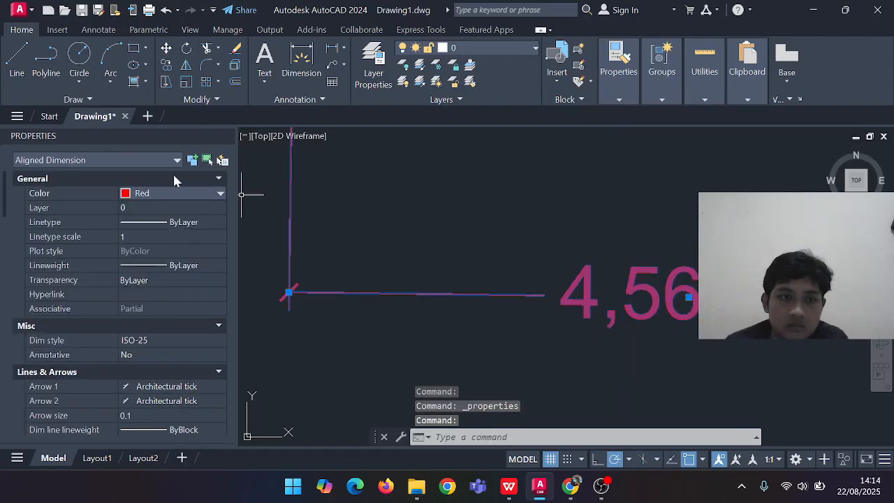
pyautogui.press('Escape')
pyautogui.scroll(-5, 391, 213)
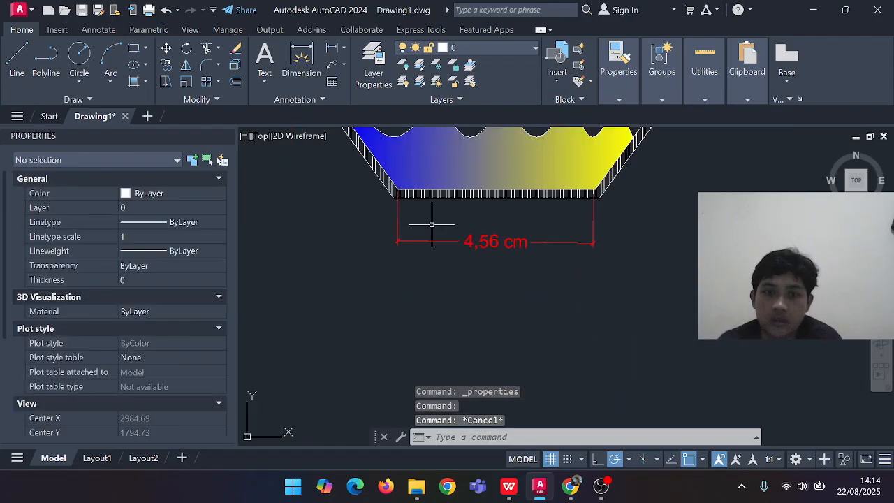
# Add a vertical depth dimension from the channel bottom's right inner corner up to the level of the top edge
pyautogui.scroll(3, 513, 258)
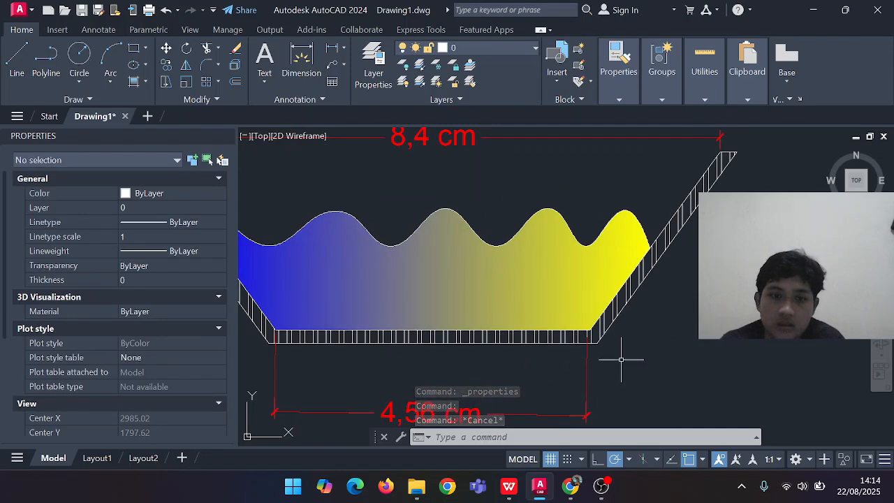
pyautogui.scroll(2, 567, 265)
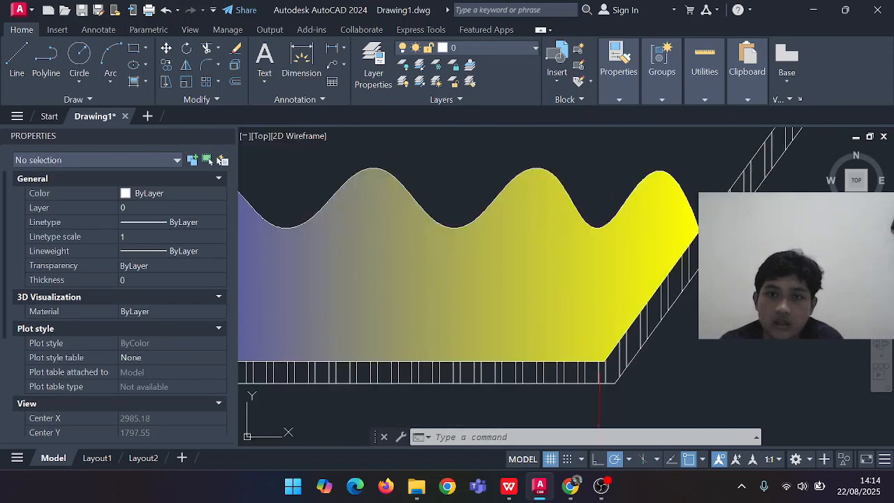
pyautogui.scroll(-2, 608, 346)
pyautogui.click(301, 66)
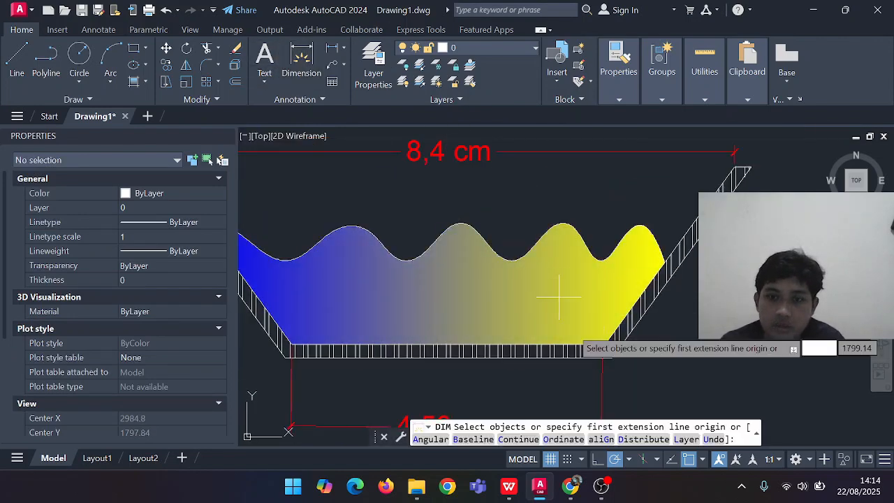
pyautogui.click(605, 346)
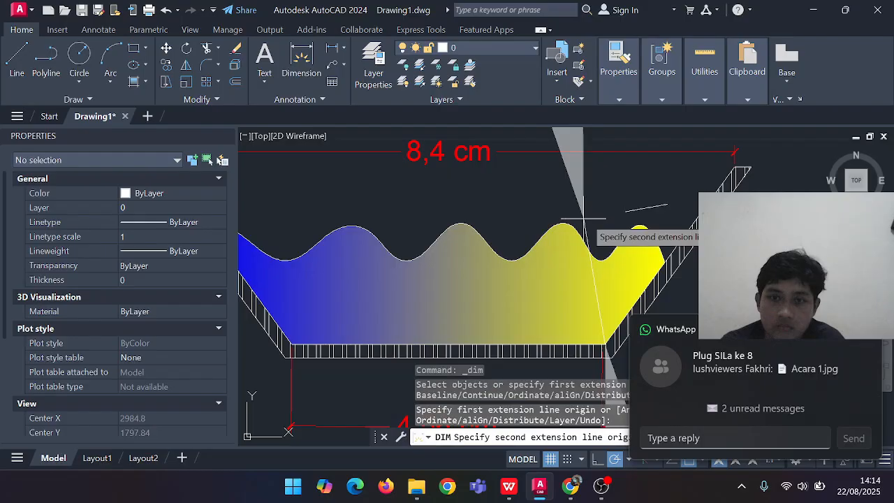
pyautogui.click(605, 155)
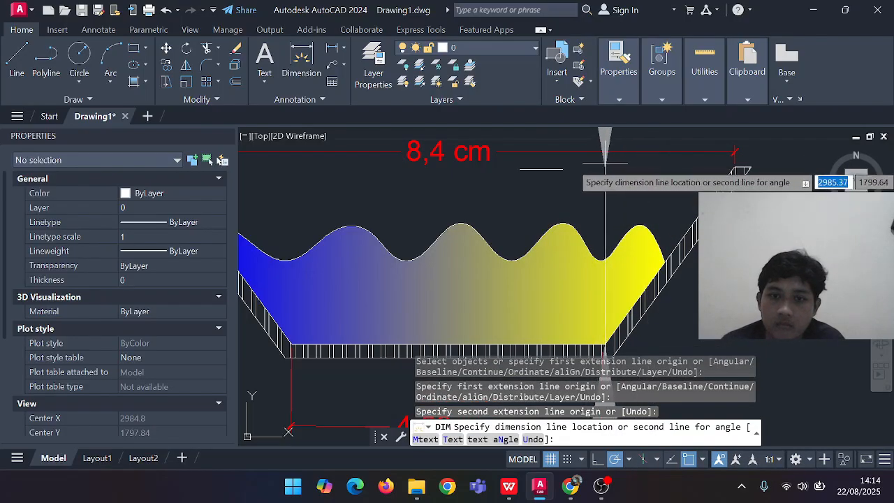
pyautogui.click(606, 167)
pyautogui.press('Return')
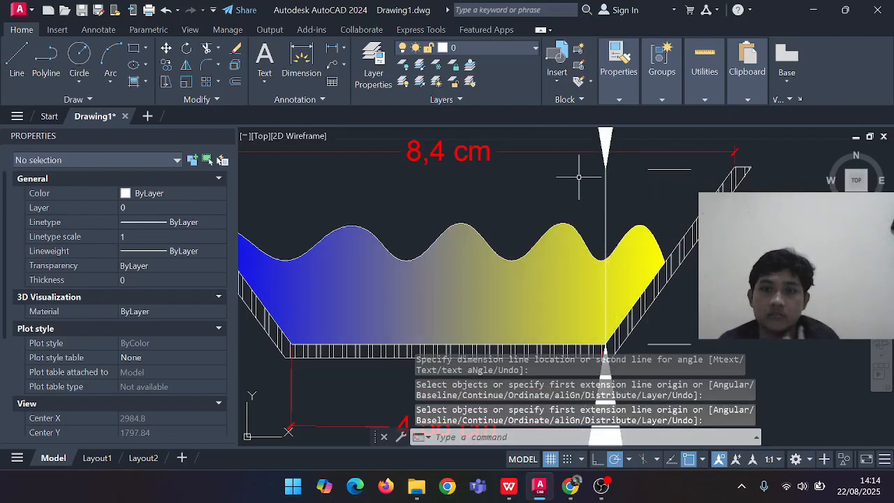
# Set both arrowheads of the vertical depth dimension to Architectural tick
pyautogui.click(605, 148)
pyautogui.rightClick(599, 151)
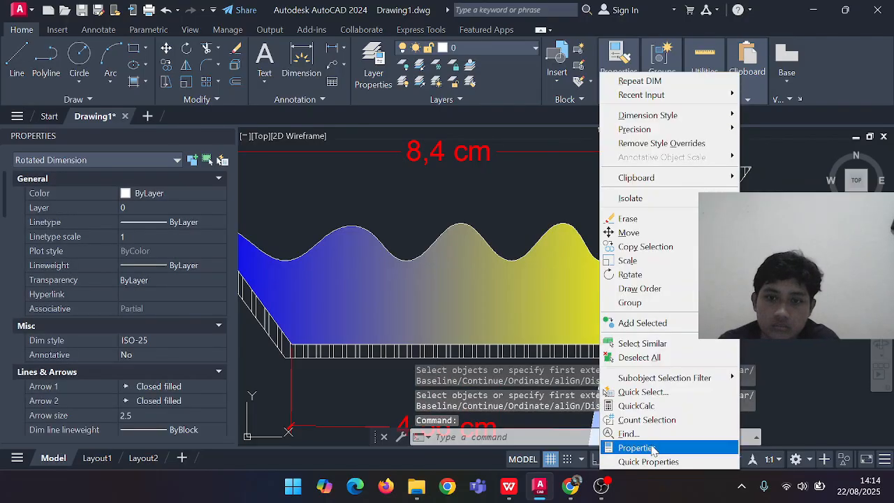
pyautogui.click(652, 448)
pyautogui.scroll(-5, 551, 255)
pyautogui.scroll(-1, 193, 290)
pyautogui.click(222, 343)
pyautogui.click(171, 391)
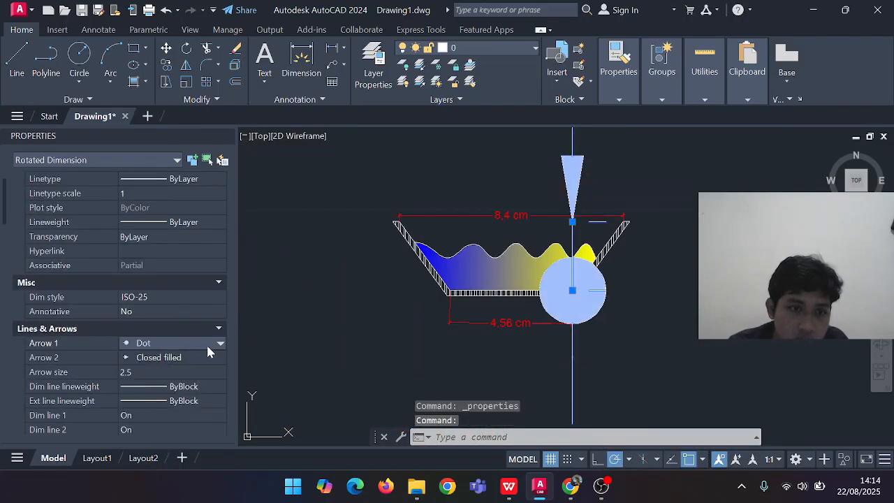
pyautogui.click(218, 344)
pyautogui.click(175, 403)
pyautogui.click(220, 358)
pyautogui.click(183, 417)
# Set the depth dimension's arrow size to 0.1
pyautogui.scroll(-2, 143, 320)
pyautogui.click(133, 315)
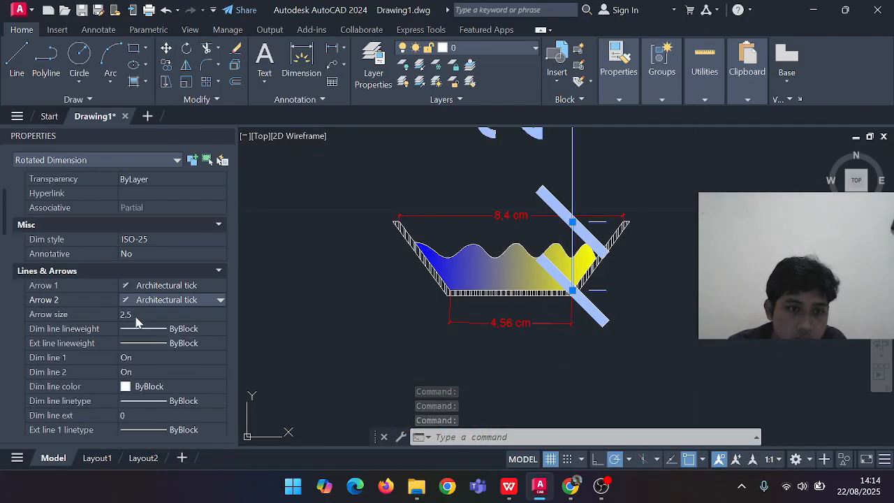
pyautogui.write('0.1')
pyautogui.press('Return')
# Set the depth dimension's extension line extension to 0.1 and extension line offset to 0.05
pyautogui.scroll(-2, 168, 342)
pyautogui.scroll(-2, 166, 350)
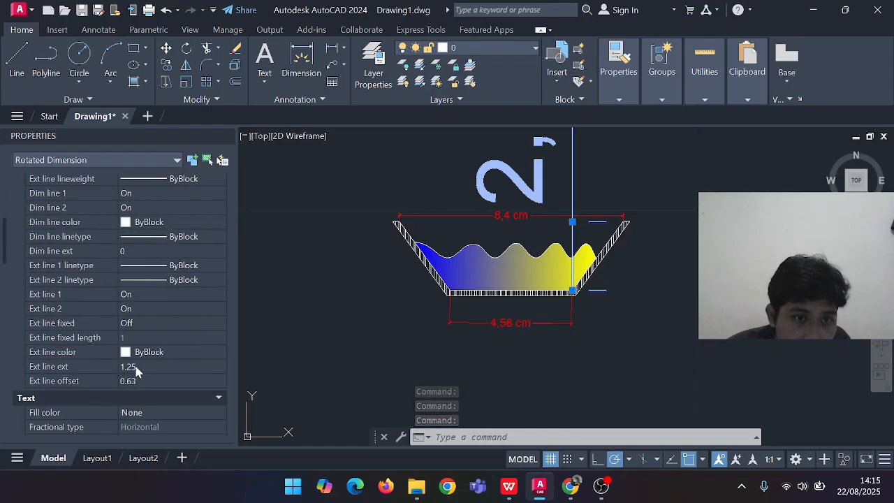
pyautogui.click(139, 366)
pyautogui.write('0.1')
pyautogui.click(139, 380)
pyautogui.write('0.05')
# Set the depth dimension's text height to 0.3 and text offset to 0.1
pyautogui.scroll(-3, 139, 335)
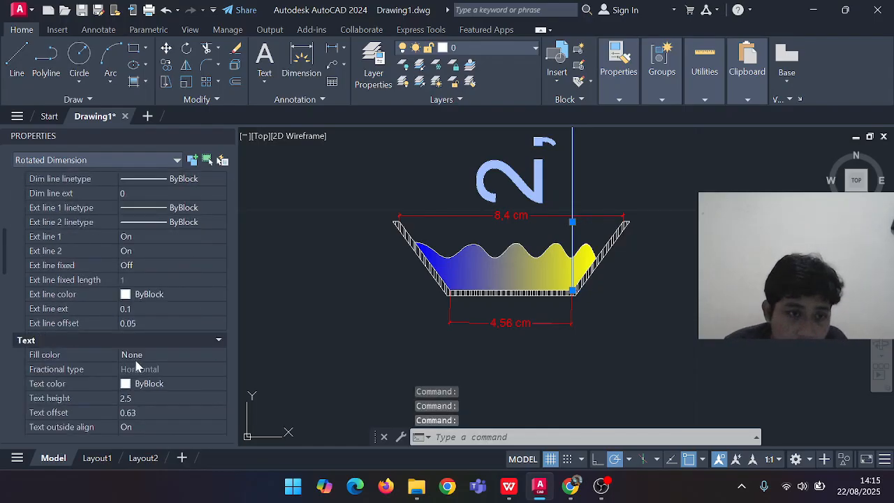
pyautogui.click(186, 342)
pyautogui.write('0.3')
pyautogui.click(167, 355)
pyautogui.write('0.1')
pyautogui.press('Return')
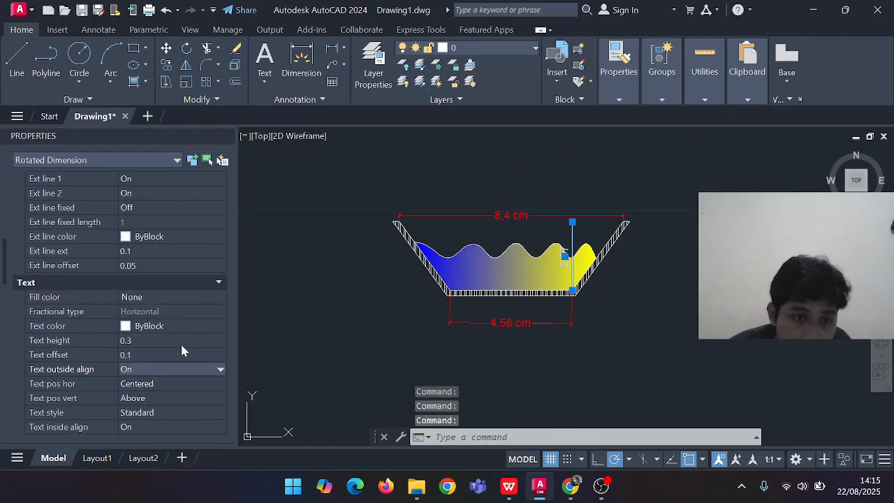
# Set the depth dimension's vertical text position to Centered
pyautogui.scroll(-2, 180, 343)
pyautogui.click(195, 336)
pyautogui.click(170, 354)
pyautogui.scroll(-2, 216, 348)
pyautogui.scroll(2, 210, 343)
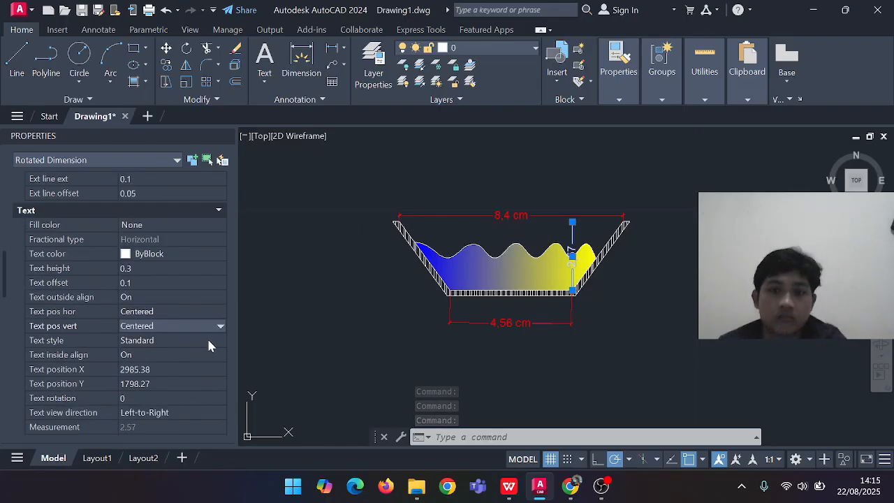
pyautogui.press('Escape')
# Set the depth dimension's color to Red
pyautogui.scroll(4, 565, 314)
pyautogui.moveTo(564, 313); pyautogui.dragTo(365, 320, button='middle')
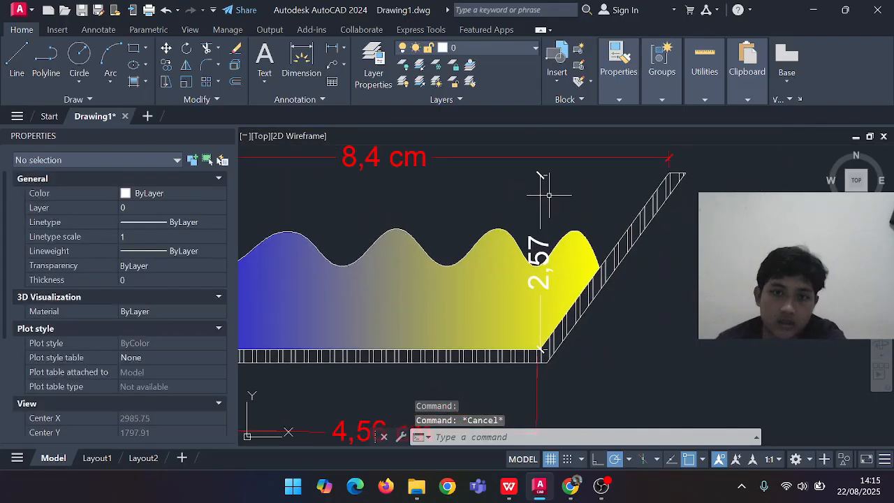
pyautogui.click(541, 276)
pyautogui.click(167, 193)
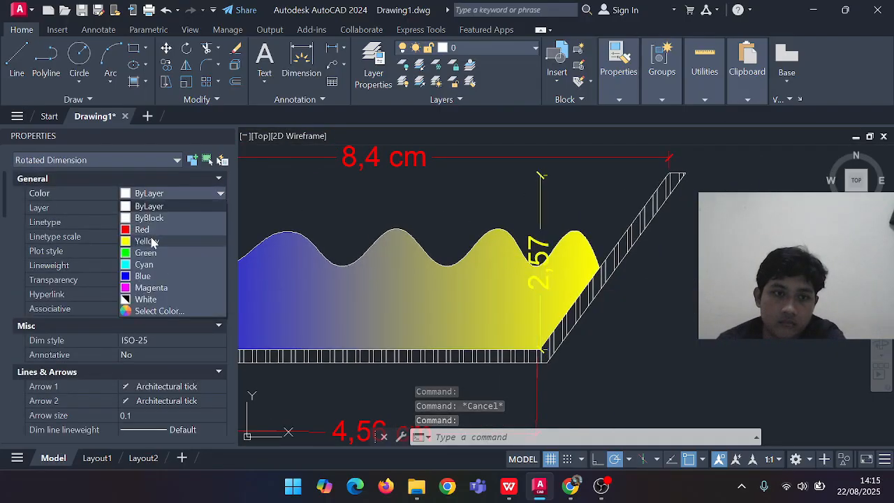
pyautogui.click(147, 236)
pyautogui.press('Escape')
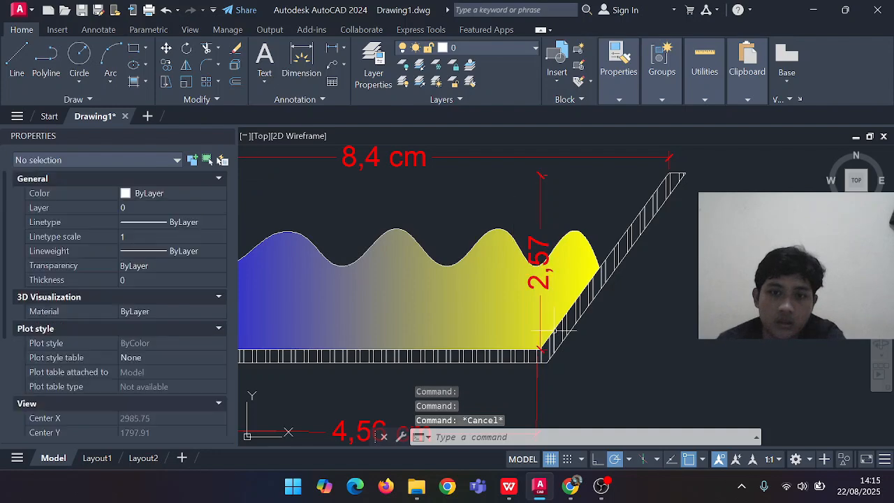
# Edit the depth dimension's text to read "2,57 cm" and leave text editing
pyautogui.click(544, 255)
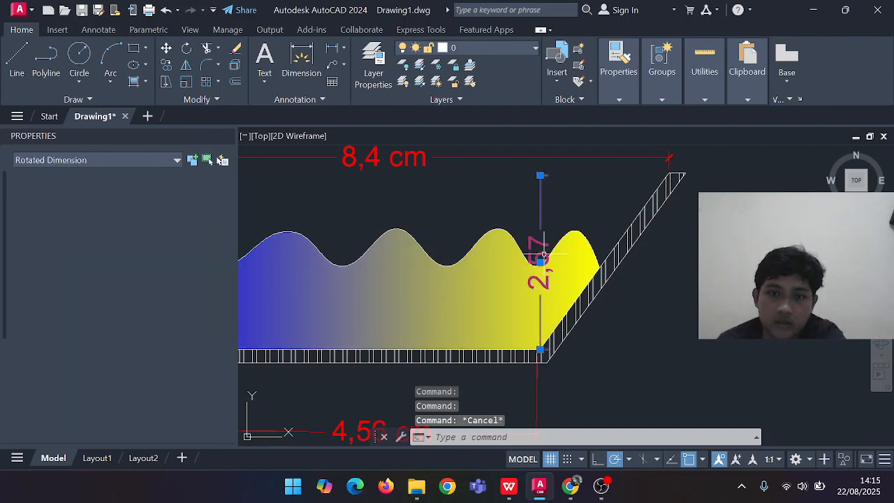
pyautogui.doubleClick(543, 256)
pyautogui.write('2,57cm')
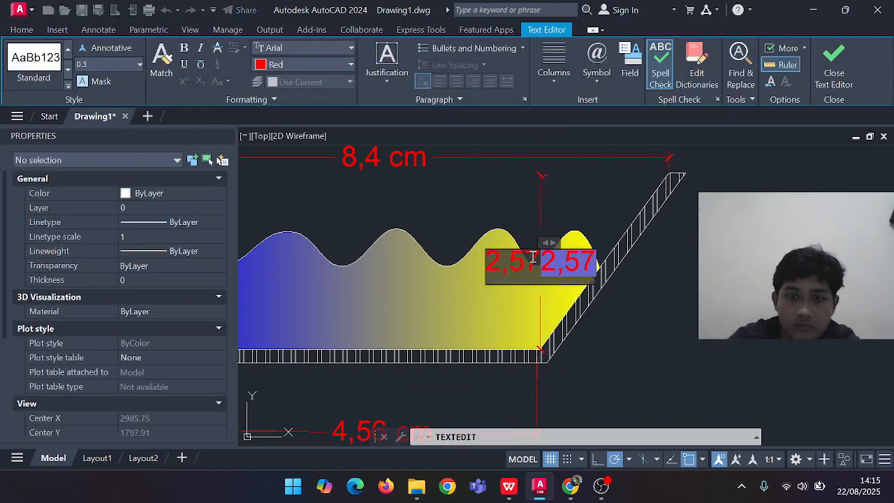
pyautogui.press('Delete')
pyautogui.press('Escape')
pyautogui.press('Escape')
pyautogui.press('Escape')
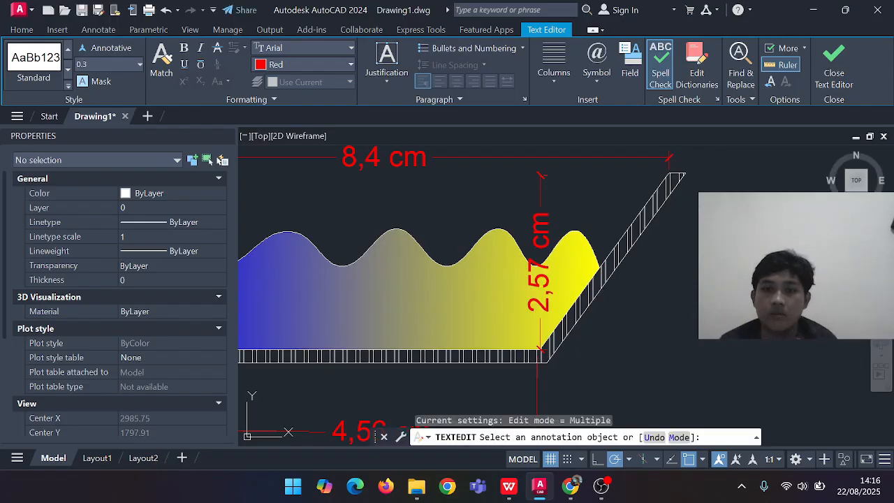
# Shift the vertical depth dimension very slightly by its text grip and deselect it
pyautogui.scroll(-3, 665, 278)
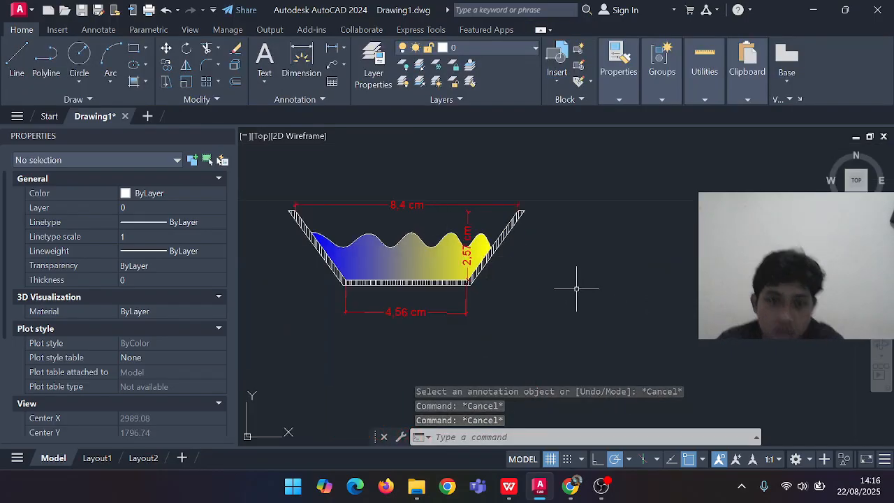
pyautogui.scroll(2, 577, 292)
pyautogui.moveTo(661, 306); pyautogui.dragTo(734, 273, button='middle')
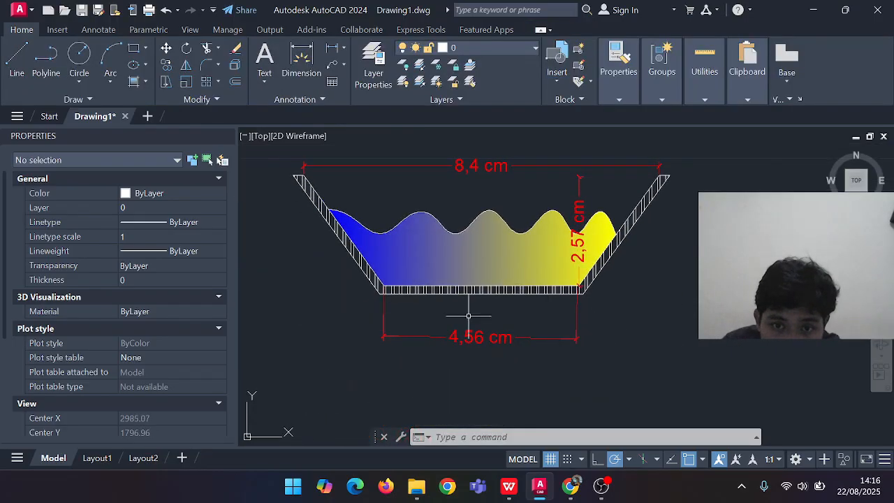
pyautogui.moveTo(618, 293); pyautogui.dragTo(617, 327, button='middle')
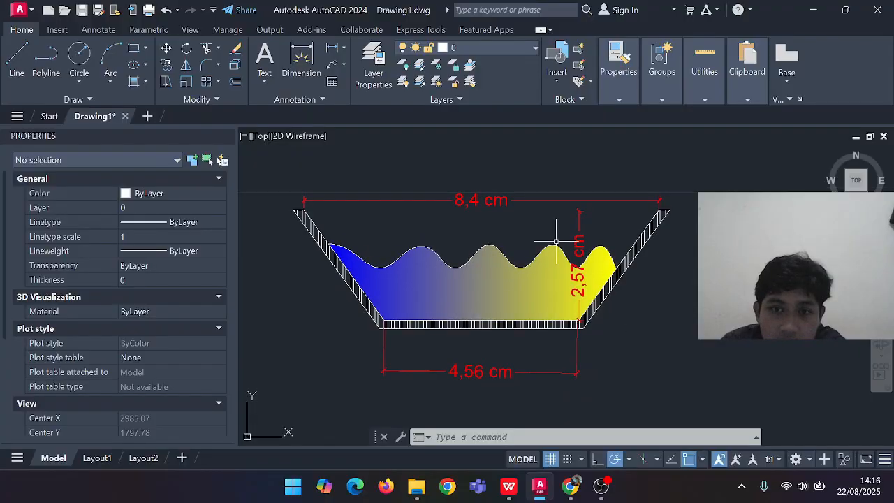
pyautogui.click(578, 278)
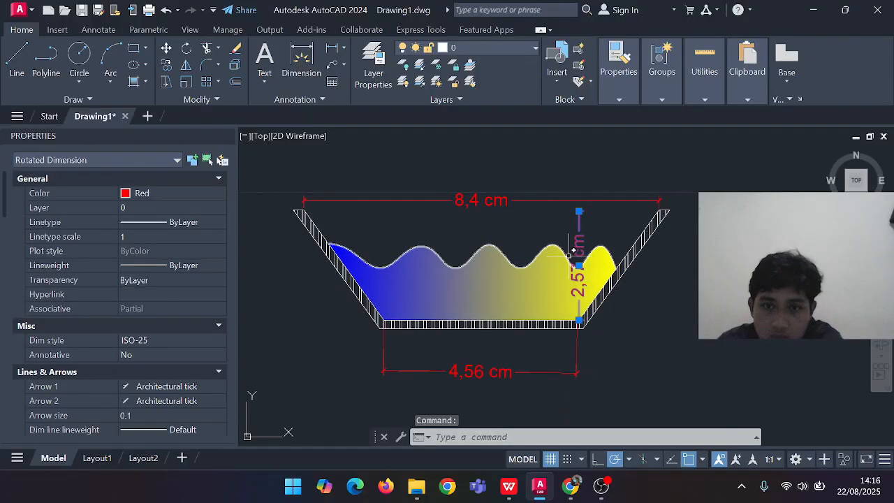
pyautogui.click(578, 266)
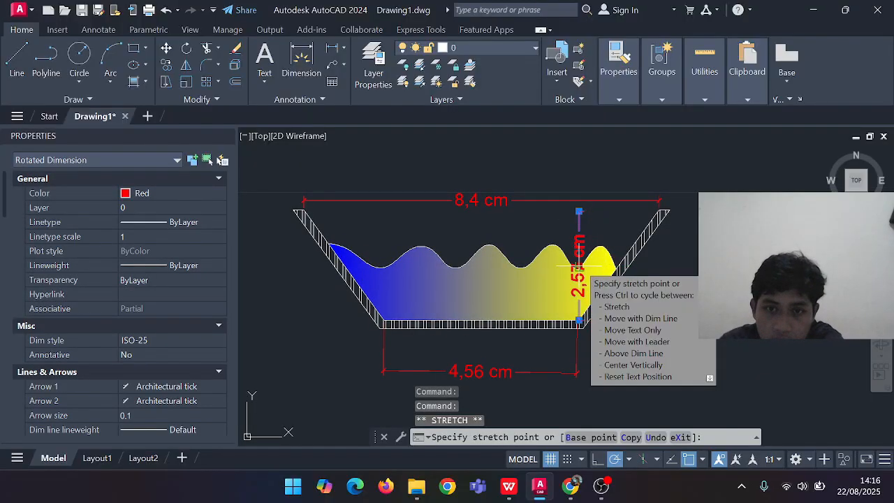
pyautogui.click(578, 266)
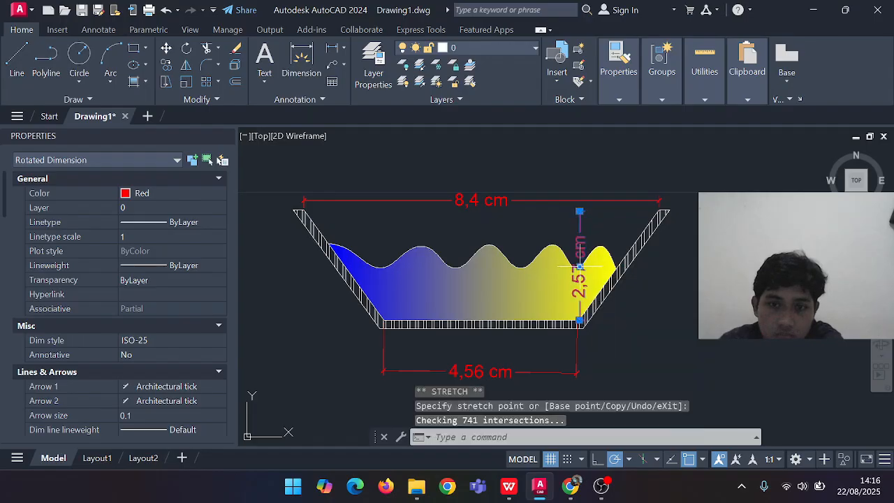
pyautogui.press('Escape')
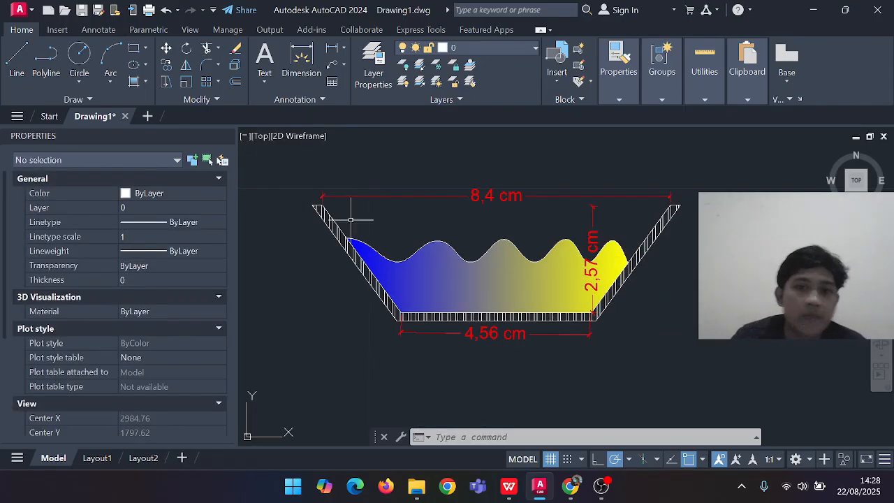
# Switch to Layout1, start plotting it and set the plot area to Display
pyautogui.moveTo(423, 344); pyautogui.dragTo(420, 340, button='middle')
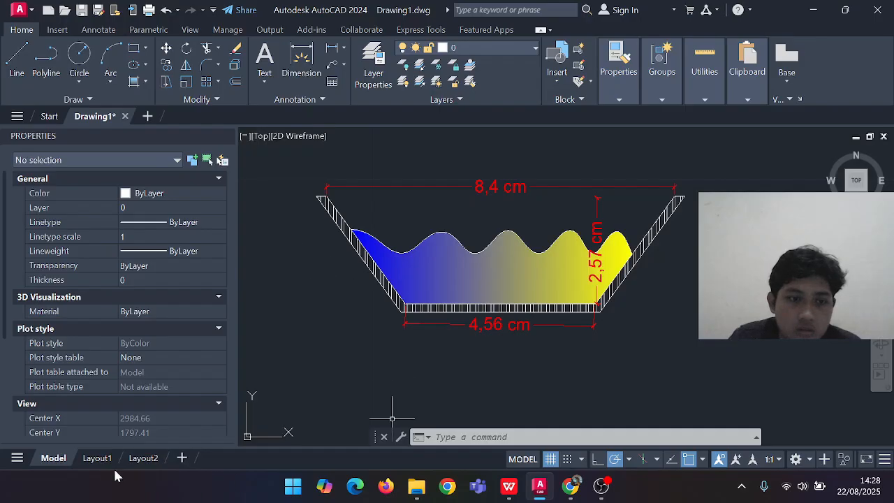
pyautogui.click(98, 458)
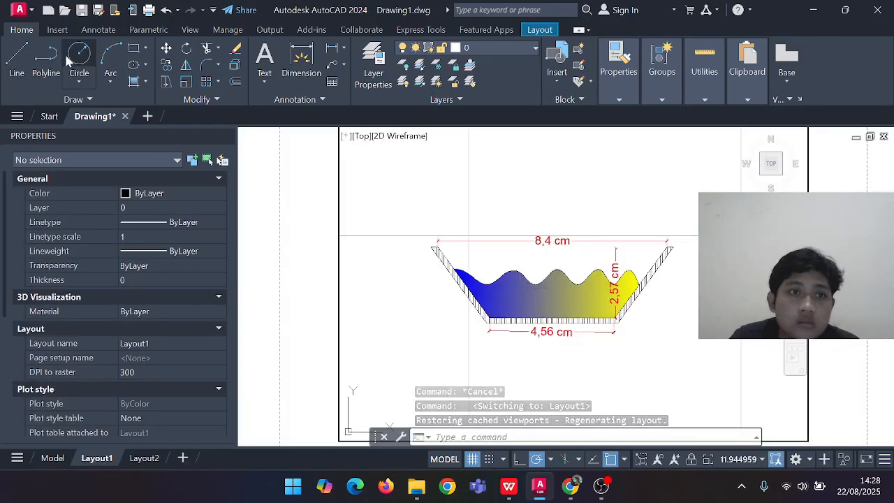
pyautogui.click(150, 14)
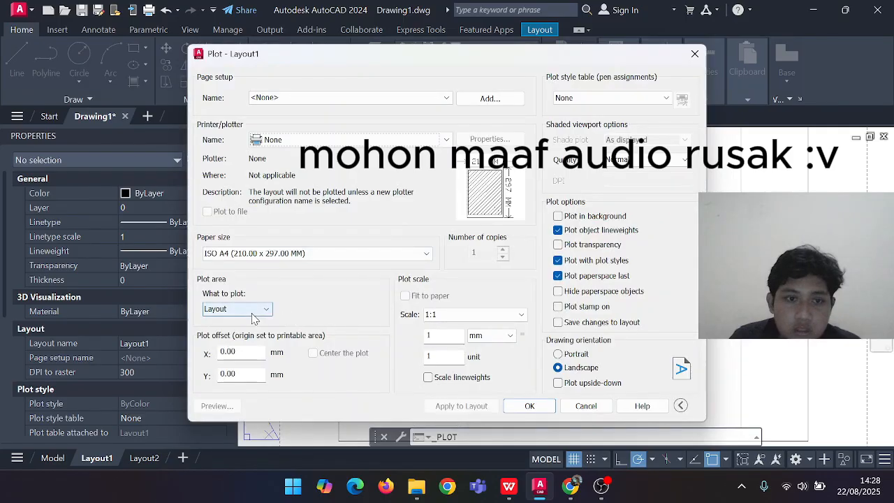
pyautogui.click(254, 311)
pyautogui.click(255, 323)
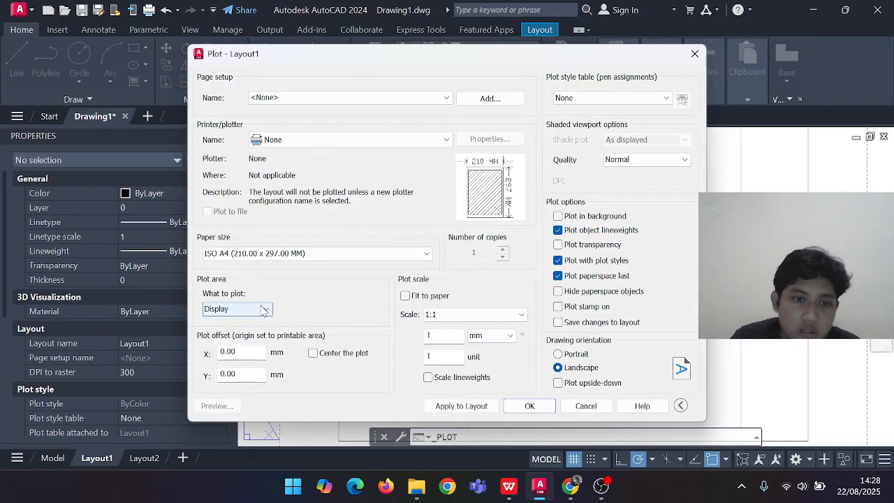
# Try Extents and Layout as the plot area for Layout1
pyautogui.click(259, 309)
pyautogui.click(248, 330)
pyautogui.click(258, 311)
pyautogui.click(252, 333)
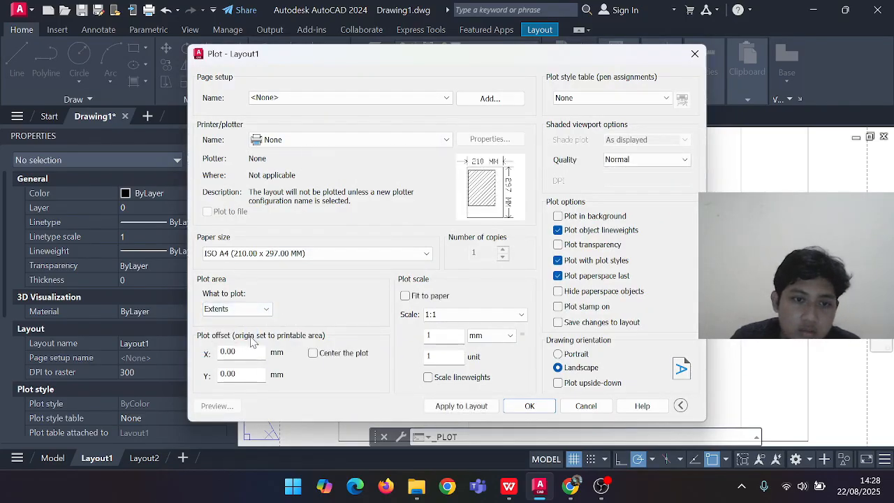
pyautogui.click(260, 310)
pyautogui.click(253, 339)
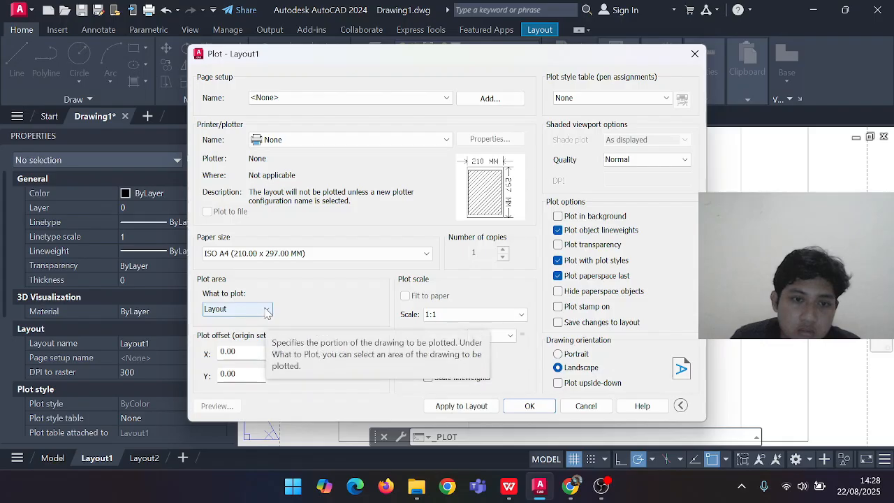
# Set the plot area to a window enclosing the whole dimensioned channel section
pyautogui.click(266, 312)
pyautogui.click(249, 348)
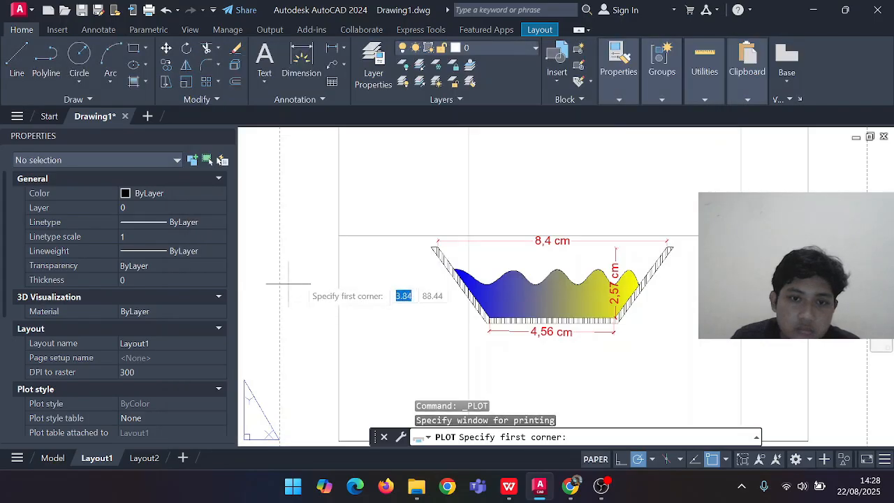
pyautogui.click(389, 217)
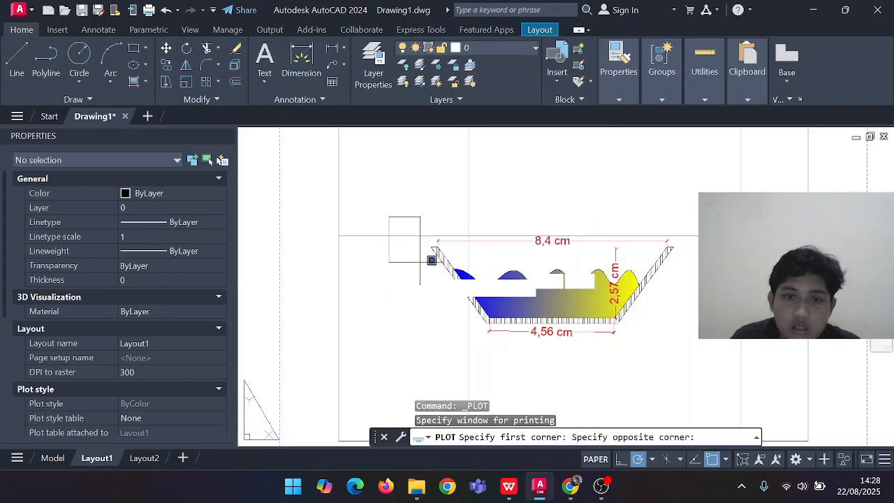
pyautogui.click(691, 338)
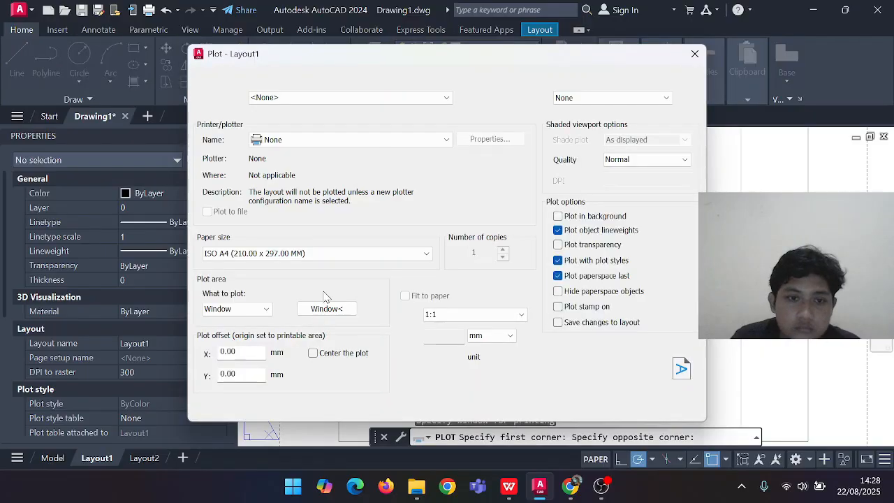
# Center the plot on the sheet and choose DWG To PDF.pc3 as the plotter
pyautogui.click(313, 352)
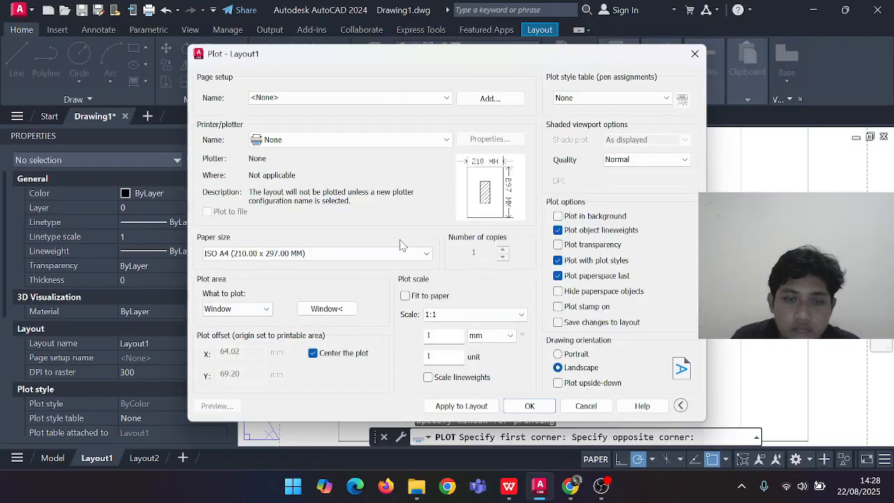
pyautogui.click(381, 141)
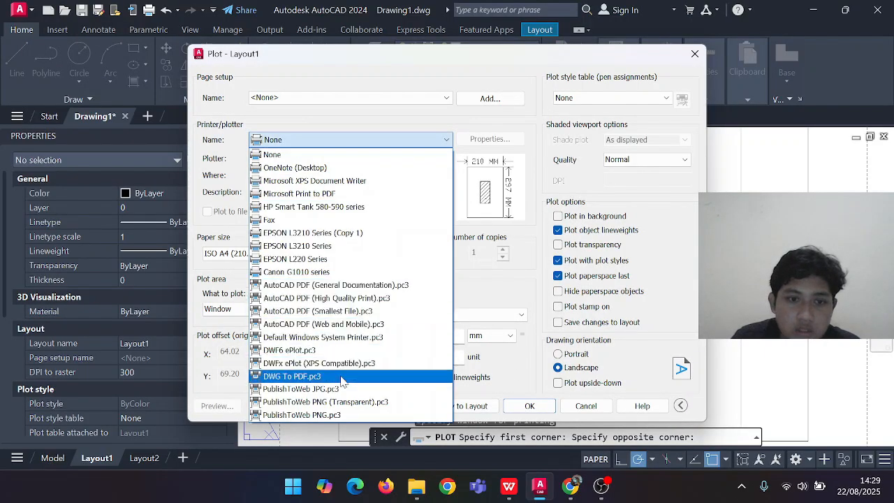
pyautogui.click(340, 378)
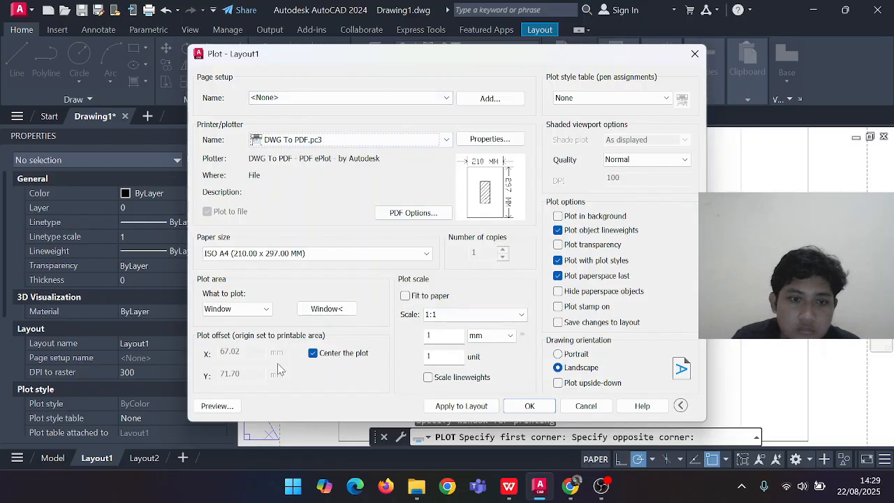
# Preview the plot, examine the channel section and its dimensions up close, and close the preview
pyautogui.click(227, 408)
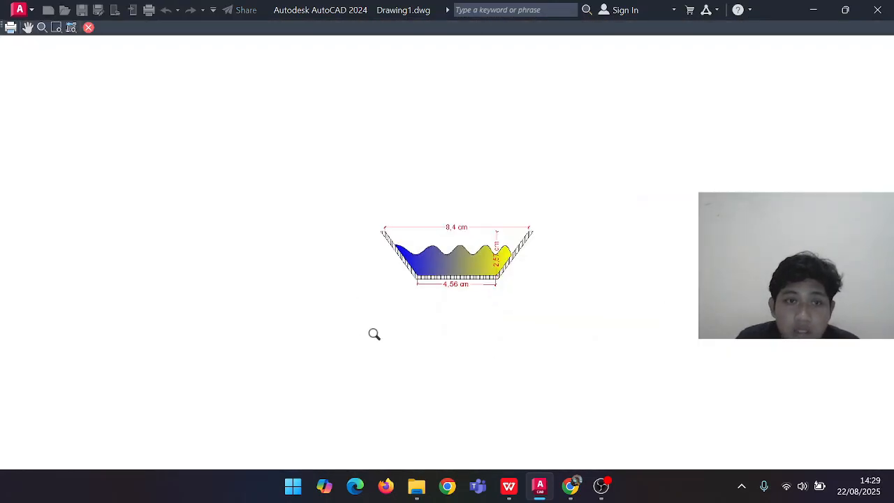
pyautogui.scroll(4, 481, 294)
pyautogui.scroll(-2, 575, 284)
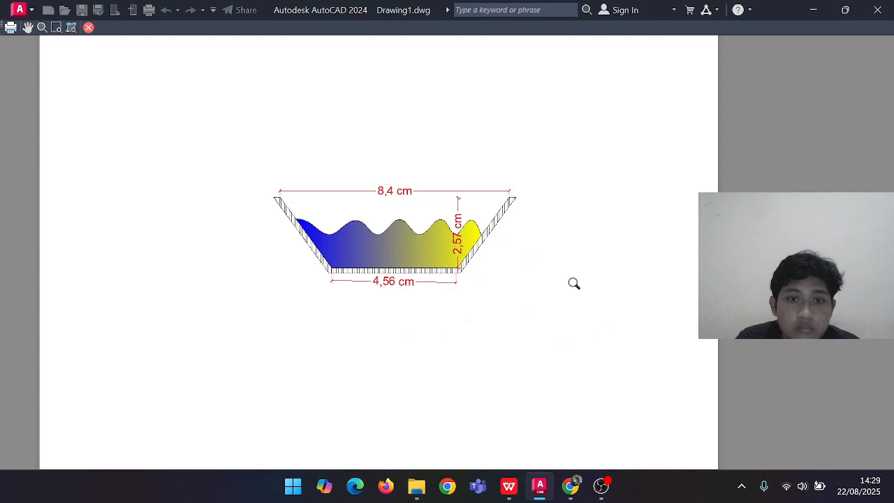
pyautogui.click(89, 28)
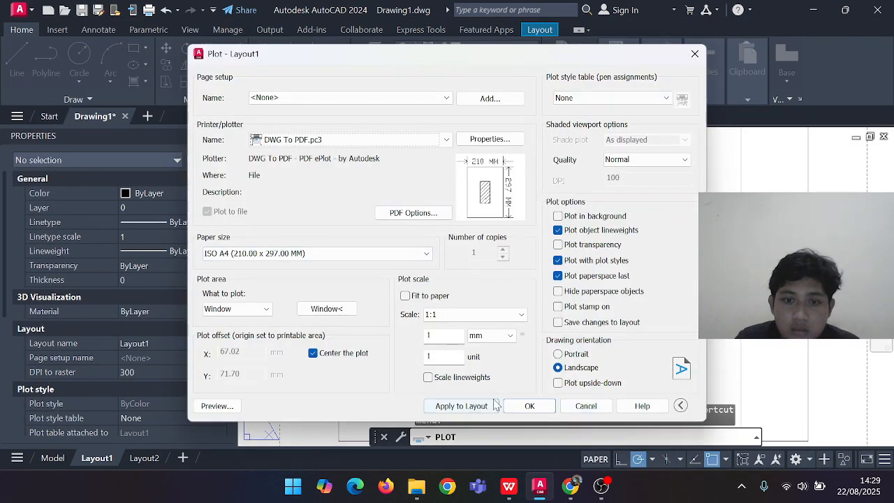
# Plot the layout to a PDF named "skena tamapak depan" in Documents and dismiss the received-file notification
pyautogui.click(544, 409)
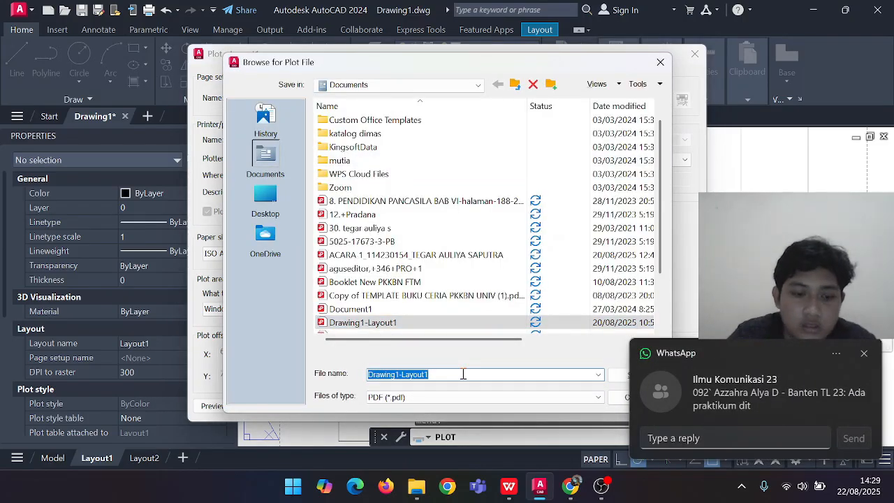
pyautogui.write('skona t')
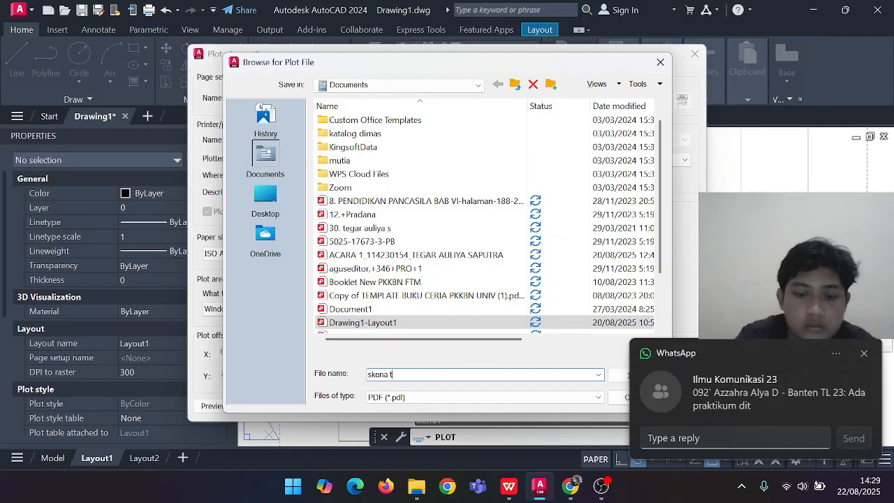
pyautogui.write('amapak depan')
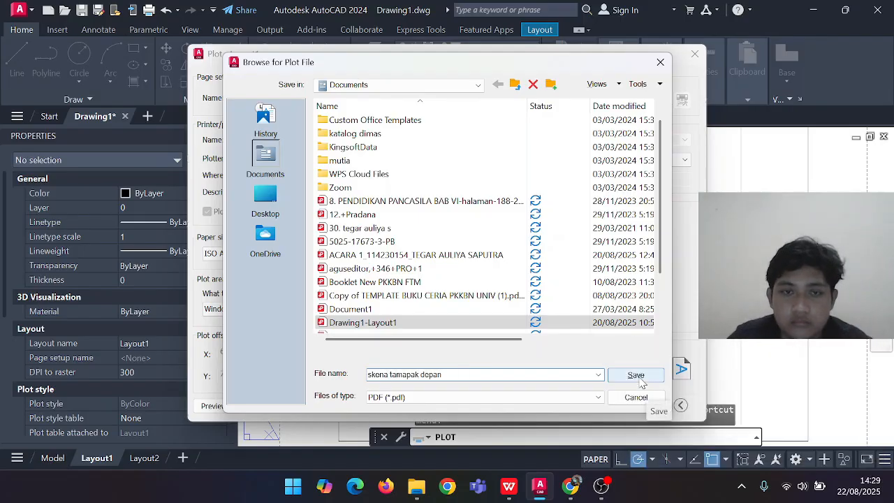
pyautogui.click(640, 381)
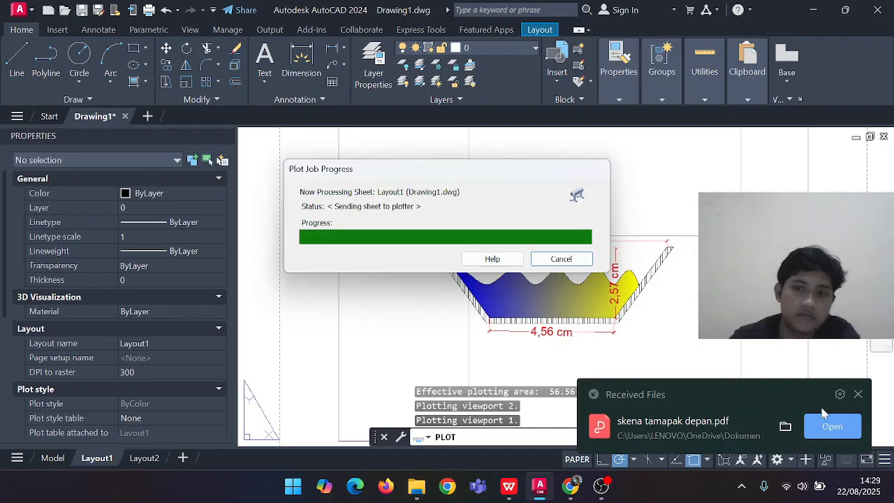
pyautogui.click(859, 396)
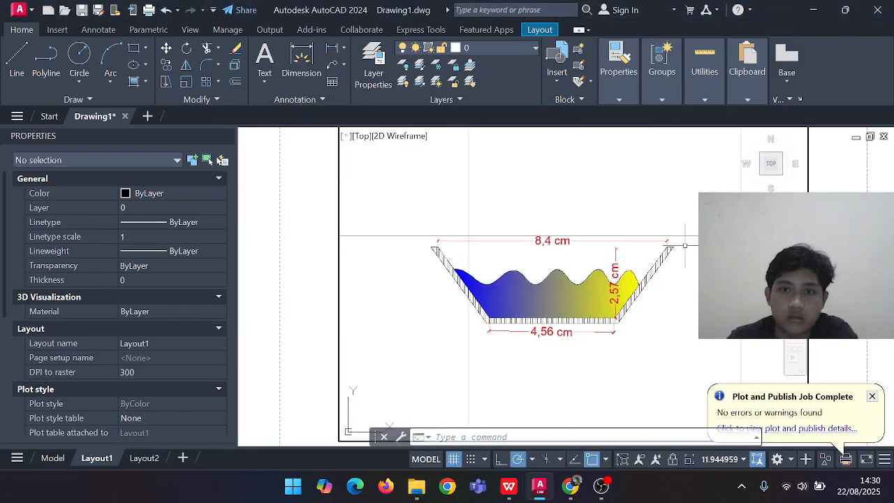
pyautogui.scroll(3, 608, 208)
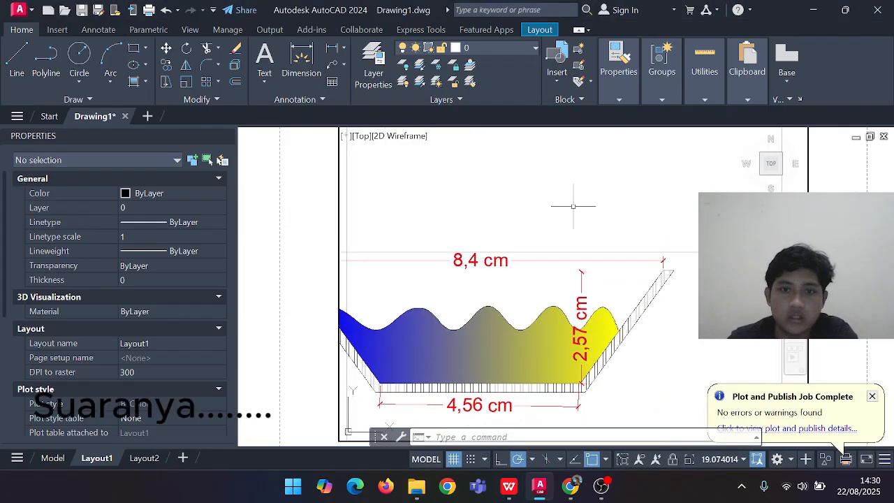
pyautogui.scroll(2, 623, 224)
pyautogui.moveTo(623, 224)
pyautogui.mouseDown(button='middle')
pyautogui.moveTo(680, 187)
pyautogui.moveTo(608, 183)
pyautogui.moveTo(613, 242)
pyautogui.mouseUp(button='middle')
pyautogui.scroll(-2, 679, 186)
pyautogui.scroll(2, 649, 200)
pyautogui.scroll(-4, 609, 182)
pyautogui.scroll(2, 635, 221)
pyautogui.scroll(2, 594, 203)
pyautogui.scroll(-2, 594, 203)
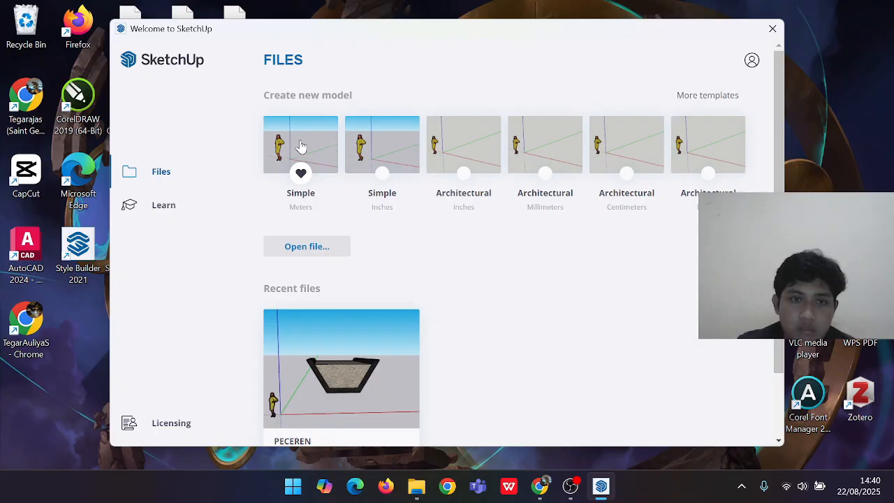
# In SketchUp, create a new model from the Simple template in meters and bring the red axis into a near-frontal view
pyautogui.click(321, 159)
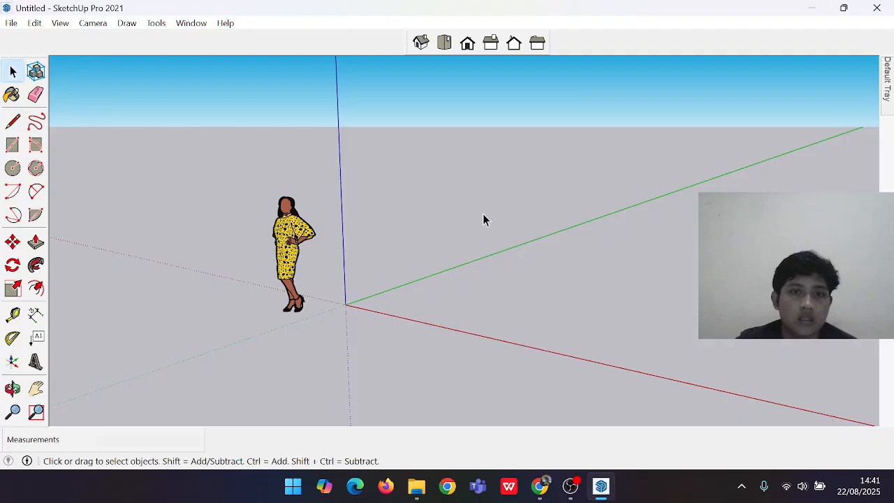
pyautogui.moveTo(437, 240); pyautogui.dragTo(558, 191, button='middle')
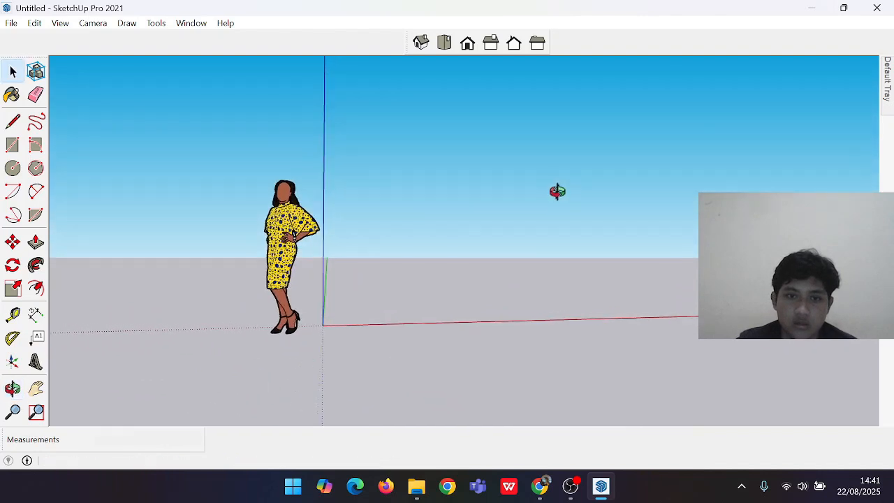
pyautogui.click(36, 389)
pyautogui.moveTo(454, 322); pyautogui.dragTo(447, 293)
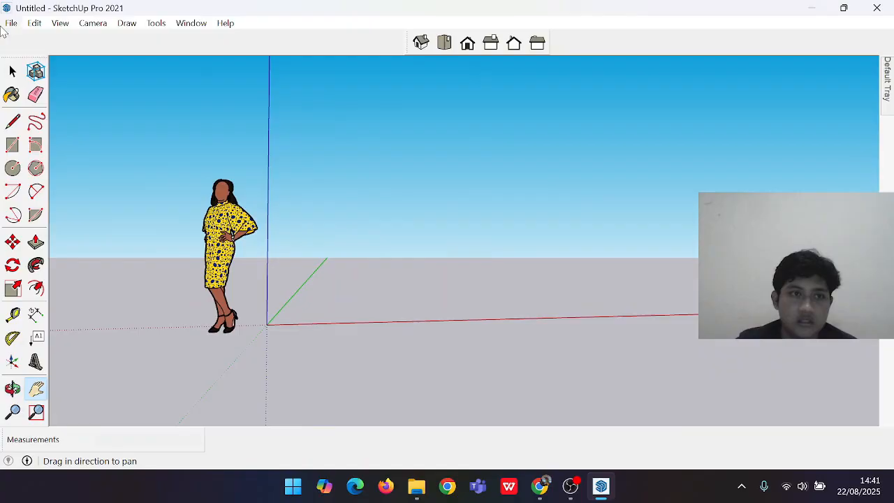
pyautogui.click(12, 70)
# Examine which toolbars are enabled in the toolbar settings and close them
pyautogui.click(61, 26)
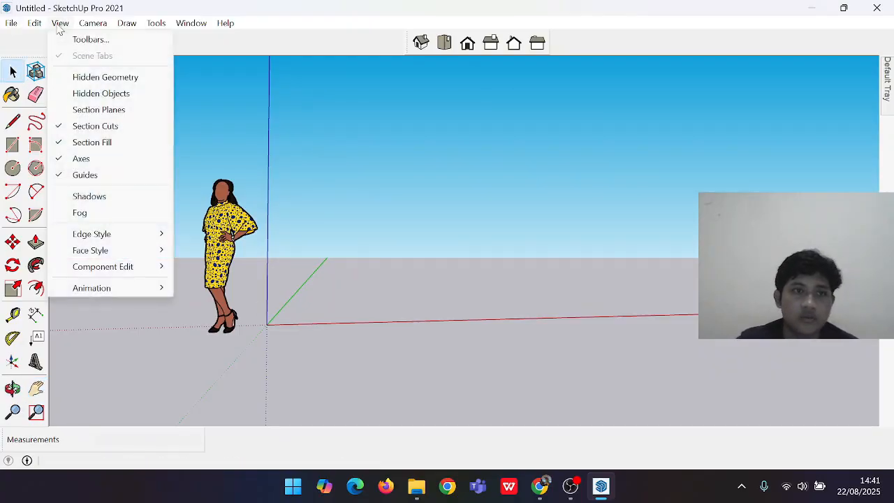
pyautogui.click(62, 40)
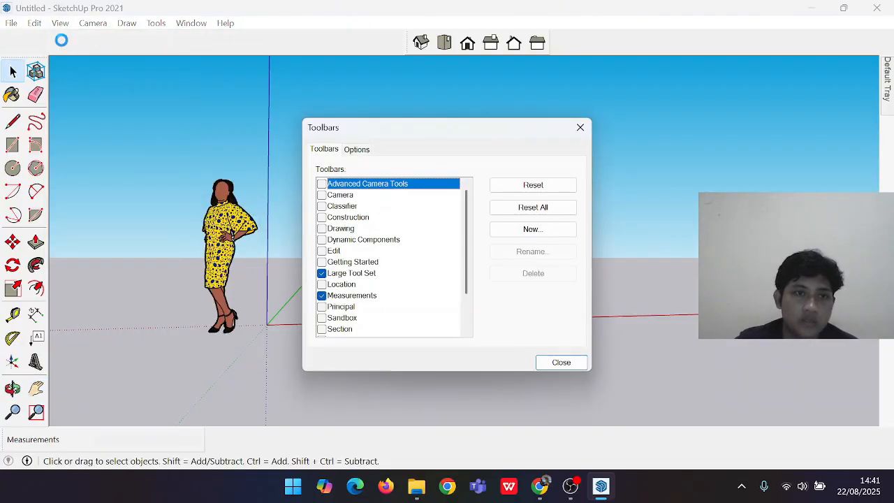
pyautogui.scroll(-2, 412, 245)
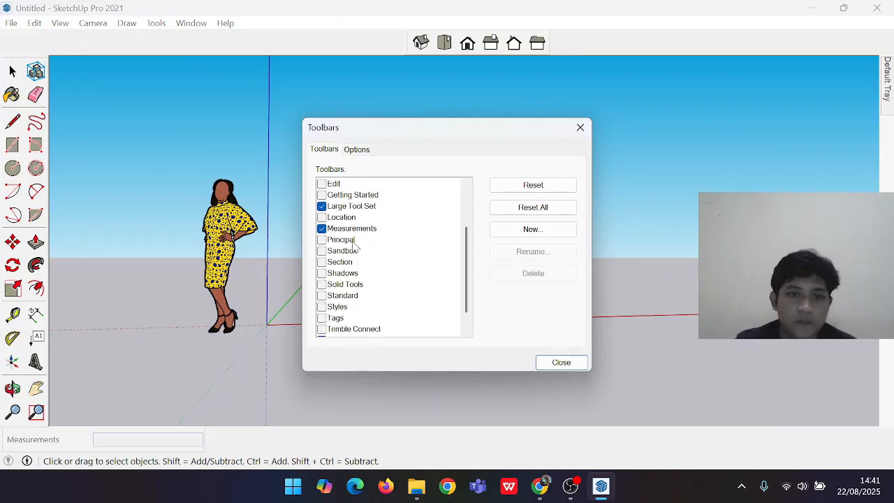
pyautogui.scroll(-1, 356, 238)
pyautogui.scroll(3, 364, 238)
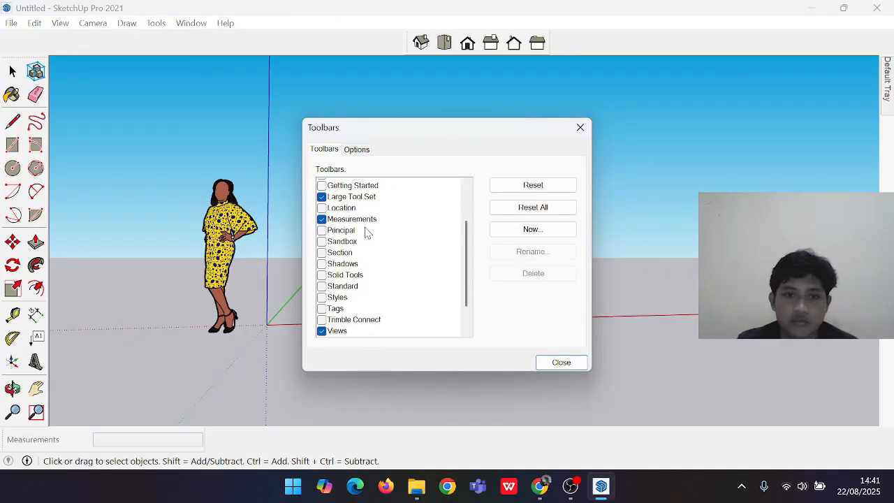
pyautogui.click(556, 364)
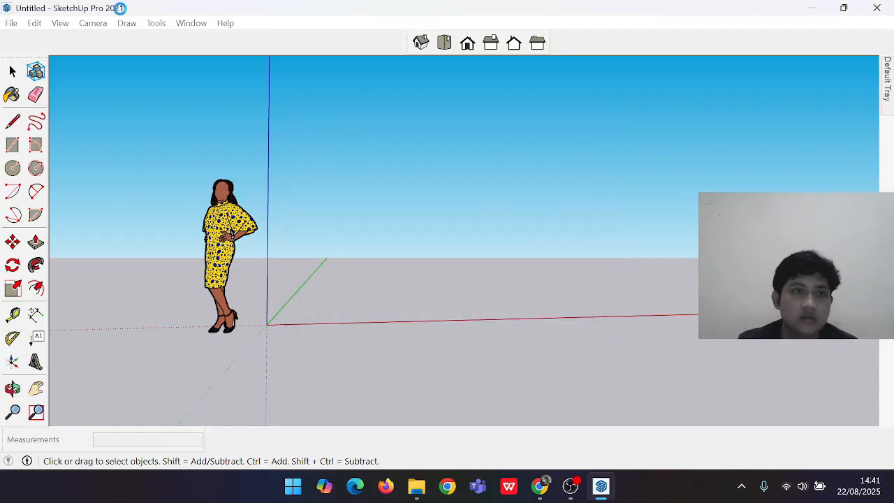
# Set the model's length unit to Meters in the measurement units and close the model information
pyautogui.click(199, 27)
pyautogui.click(244, 100)
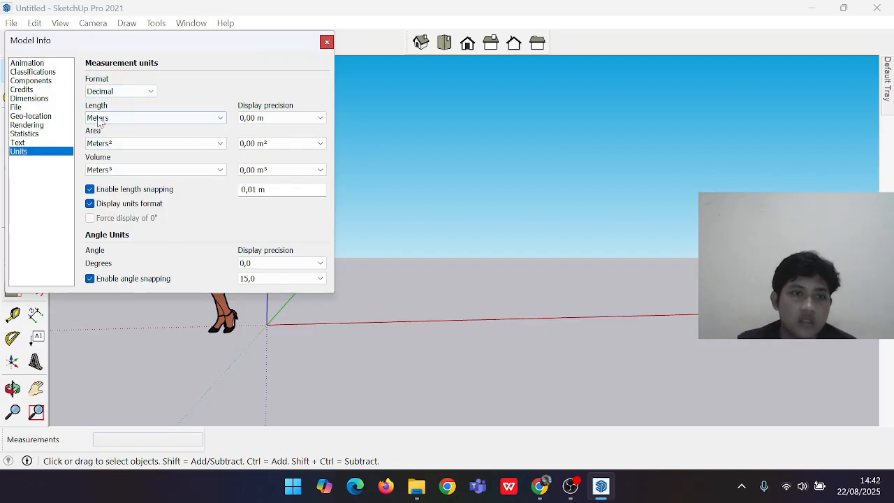
pyautogui.click(202, 118)
pyautogui.click(163, 172)
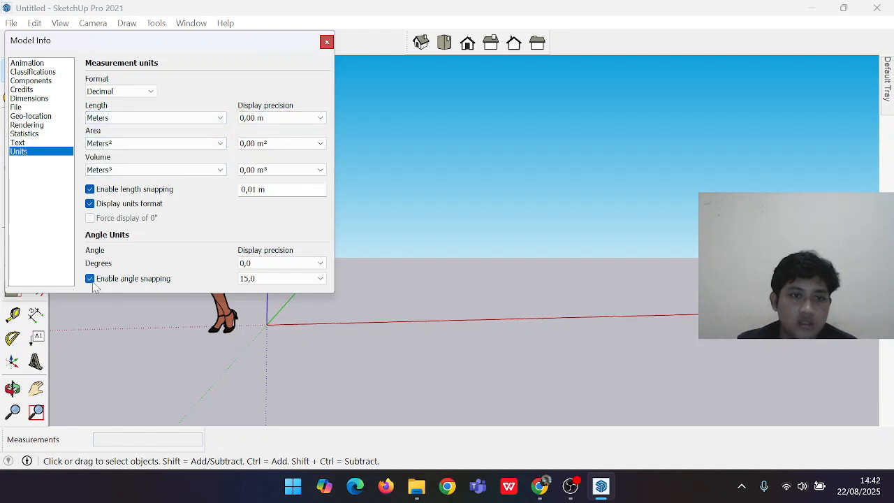
pyautogui.click(327, 41)
pyautogui.press('o')
pyautogui.moveTo(385, 206); pyautogui.dragTo(393, 216)
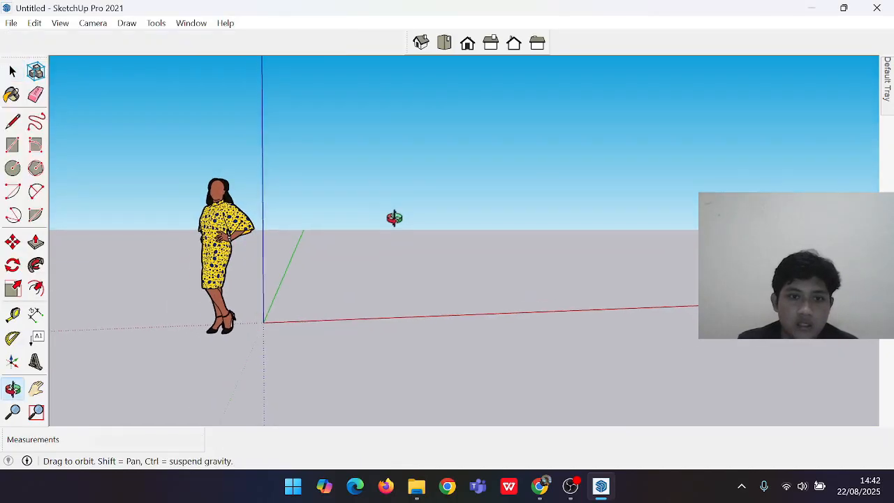
pyautogui.press('space')
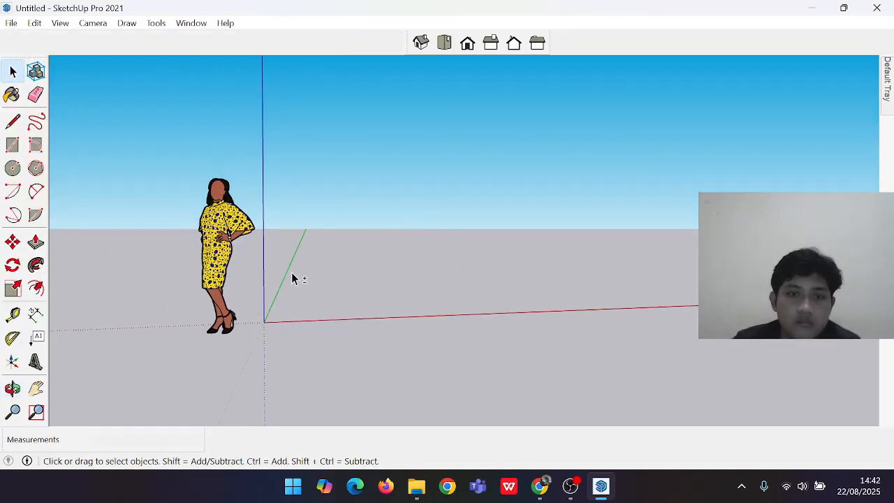
pyautogui.click(12, 388)
pyautogui.keyDown('shift'); pyautogui.moveTo(522, 254); pyautogui.dragTo(401, 231); pyautogui.keyUp('shift')
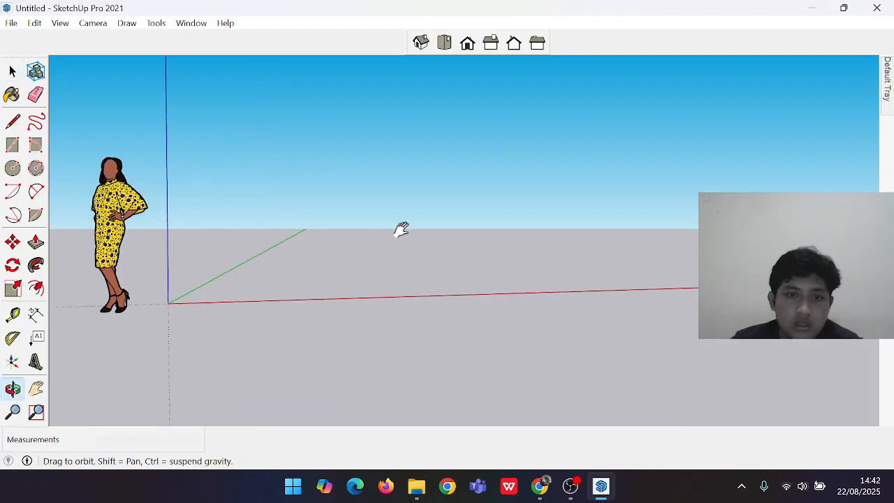
pyautogui.keyDown('shift'); pyautogui.moveTo(402, 230); pyautogui.dragTo(479, 230, button='middle'); pyautogui.keyUp('shift')
pyautogui.scroll(-1, 492, 303)
pyautogui.scroll(1, 493, 303)
pyautogui.moveTo(492, 303); pyautogui.dragTo(378, 211, button='middle')
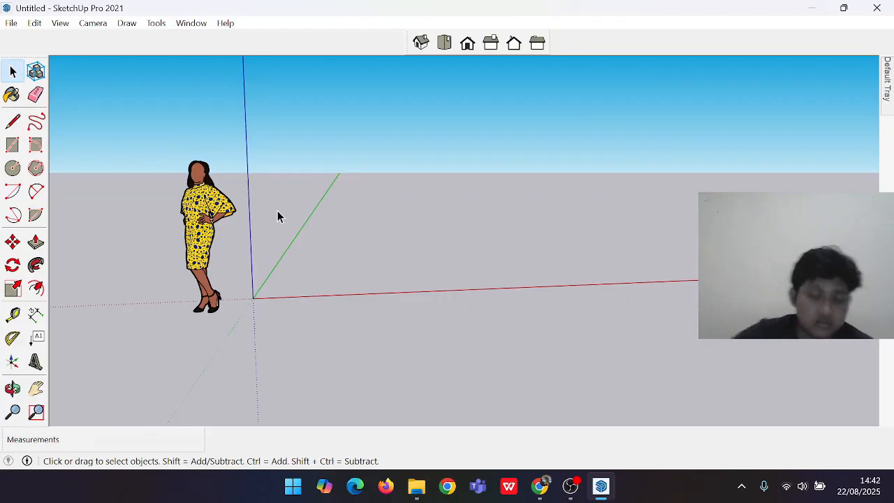
# Draw a 4.7 m line parallel to the red axis, above the ground beside the scale figure
pyautogui.click(12, 123)
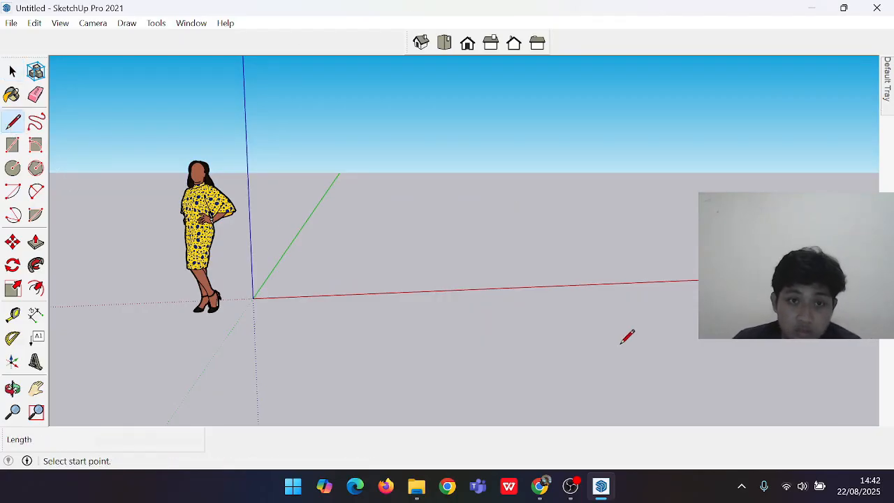
pyautogui.scroll(-1, 506, 238)
pyautogui.scroll(1, 506, 238)
pyautogui.moveTo(507, 239)
pyautogui.mouseDown(button='middle')
pyautogui.moveTo(487, 195)
pyautogui.moveTo(545, 214)
pyautogui.moveTo(510, 241)
pyautogui.moveTo(576, 241)
pyautogui.moveTo(565, 258)
pyautogui.moveTo(591, 257)
pyautogui.moveTo(647, 230)
pyautogui.moveTo(680, 233)
pyautogui.moveTo(678, 244)
pyautogui.moveTo(617, 258)
pyautogui.mouseUp(button='middle')
pyautogui.scroll(-1, 594, 252)
pyautogui.scroll(2, 593, 251)
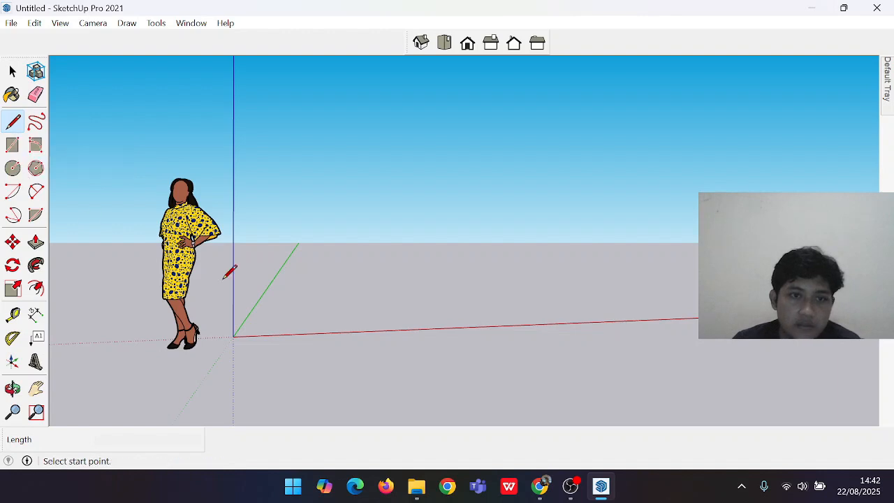
pyautogui.click(330, 198)
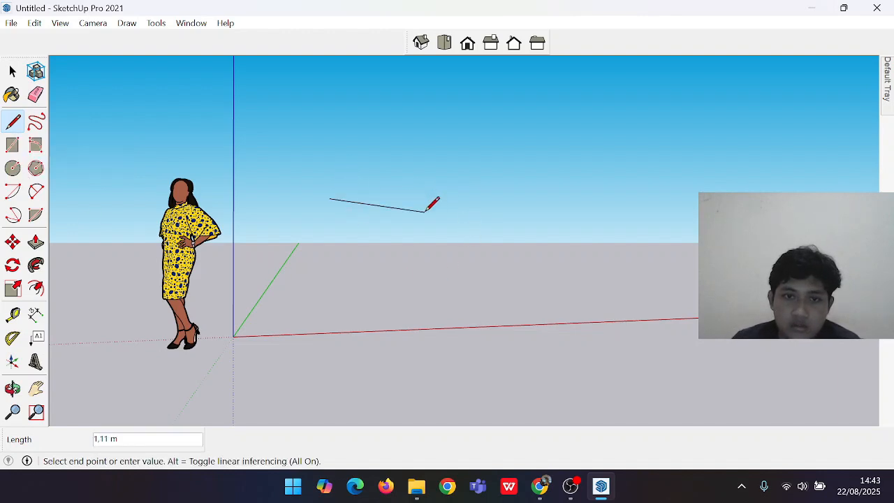
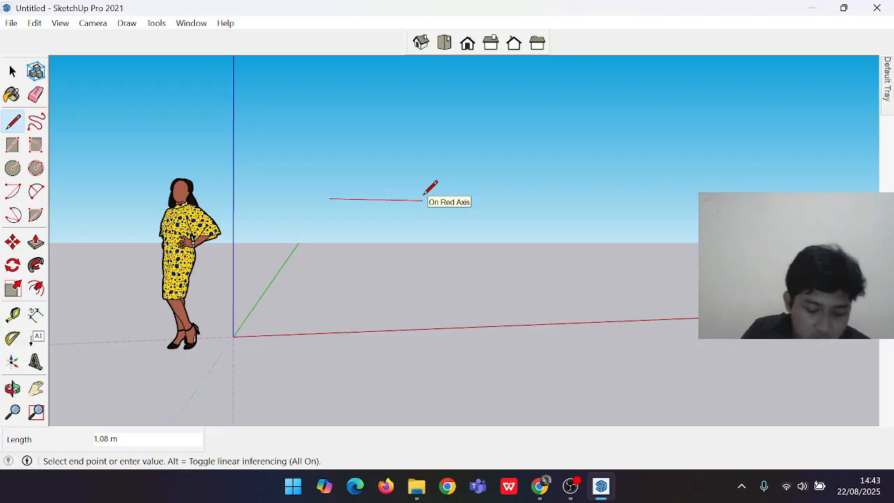
pyautogui.write('4.7')
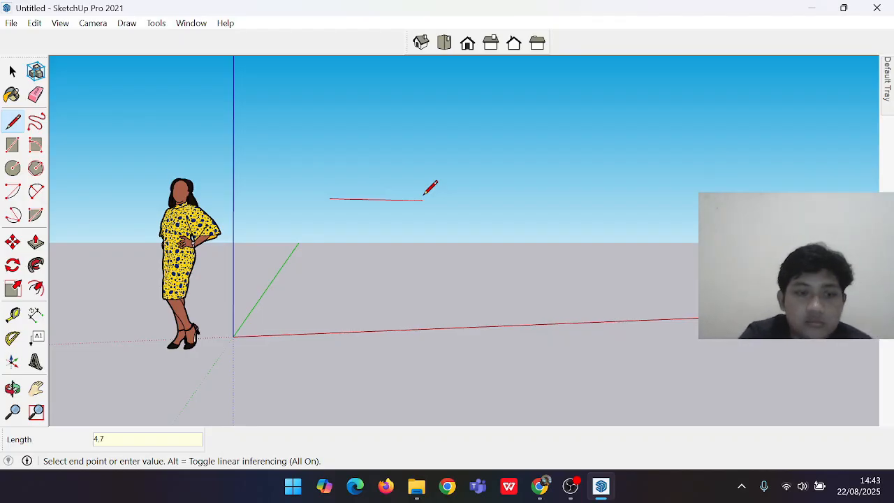
pyautogui.press('Return')
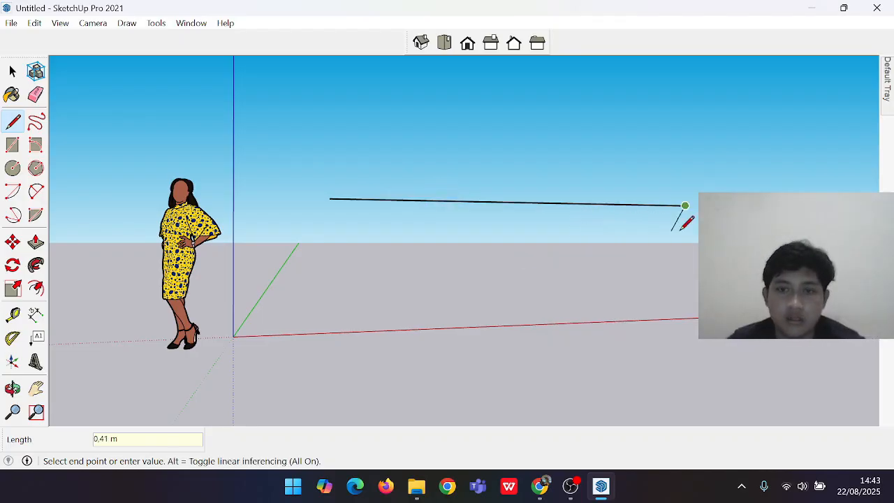
pyautogui.press('Escape')
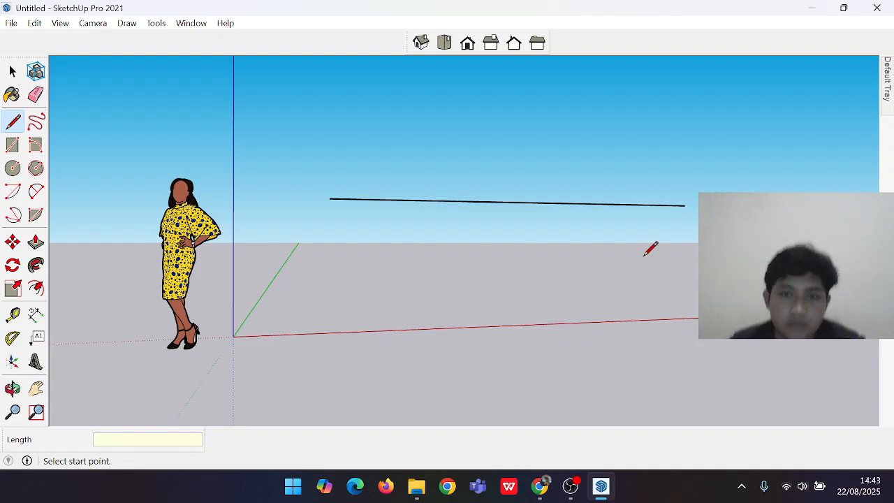
# Draw a 1.5 m vertical line downward from the midpoint of the 4.7 m line
pyautogui.moveTo(649, 248); pyautogui.dragTo(569, 256, button='middle')
pyautogui.moveTo(629, 269)
pyautogui.mouseDown(button='middle')
pyautogui.moveTo(697, 271)
pyautogui.moveTo(633, 239)
pyautogui.mouseUp(button='middle')
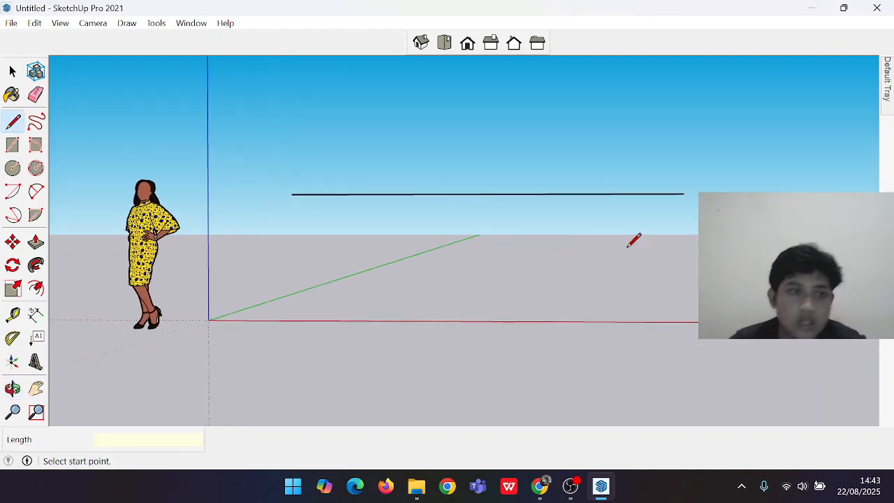
pyautogui.click(487, 193)
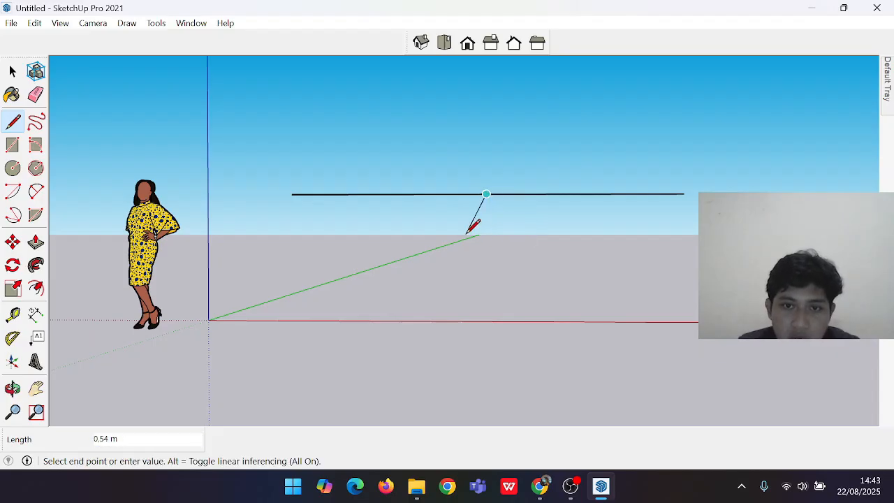
pyautogui.press('Escape')
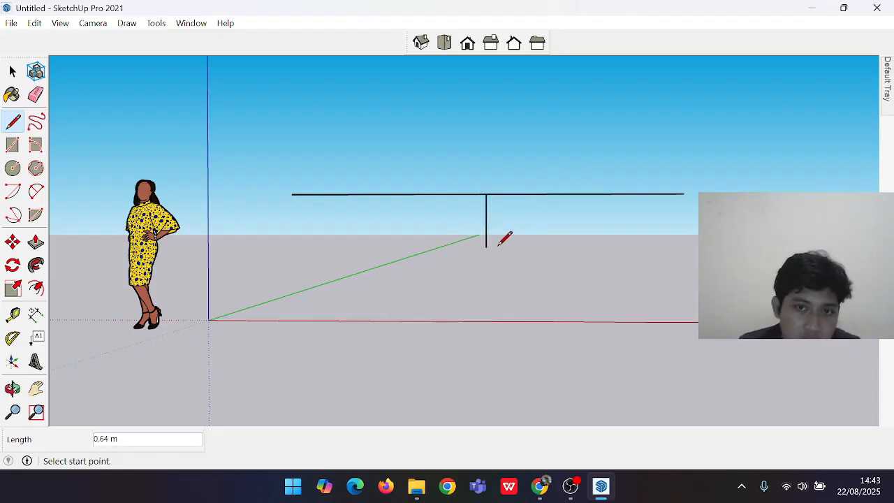
pyautogui.click(487, 194)
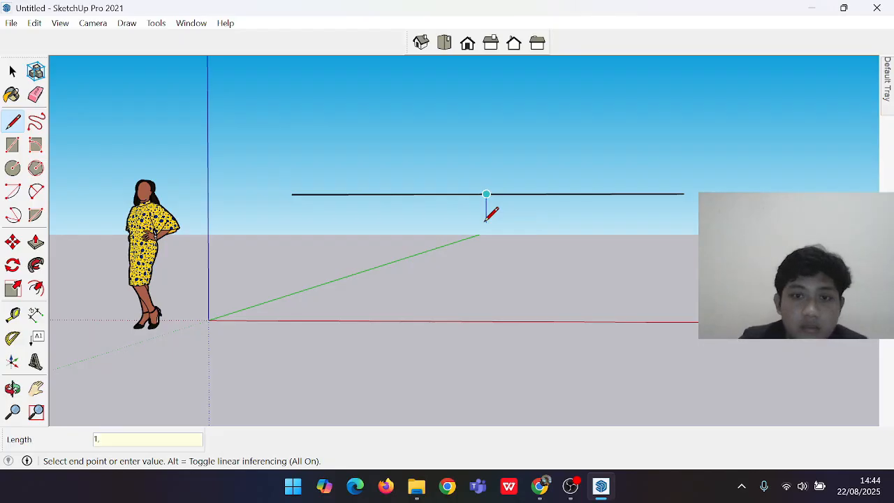
pyautogui.write('1.5')
pyautogui.press('Return')
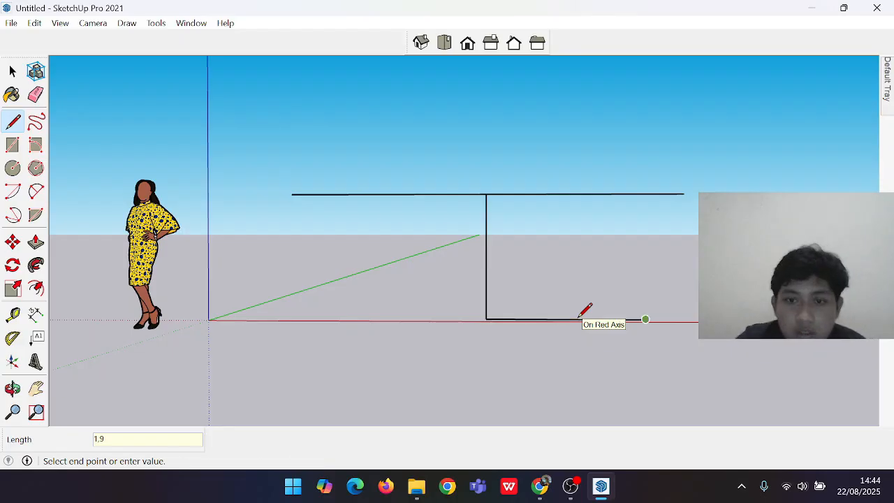
# Draw 1.9 m base lines along the red axis in both directions from the vertical line's lower end
pyautogui.press('Return')
pyautogui.press('Escape')
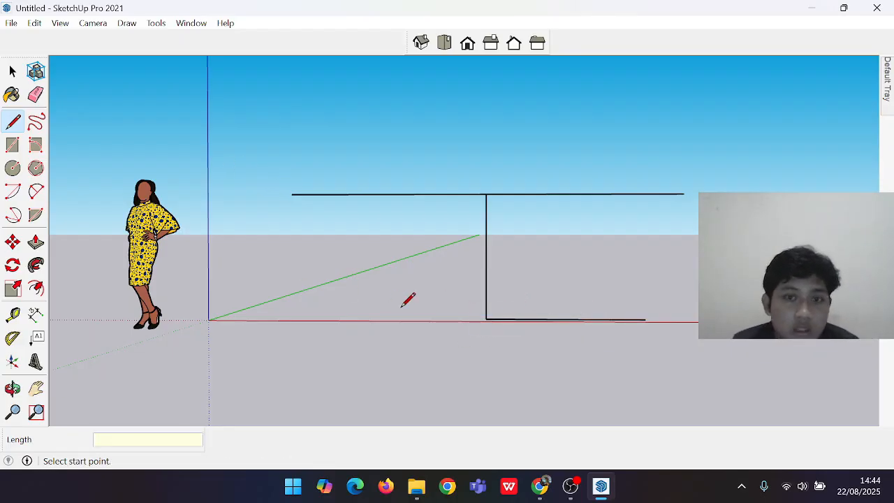
pyautogui.click(487, 318)
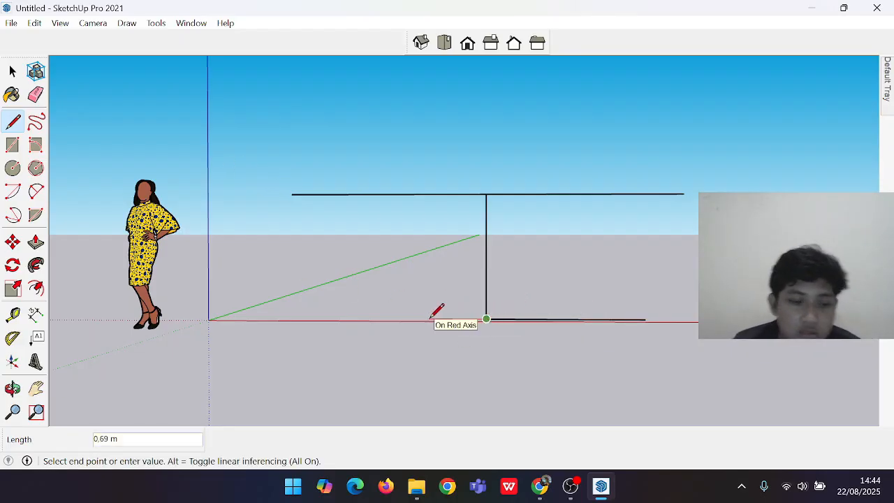
pyautogui.press('Return')
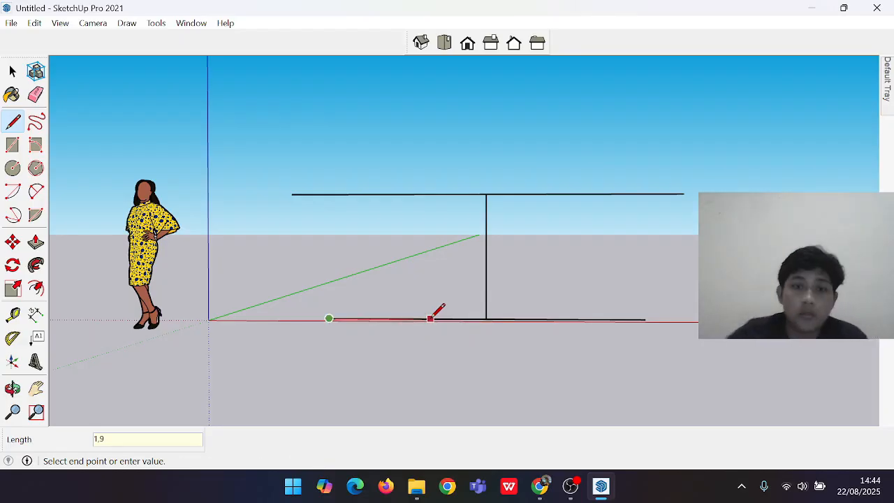
# Close both sides of the trapezoid by joining the base line's ends to the ends of the top line
pyautogui.click(293, 195)
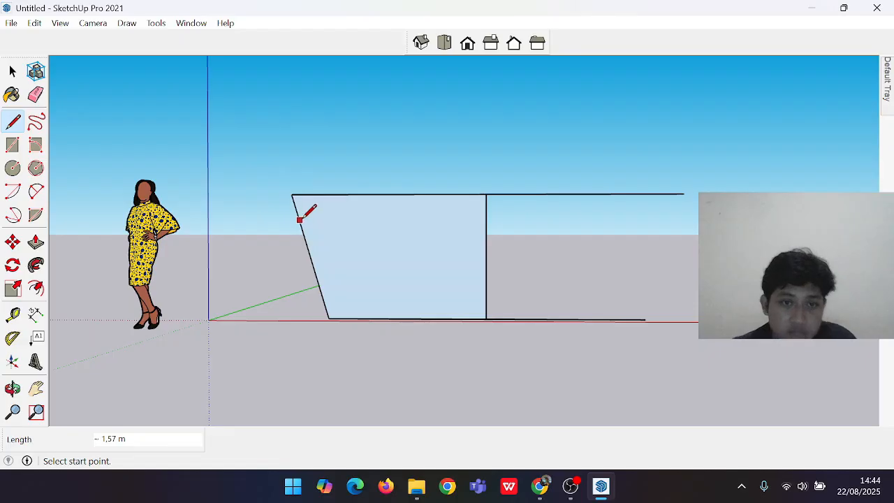
pyautogui.click(645, 319)
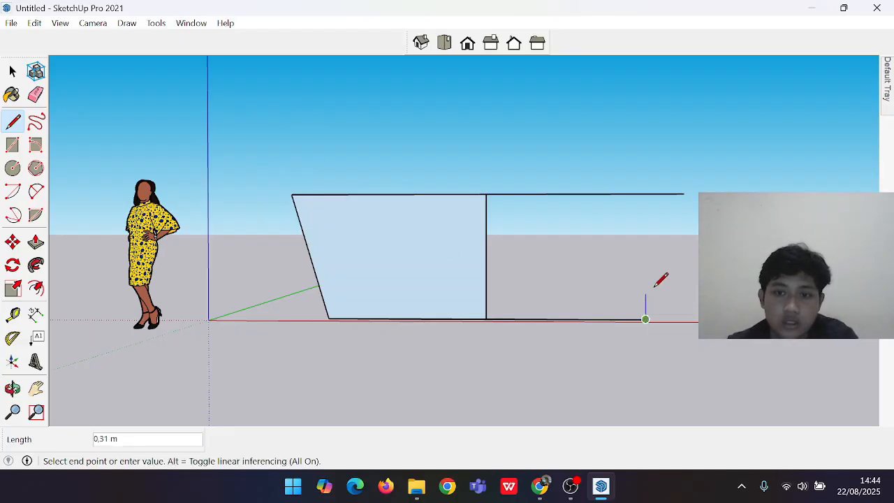
pyautogui.click(684, 194)
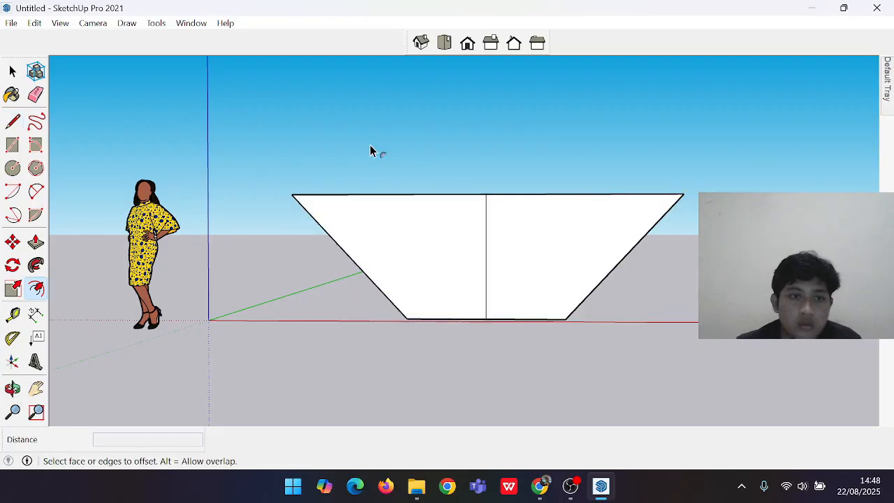
# Erase the trapezoid's vertical centre line and offset its outline outward
pyautogui.click(36, 95)
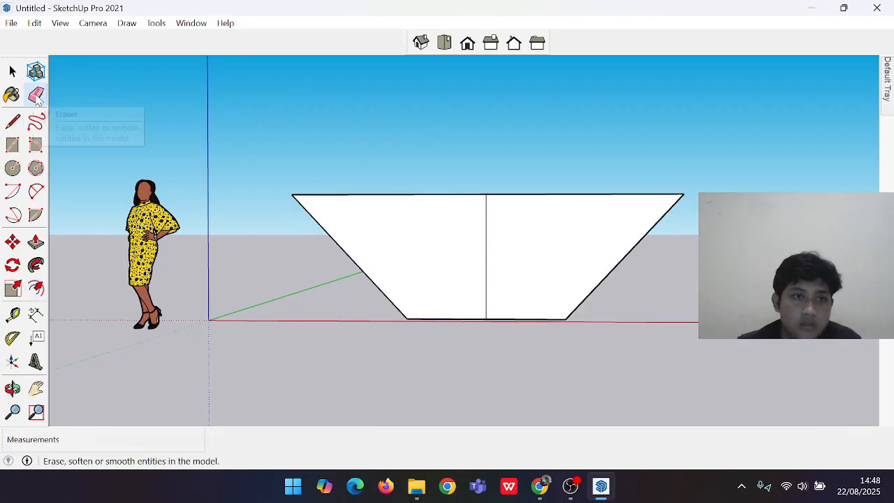
pyautogui.click(487, 235)
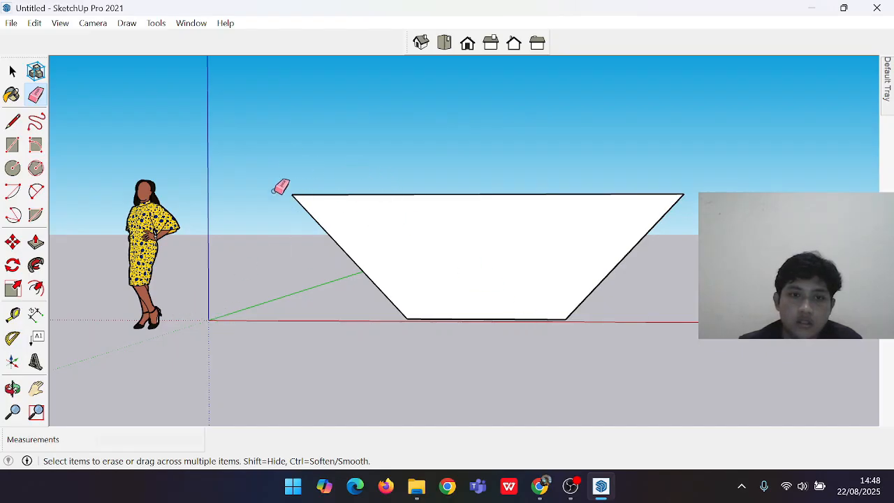
pyautogui.click(36, 288)
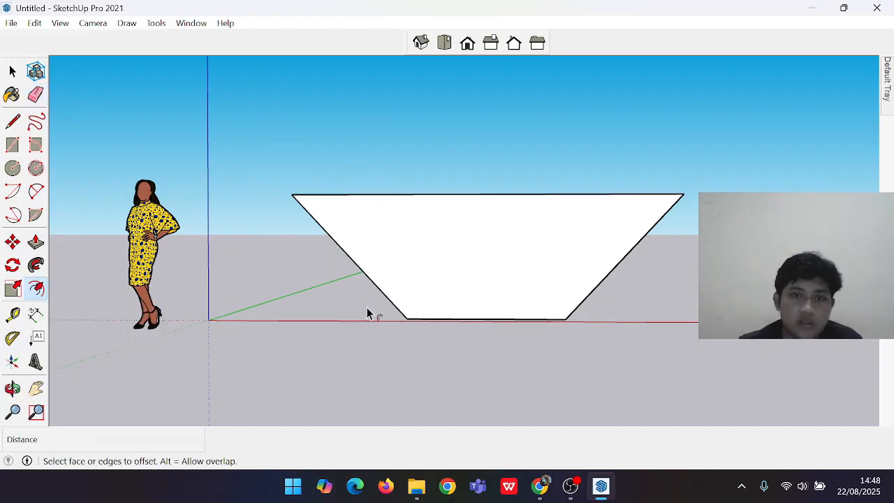
pyautogui.click(491, 202)
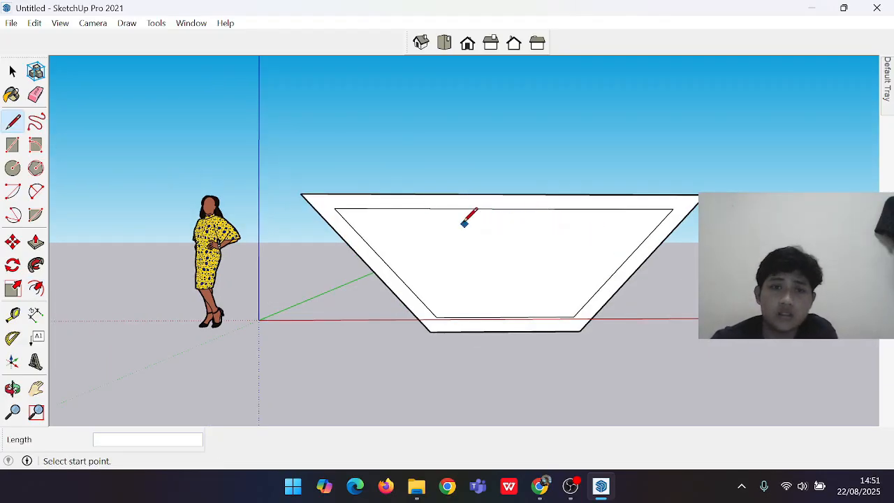
# Extend the inner trapezoid's top edge horizontally at both ends to meet the outer slanted edges
pyautogui.moveTo(384, 225); pyautogui.dragTo(525, 211, button='middle')
pyautogui.scroll(1, 716, 269)
pyautogui.moveTo(716, 269); pyautogui.dragTo(721, 270, button='middle')
pyautogui.scroll(-2, 716, 269)
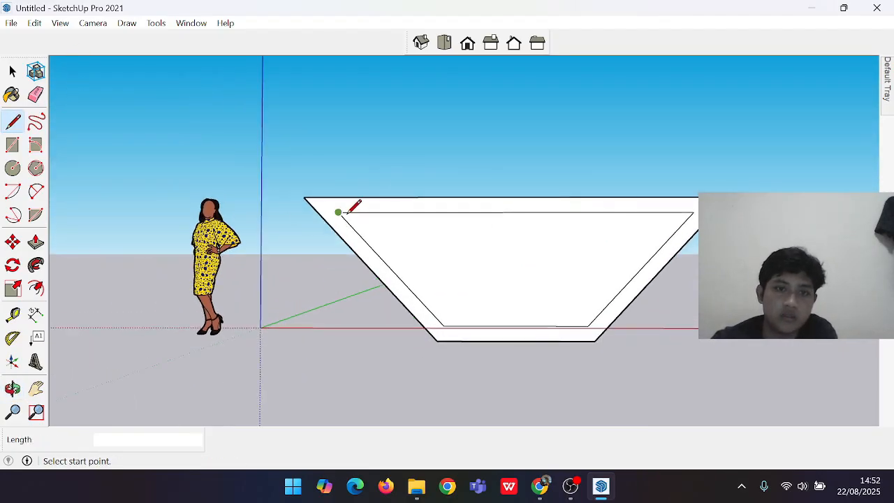
pyautogui.click(339, 212)
pyautogui.click(319, 209)
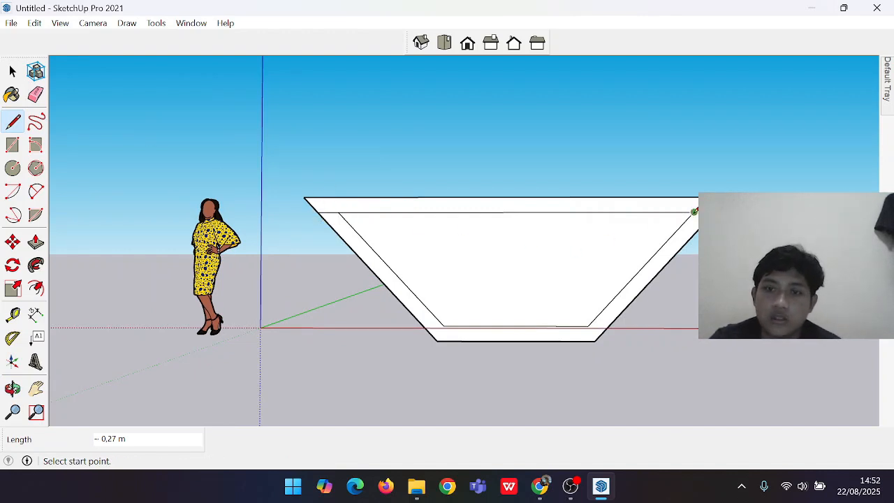
pyautogui.click(695, 211)
pyautogui.click(715, 212)
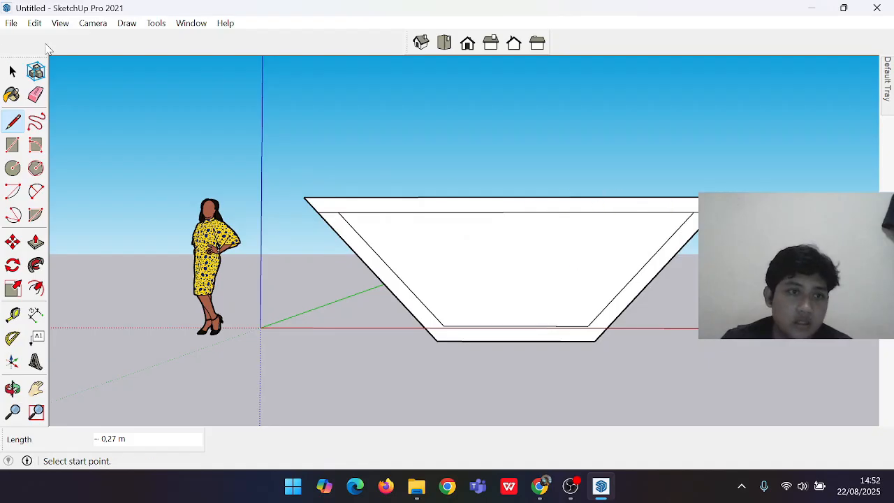
# Erase the outer top edge and the leftover slanted edge pieces above the inner top line
pyautogui.click(36, 95)
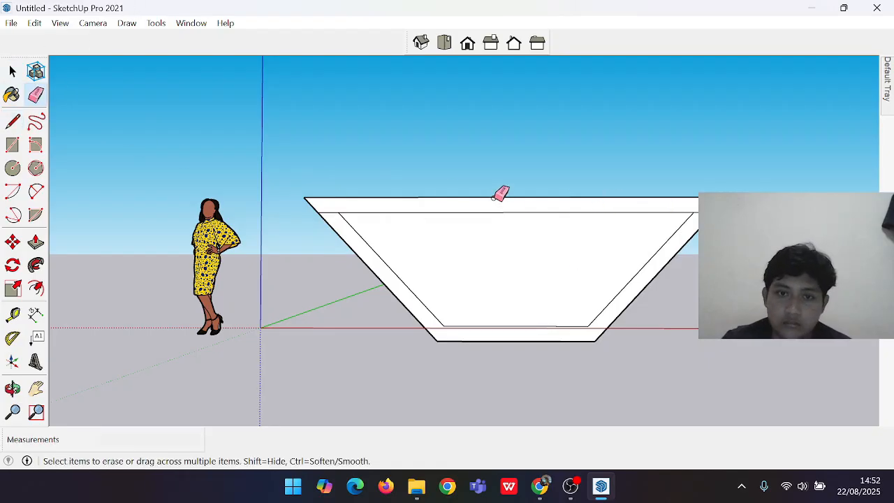
pyautogui.click(495, 198)
pyautogui.click(311, 204)
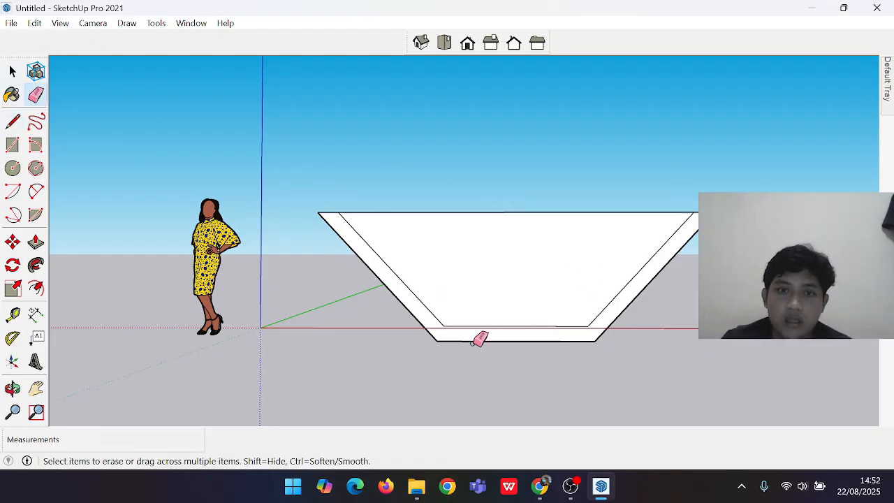
# Draw a vertical line up from the inner base's midpoint, and about 2.20 m horizontal lines from its upper end to both inner slopes
pyautogui.click(17, 126)
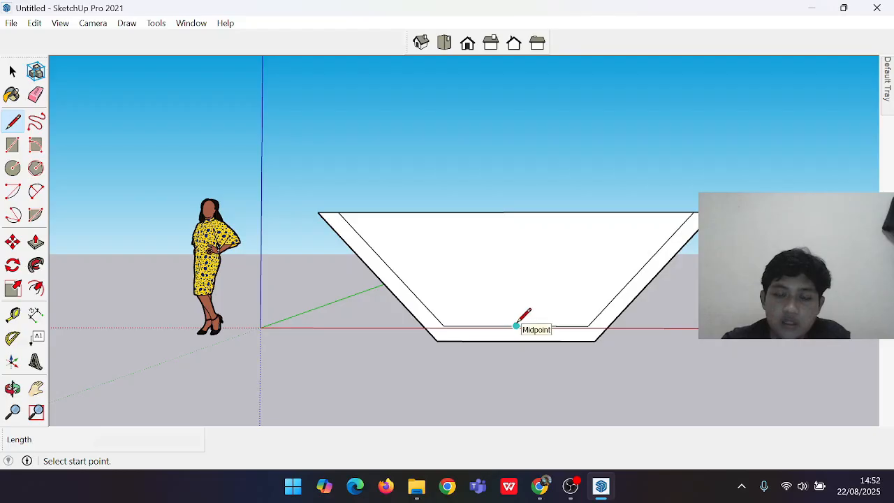
pyautogui.click(517, 326)
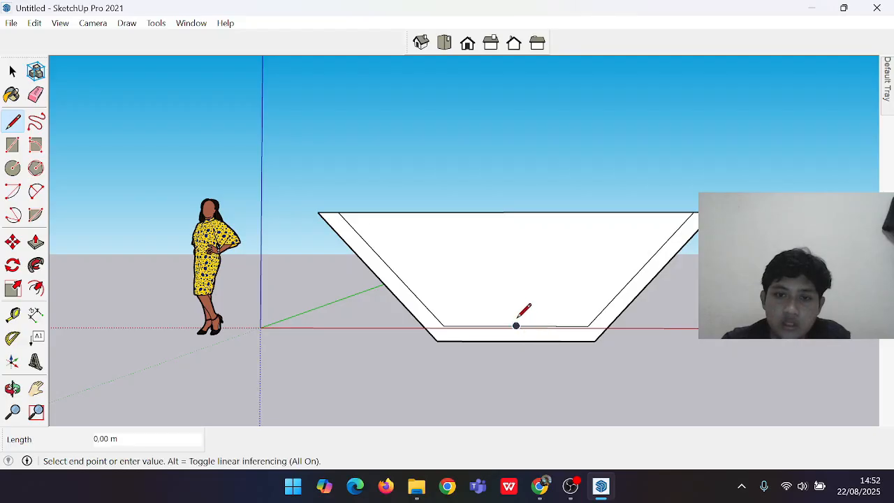
pyautogui.click(517, 224)
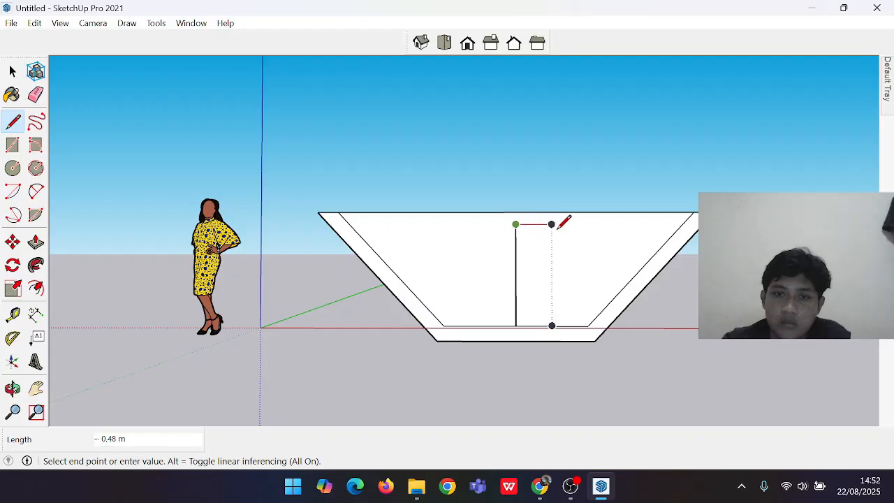
pyautogui.click(683, 225)
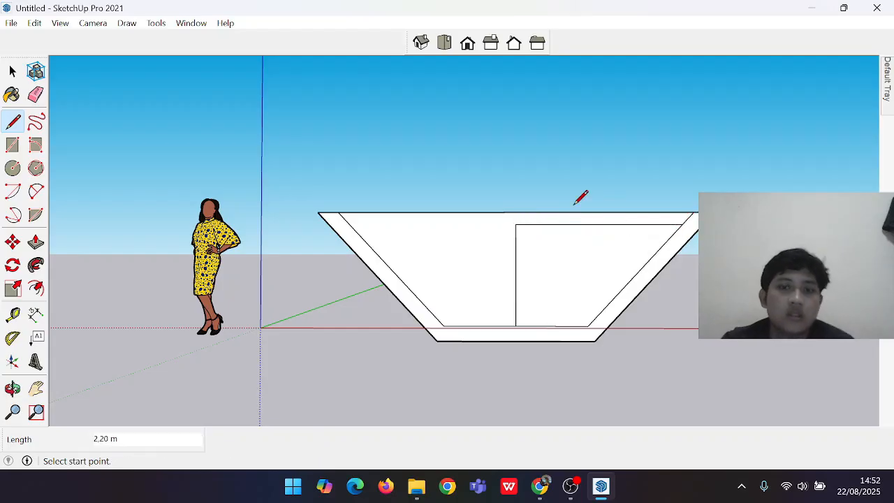
pyautogui.click(516, 225)
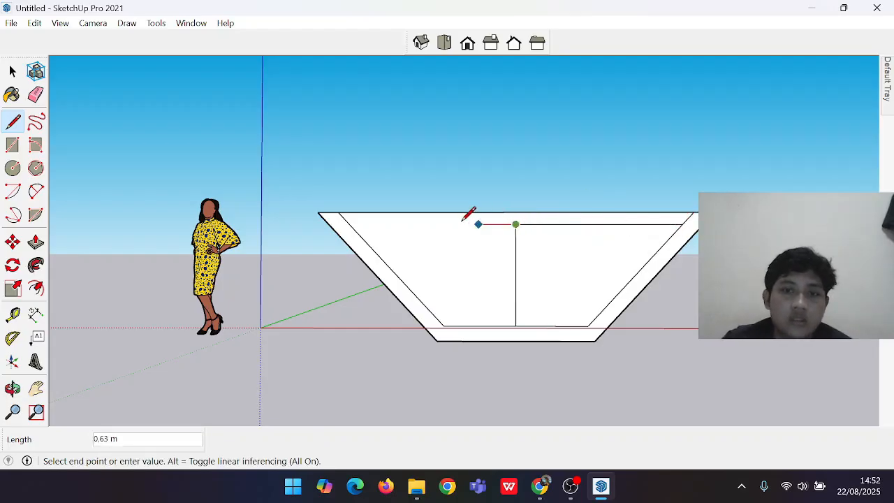
pyautogui.click(351, 224)
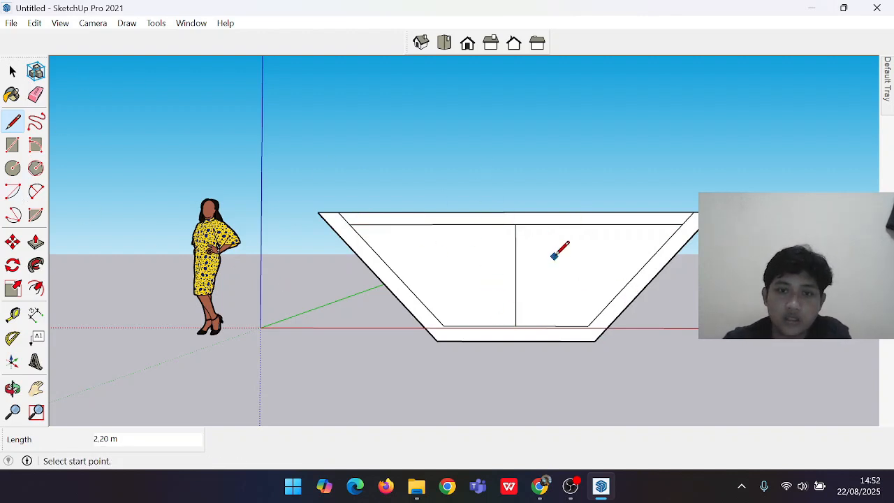
# Erase the top edge between the two inner slopes, above the new horizontal line
pyautogui.moveTo(554, 256)
pyautogui.mouseDown(button='middle')
pyautogui.moveTo(543, 303)
pyautogui.moveTo(533, 256)
pyautogui.mouseUp(button='middle')
pyautogui.click(44, 102)
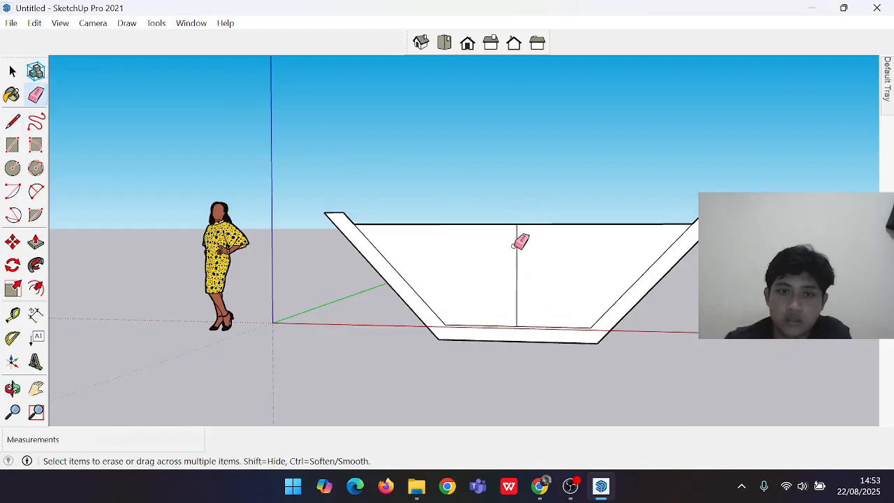
pyautogui.moveTo(525, 272)
pyautogui.mouseDown(button='middle')
pyautogui.moveTo(527, 291)
pyautogui.moveTo(566, 252)
pyautogui.moveTo(518, 253)
pyautogui.mouseUp(button='middle')
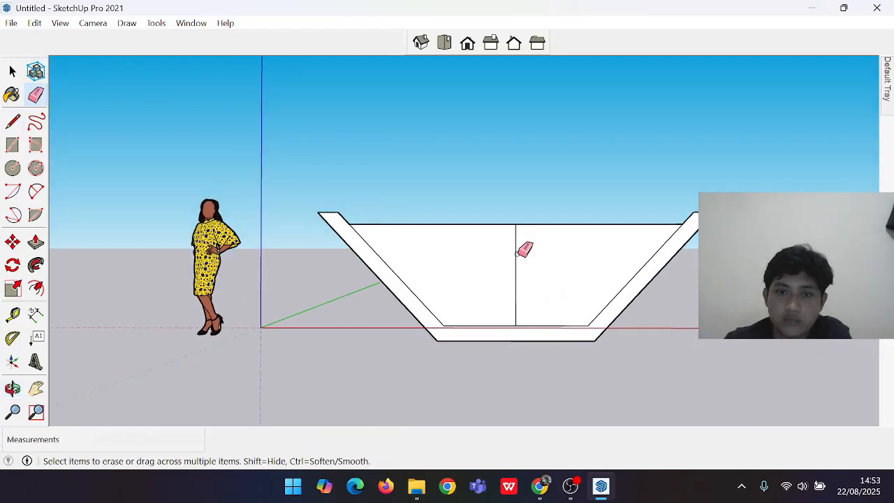
# Erase the vertical midline inside the section and extrude the channel wall profile 10 m toward the front
pyautogui.moveTo(537, 284)
pyautogui.mouseDown(button='middle')
pyautogui.moveTo(529, 279)
pyautogui.moveTo(593, 282)
pyautogui.moveTo(514, 321)
pyautogui.moveTo(567, 300)
pyautogui.moveTo(605, 268)
pyautogui.mouseUp(button='middle')
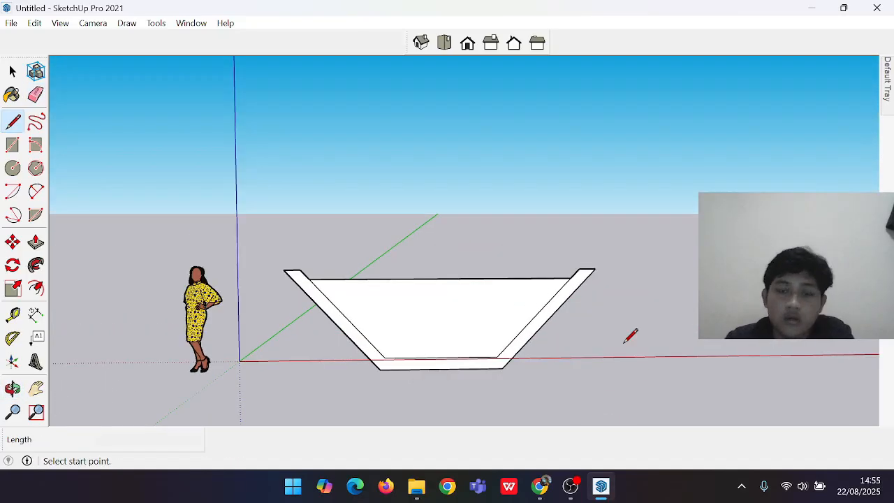
pyautogui.moveTo(631, 341)
pyautogui.mouseDown(button='middle')
pyautogui.moveTo(667, 307)
pyautogui.moveTo(640, 314)
pyautogui.moveTo(623, 342)
pyautogui.moveTo(362, 336)
pyautogui.moveTo(729, 359)
pyautogui.moveTo(577, 338)
pyautogui.moveTo(440, 276)
pyautogui.moveTo(609, 302)
pyautogui.moveTo(616, 343)
pyautogui.moveTo(649, 329)
pyautogui.moveTo(627, 350)
pyautogui.mouseUp(button='middle')
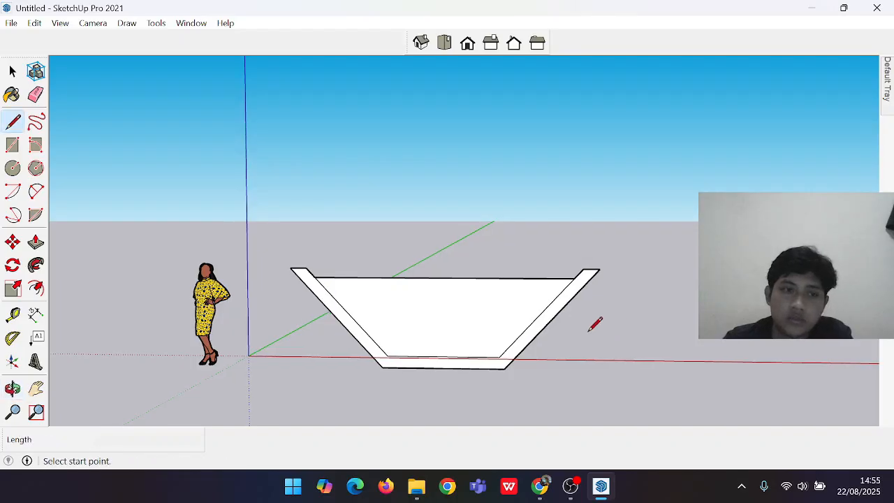
pyautogui.click(37, 245)
pyautogui.moveTo(656, 323)
pyautogui.mouseDown(button='middle')
pyautogui.moveTo(423, 295)
pyautogui.moveTo(589, 343)
pyautogui.moveTo(345, 336)
pyautogui.mouseUp(button='middle')
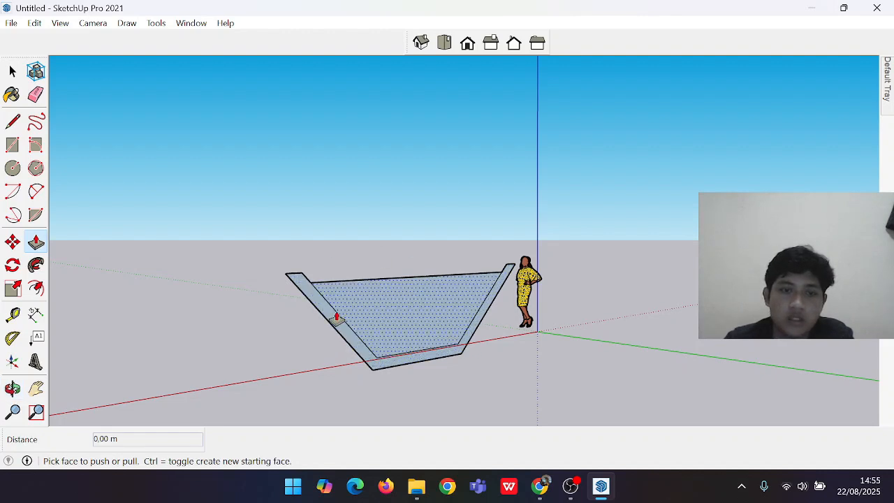
pyautogui.moveTo(321, 313); pyautogui.dragTo(391, 333)
pyautogui.moveTo(391, 334); pyautogui.dragTo(343, 315, button='middle')
pyautogui.moveTo(343, 315); pyautogui.dragTo(359, 336)
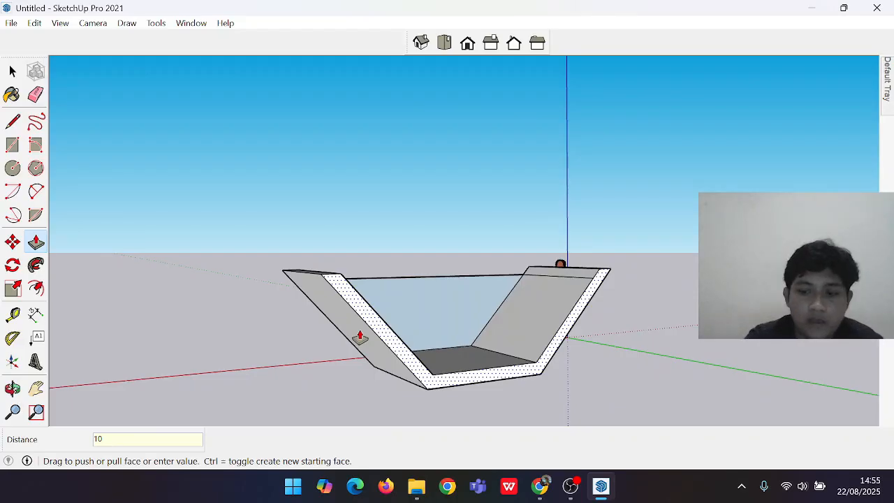
pyautogui.press('Return')
# Extrude the inner trapezoid face 10 m along the channel toward the wall's front end
pyautogui.moveTo(277, 309); pyautogui.dragTo(309, 392, button='middle')
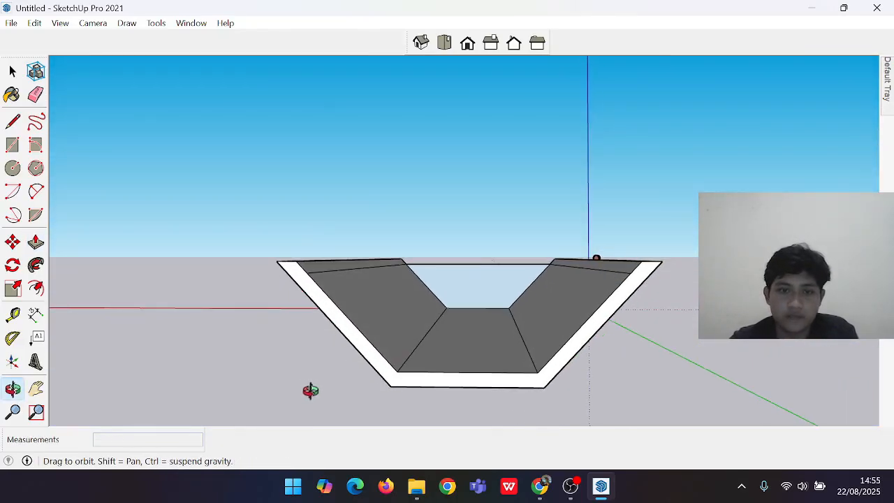
pyautogui.click(497, 280)
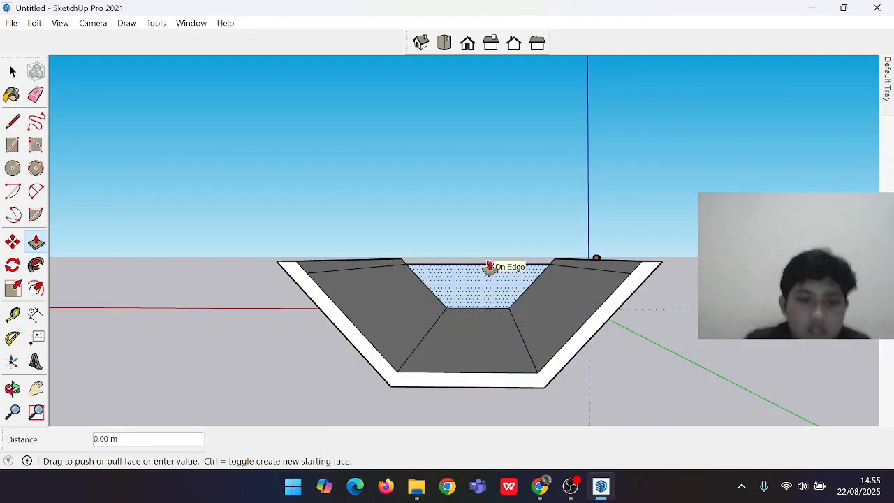
pyautogui.write('10')
pyautogui.press('Return')
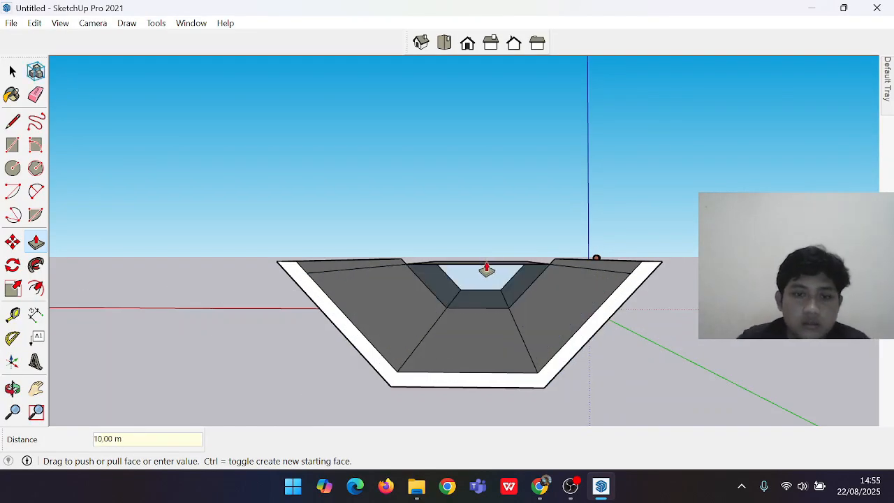
pyautogui.click(487, 269)
pyautogui.click(475, 314)
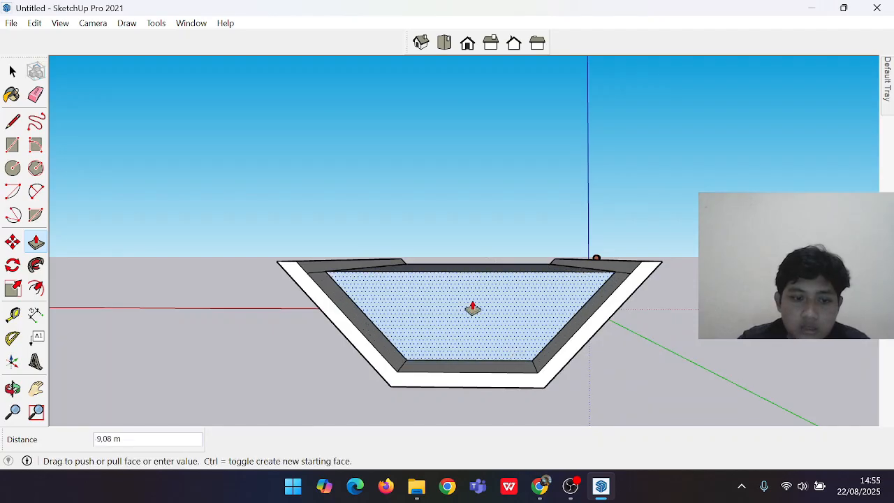
pyautogui.press('Return')
# Draw a vertical line about 1.34 m long from the front top edge's midpoint to the inner base to close the front face
pyautogui.moveTo(435, 293); pyautogui.dragTo(615, 345, button='middle')
pyautogui.moveTo(576, 392); pyautogui.dragTo(543, 385, button='middle')
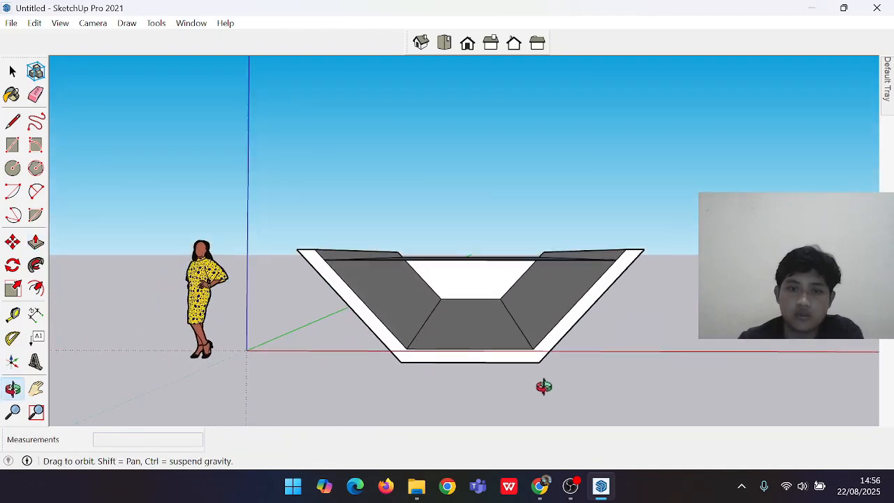
pyautogui.click(13, 122)
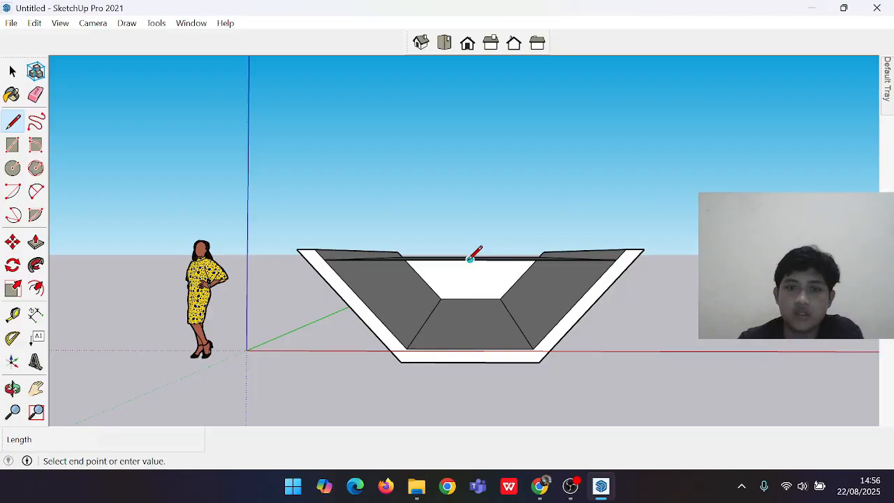
pyautogui.click(470, 347)
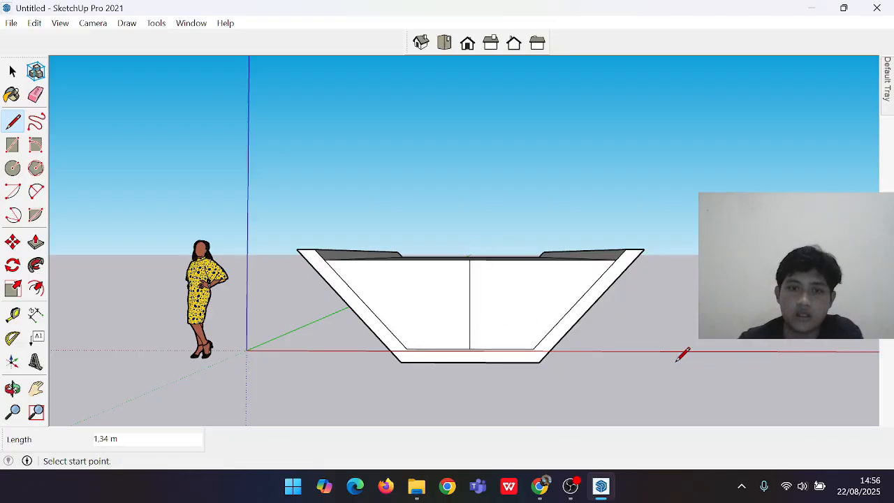
# Erase the vertical midline on the inner trapezoid's front face
pyautogui.moveTo(678, 360); pyautogui.dragTo(552, 373, button='middle')
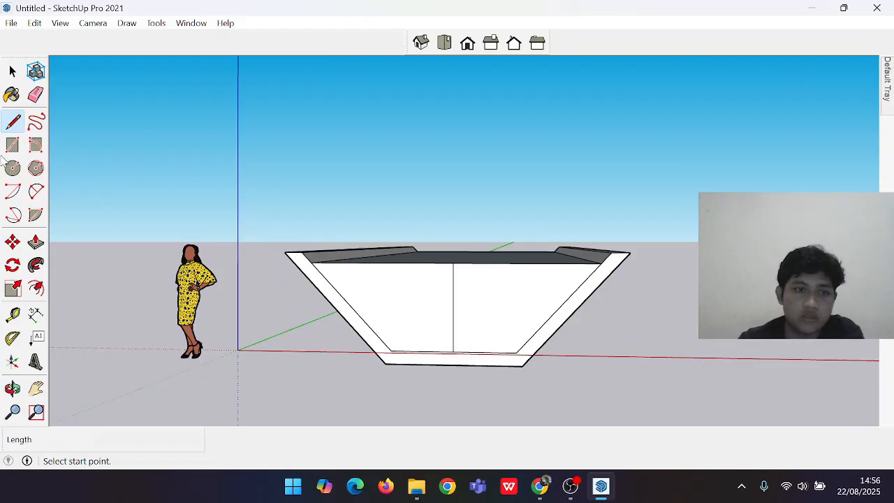
pyautogui.click(36, 95)
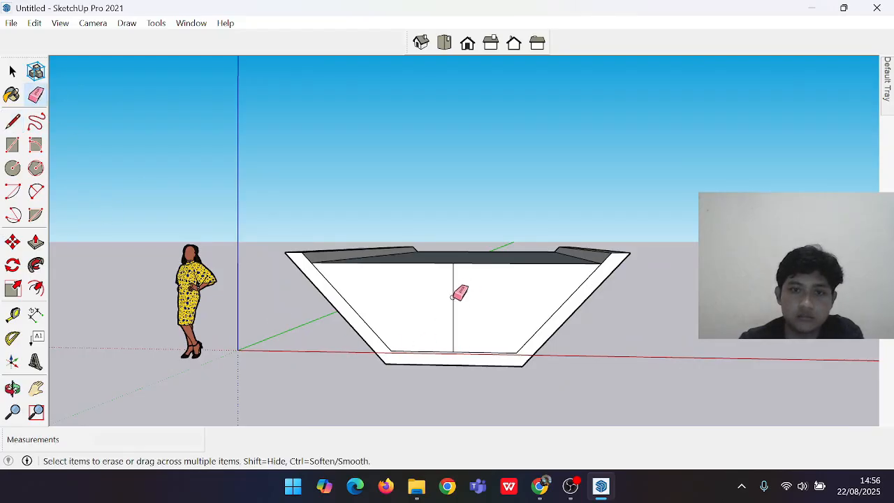
pyautogui.moveTo(649, 341); pyautogui.dragTo(665, 465, button='middle')
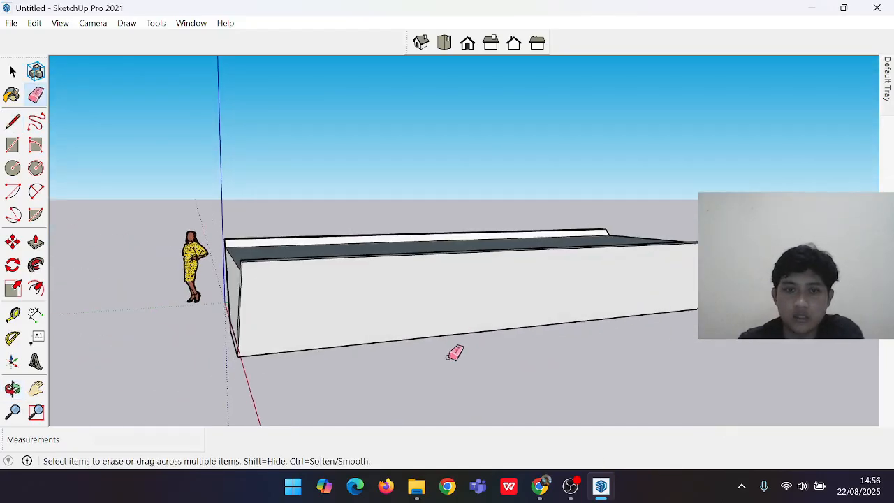
pyautogui.moveTo(455, 352); pyautogui.dragTo(676, 307, button='middle')
pyautogui.scroll(1, 697, 315)
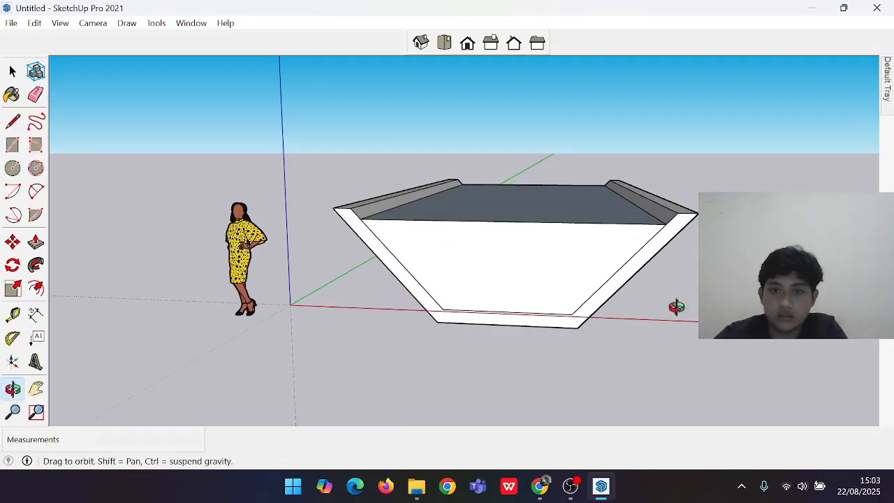
# Dimension the inner trapezoid's top width above the section and its base width below it
pyautogui.moveTo(650, 358); pyautogui.dragTo(679, 343, button='middle')
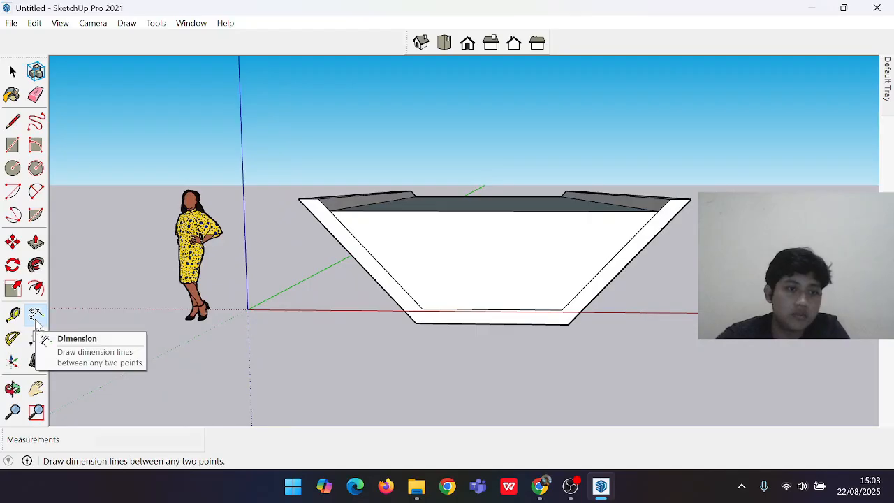
pyautogui.click(329, 211)
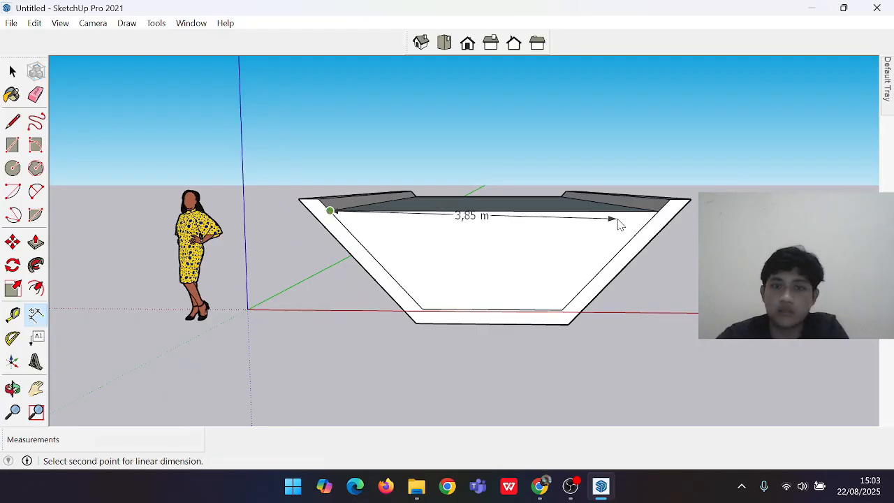
pyautogui.click(659, 210)
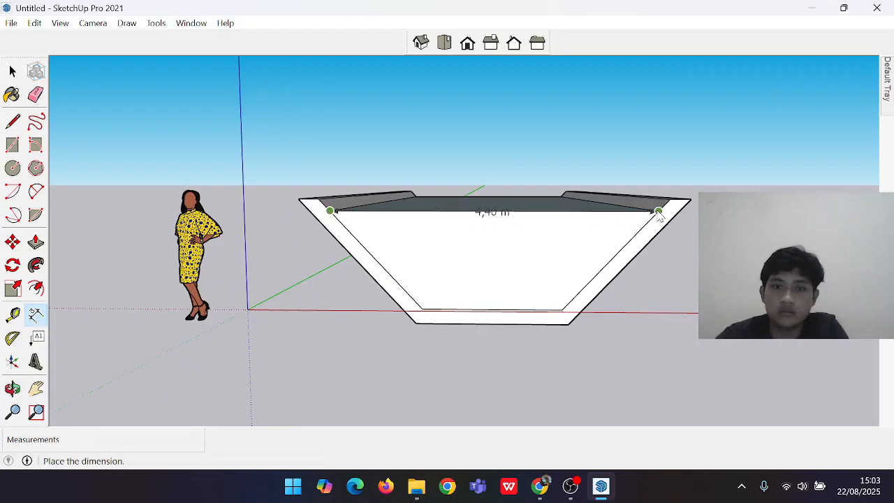
pyautogui.click(650, 172)
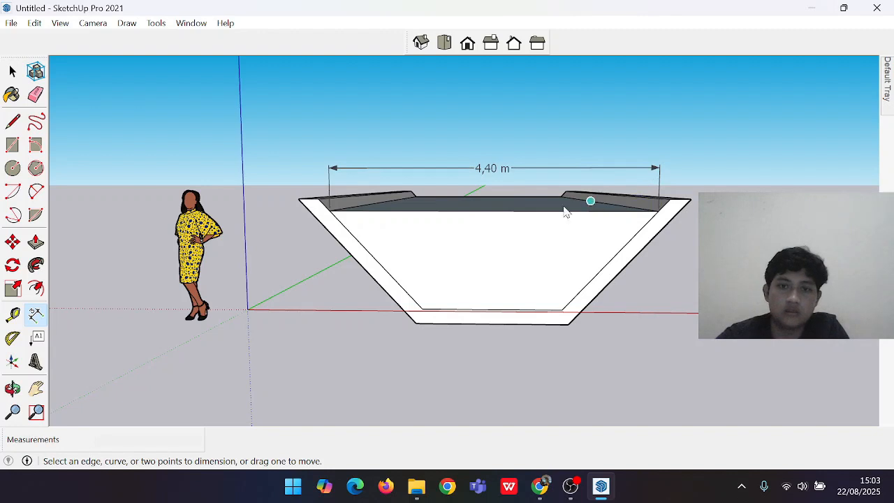
pyautogui.click(422, 309)
pyautogui.click(563, 310)
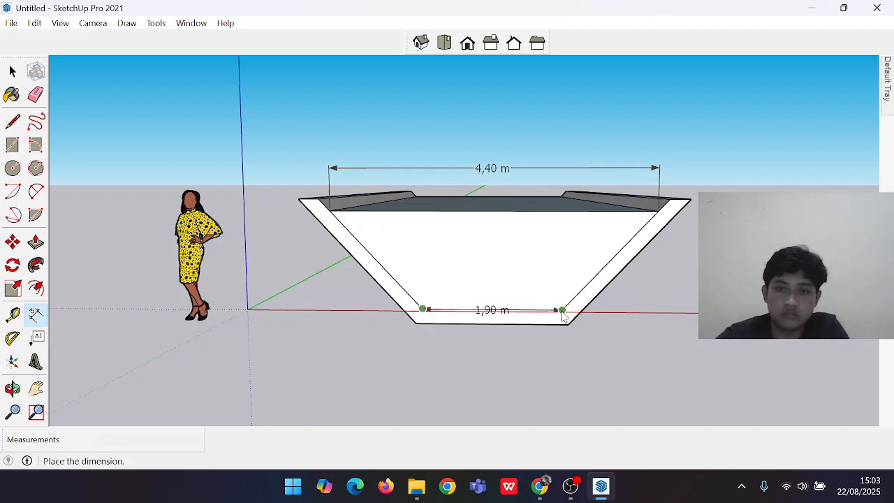
pyautogui.click(494, 347)
# Dimension the inner trapezoid's depth vertically from the base midpoint to the top edge
pyautogui.click(492, 312)
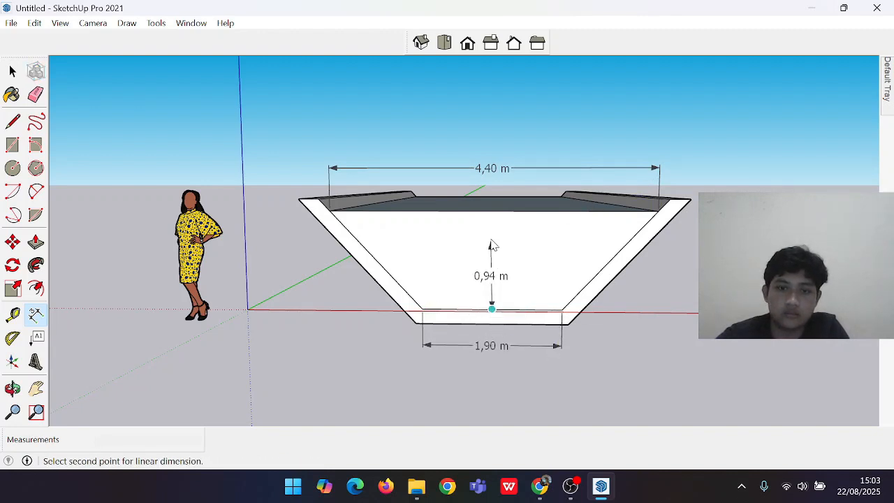
pyautogui.click(492, 217)
pyautogui.moveTo(496, 226); pyautogui.dragTo(833, 312, button='middle')
pyautogui.moveTo(597, 176); pyautogui.dragTo(556, 170)
pyautogui.moveTo(686, 379); pyautogui.dragTo(777, 327, button='middle')
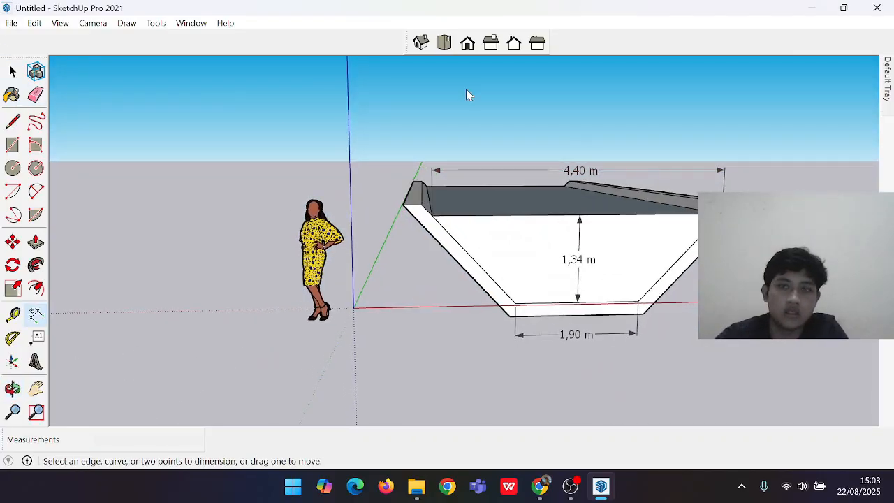
# Paint the inner trapezoid's front face with the brown pebbly material
pyautogui.click(888, 90)
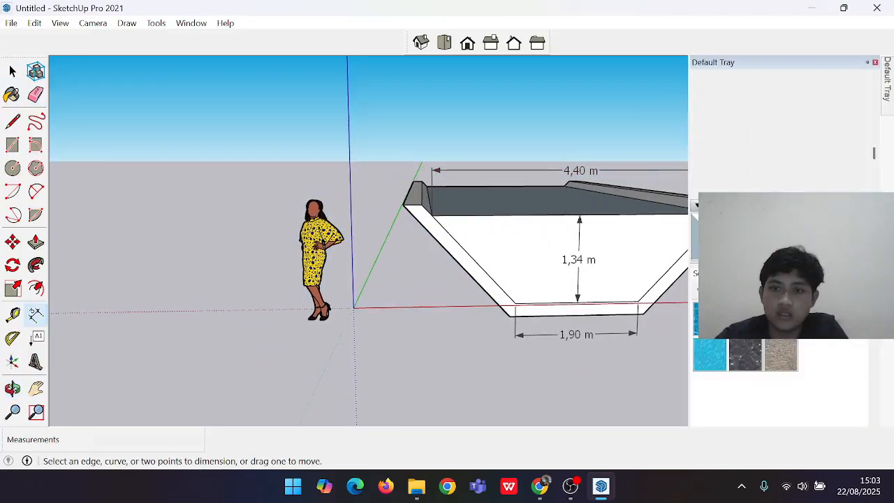
pyautogui.click(782, 355)
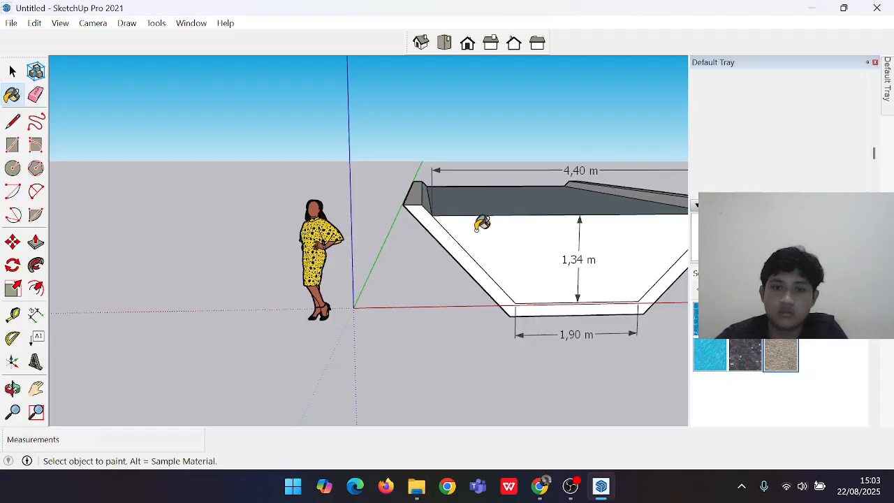
pyautogui.click(573, 244)
pyautogui.moveTo(657, 225)
pyautogui.mouseDown(button='middle')
pyautogui.moveTo(678, 156)
pyautogui.moveTo(361, 147)
pyautogui.moveTo(553, 368)
pyautogui.moveTo(90, 80)
pyautogui.moveTo(650, 220)
pyautogui.moveTo(621, 242)
pyautogui.mouseUp(button='middle')
# Paint the front face of the channel wall with the grey-green jointed concrete material
pyautogui.moveTo(888, 82)
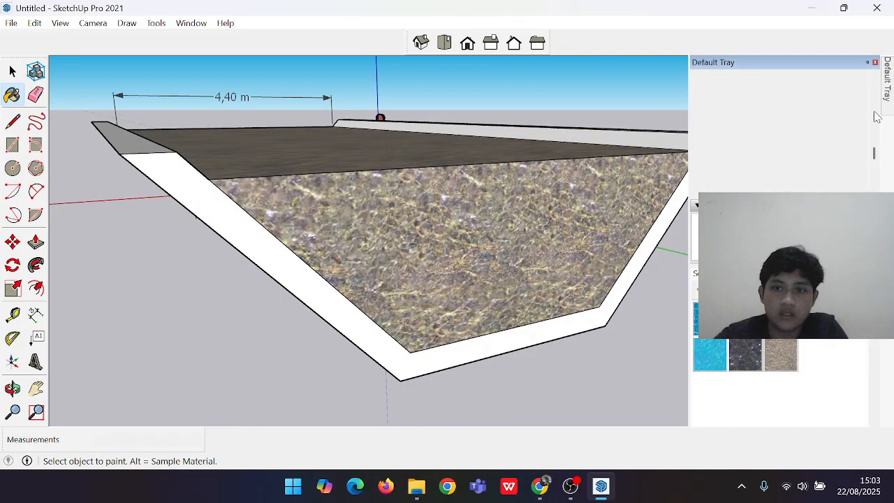
pyautogui.scroll(-5, 797, 293)
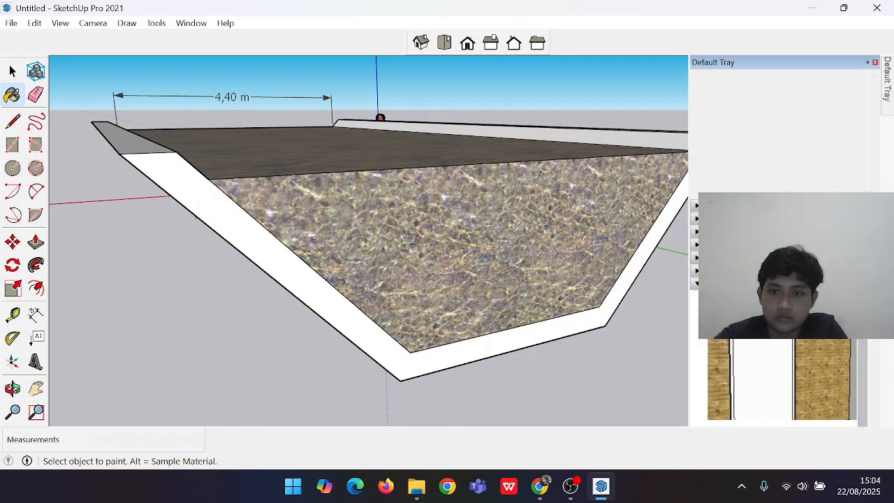
pyautogui.scroll(5, 797, 294)
pyautogui.click(804, 290)
pyautogui.click(813, 330)
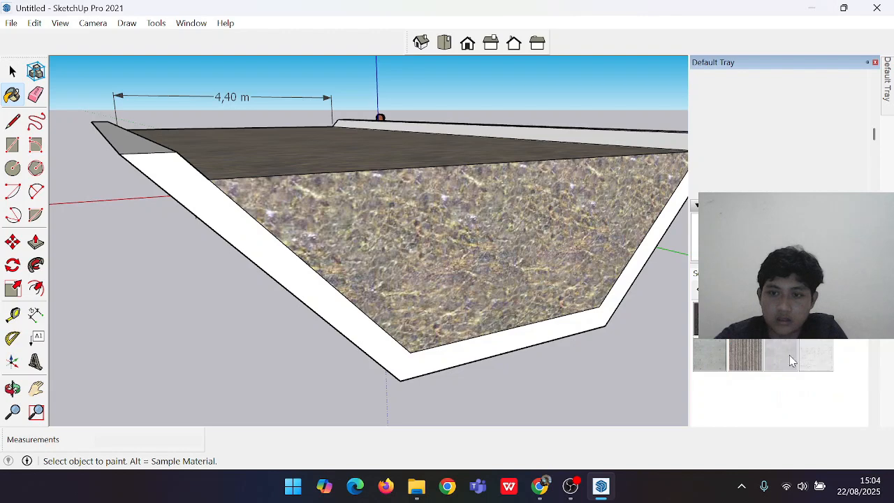
pyautogui.click(817, 356)
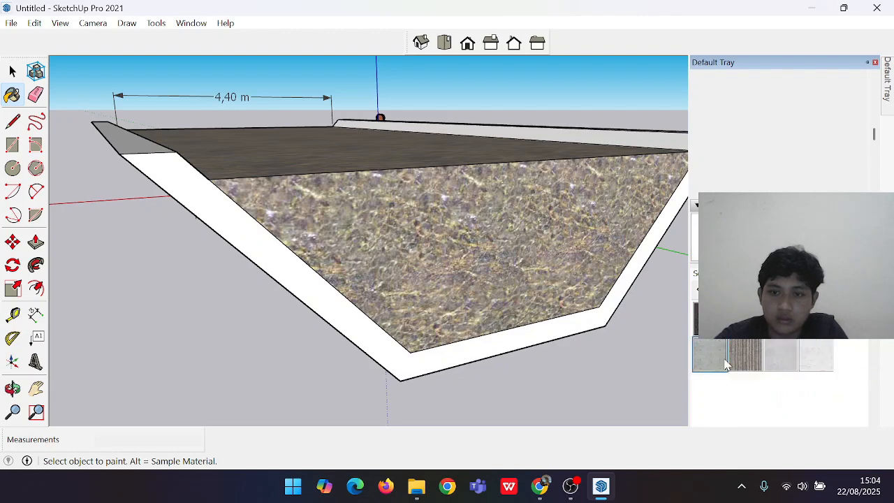
pyautogui.click(252, 239)
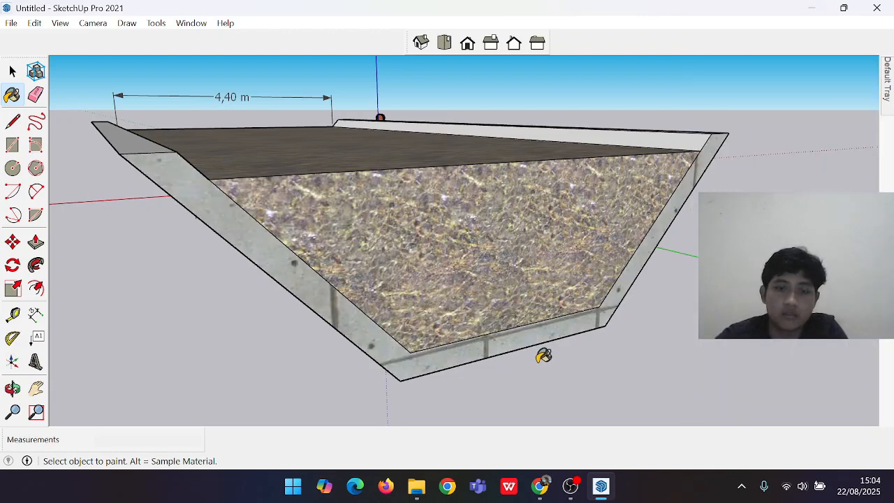
# Try to apply the concrete material to further faces of the channel, including the inner trapezoid's front
pyautogui.moveTo(543, 355); pyautogui.dragTo(754, 292, button='middle')
pyautogui.click(316, 227)
pyautogui.scroll(-3, 203, 252)
pyautogui.moveTo(200, 253)
pyautogui.mouseDown(button='middle')
pyautogui.moveTo(438, 311)
pyautogui.moveTo(401, 265)
pyautogui.mouseUp(button='middle')
pyautogui.scroll(5, 623, 274)
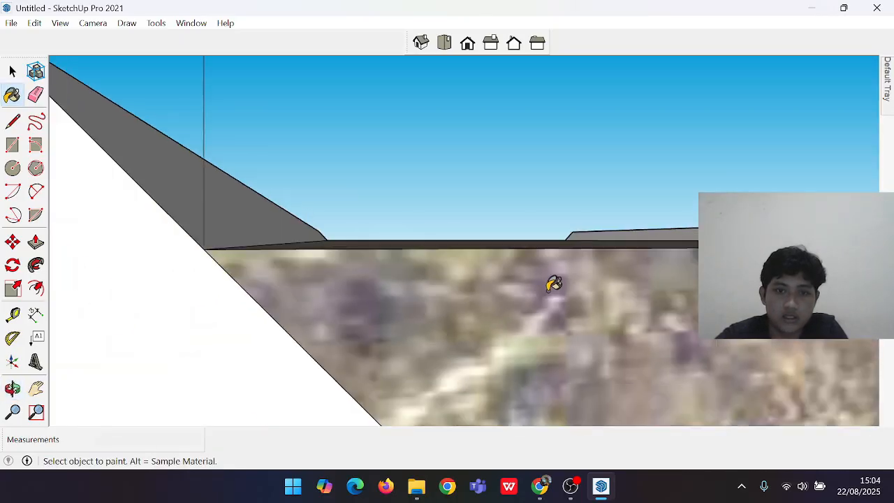
pyautogui.scroll(-10, 554, 283)
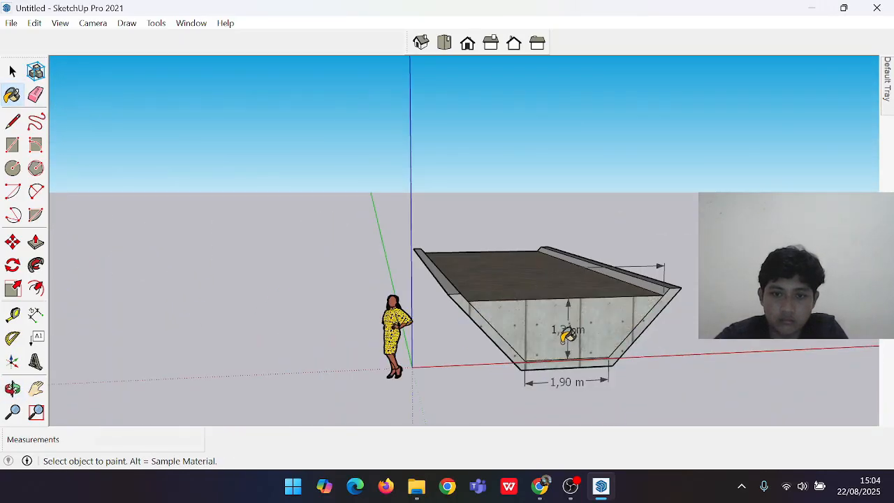
pyautogui.keyDown('ctrl'); pyautogui.click(596, 341); pyautogui.keyUp('ctrl')
pyautogui.moveTo(464, 296)
pyautogui.mouseDown(button='middle')
pyautogui.moveTo(469, 261)
pyautogui.moveTo(590, 393)
pyautogui.moveTo(661, 354)
pyautogui.mouseUp(button='middle')
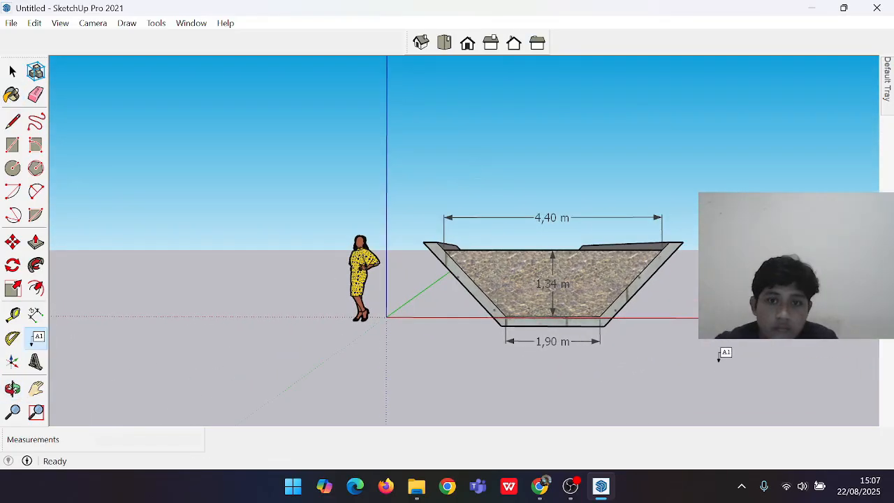
pyautogui.moveTo(639, 325); pyautogui.dragTo(693, 277, button='middle')
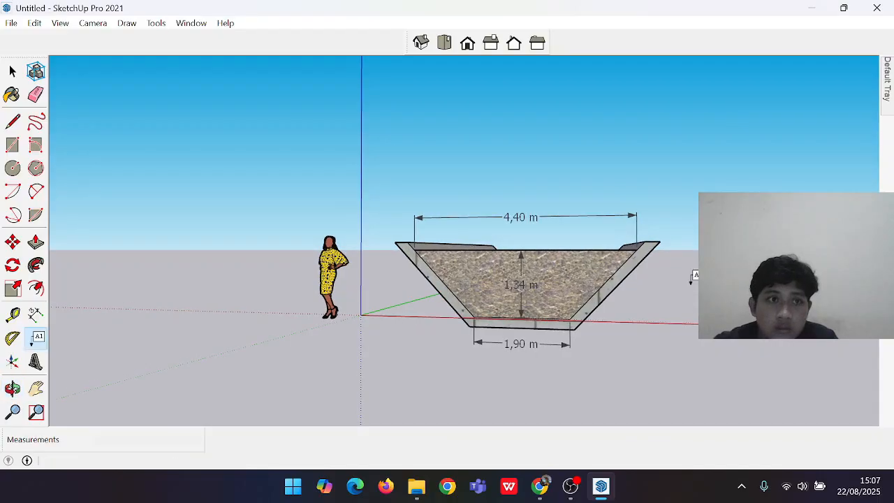
pyautogui.moveTo(682, 315); pyautogui.dragTo(698, 303, button='middle')
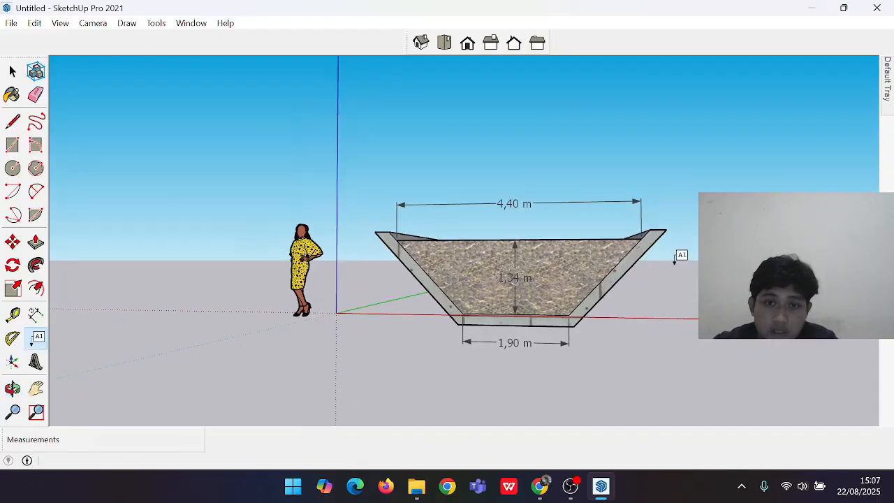
pyautogui.moveTo(675, 259); pyautogui.dragTo(709, 245, button='middle')
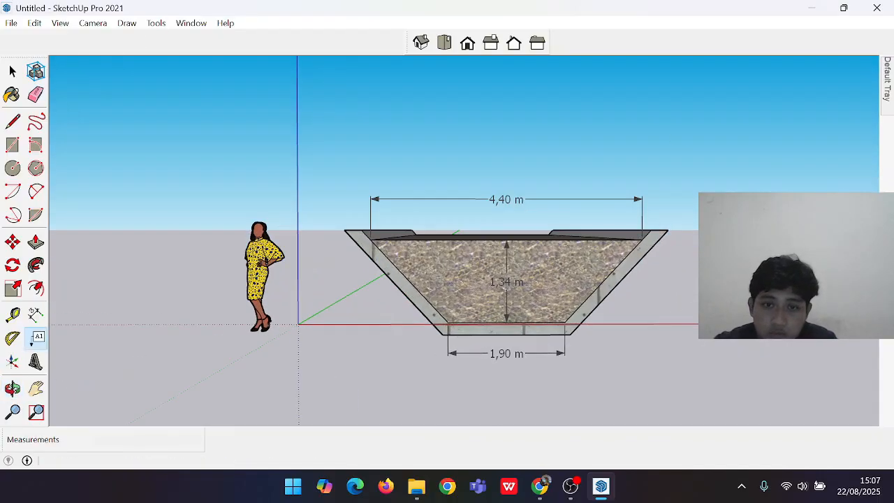
# Save the model in the Documents folder as a SketchUp file named "saluran drainase"
pyautogui.click(20, 23)
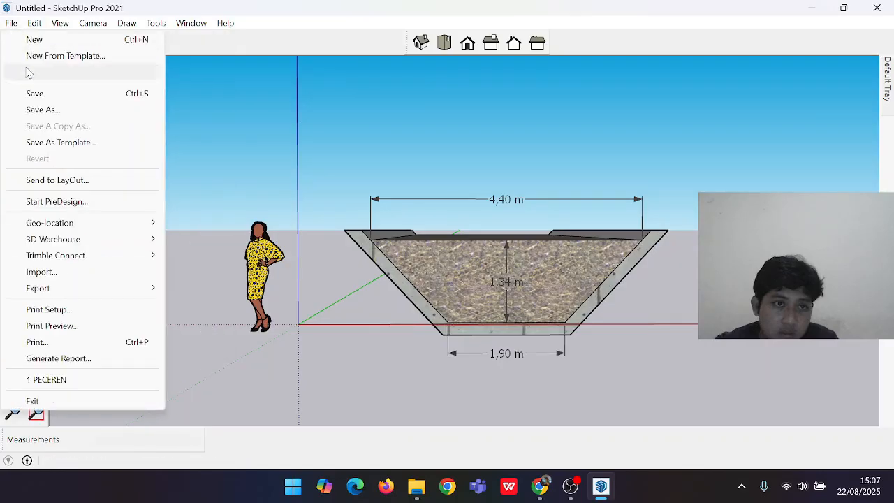
pyautogui.click(41, 96)
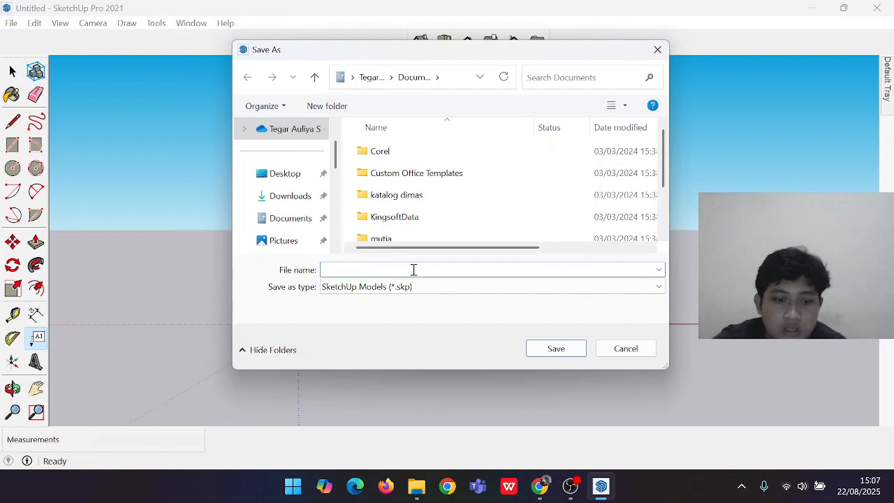
pyautogui.write('seal')
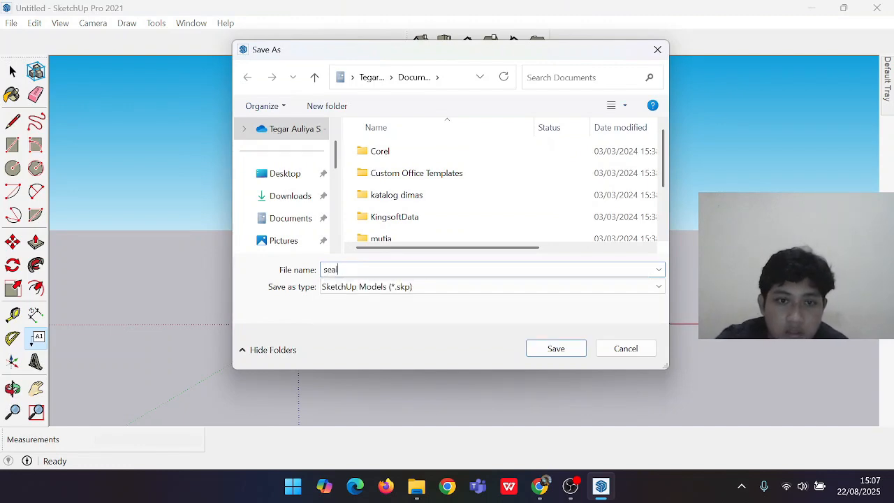
pyautogui.press('BackSpace')
pyautogui.press('BackSpace')
pyautogui.press('BackSpace')
pyautogui.write('aluran drainase')
pyautogui.click(556, 348)
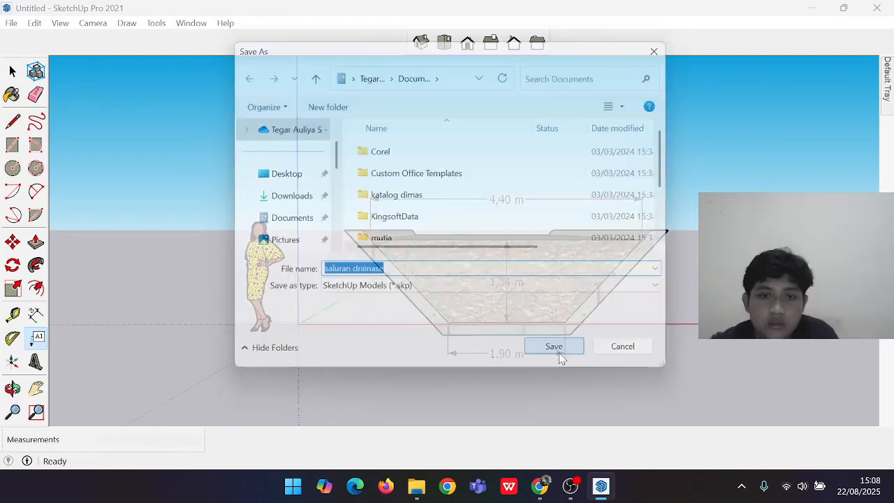
pyautogui.moveTo(636, 237); pyautogui.dragTo(706, 241, button='middle')
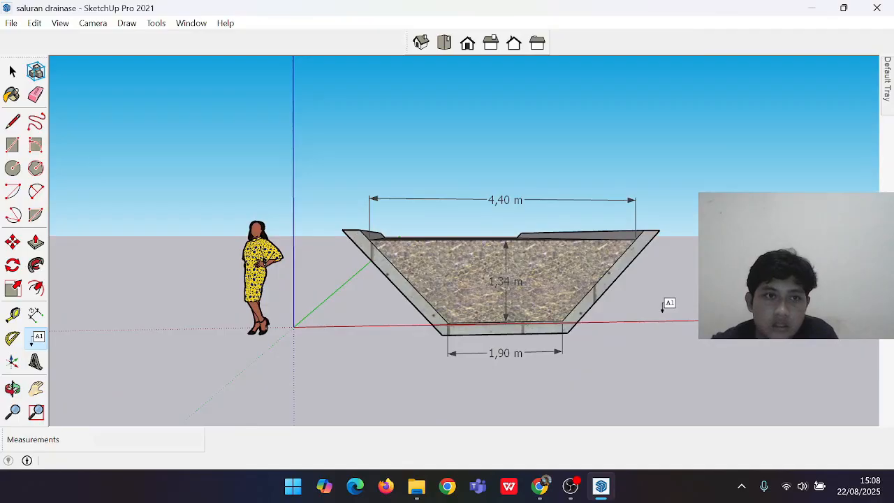
pyautogui.moveTo(662, 312); pyautogui.dragTo(634, 293, button='middle')
pyautogui.scroll(-1, 716, 289)
pyautogui.scroll(1, 716, 290)
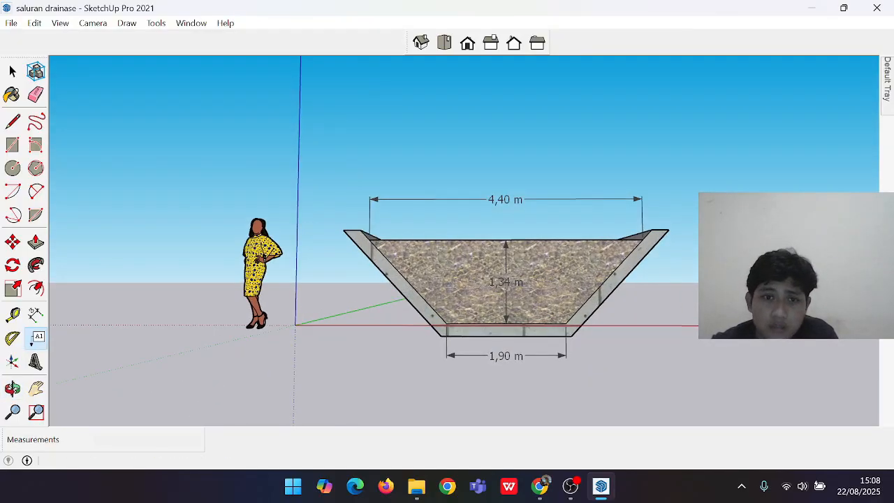
pyautogui.moveTo(716, 289); pyautogui.dragTo(712, 349, button='middle')
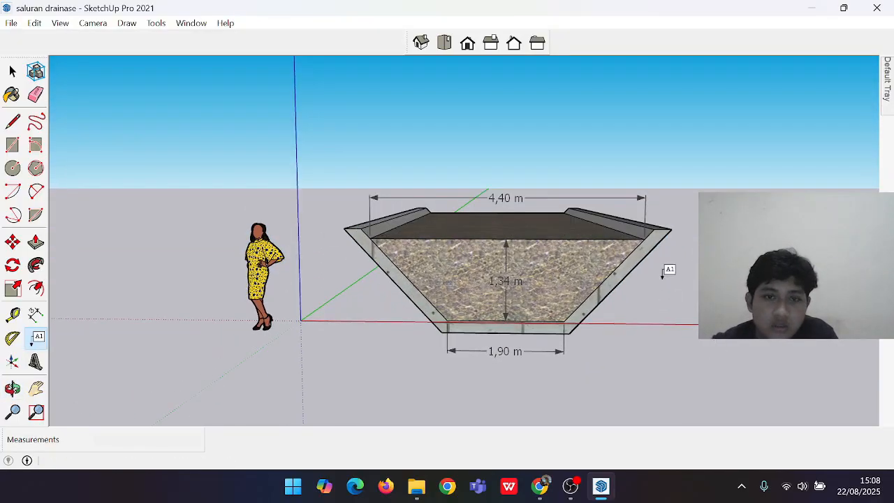
pyautogui.moveTo(684, 285); pyautogui.dragTo(444, 281, button='middle')
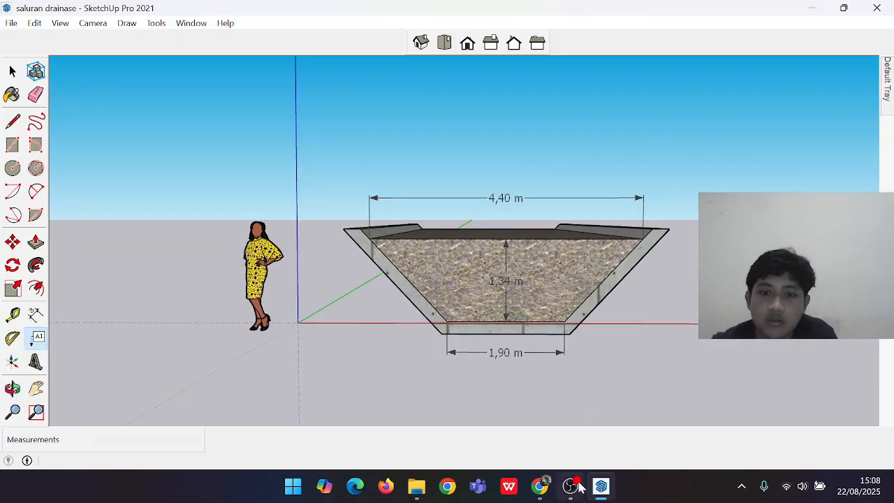
pyautogui.moveTo(578, 487)
pyautogui.click(623, 427)
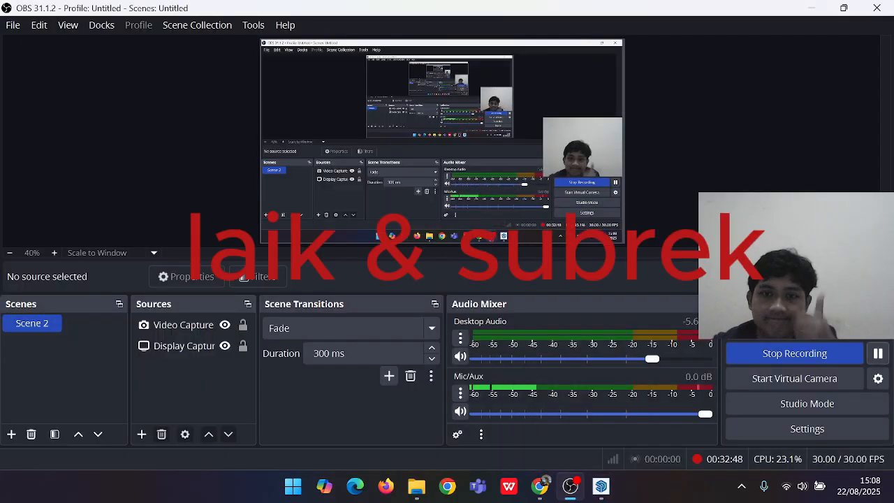